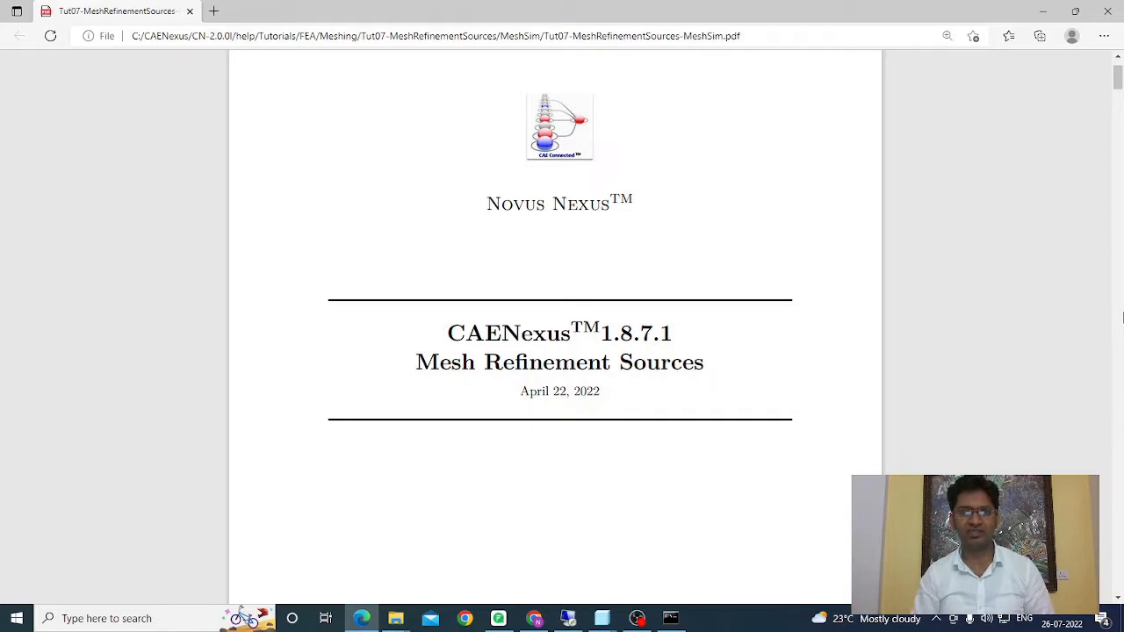
Switch to CAENexus and review the model-level refinement source types that can be created for the Model class
key(alt+Tab)
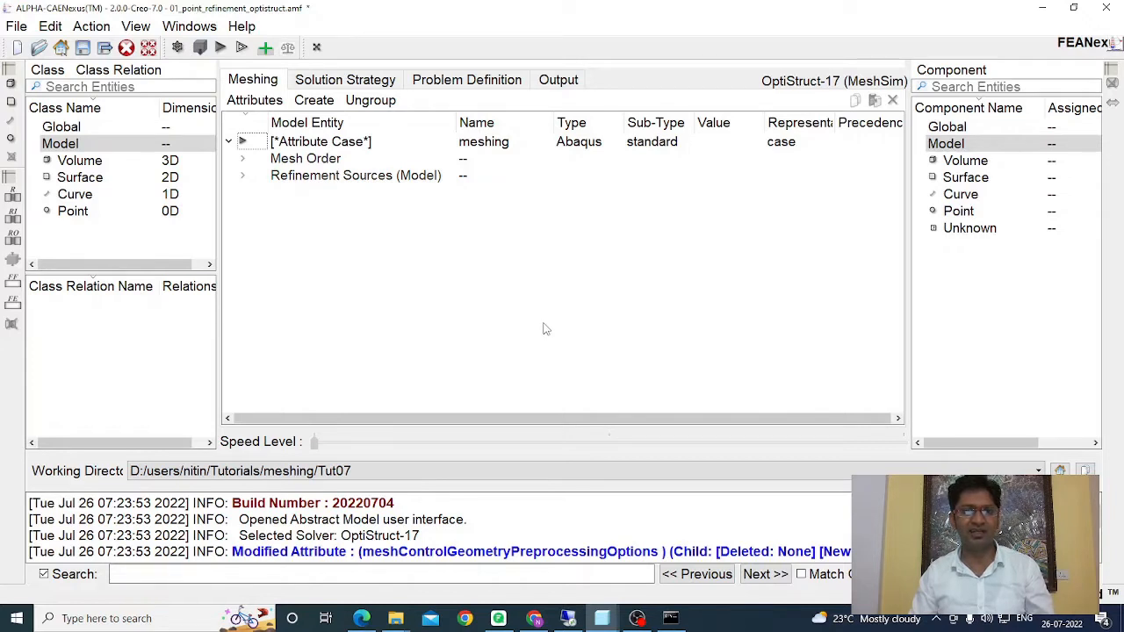
click(63, 144)
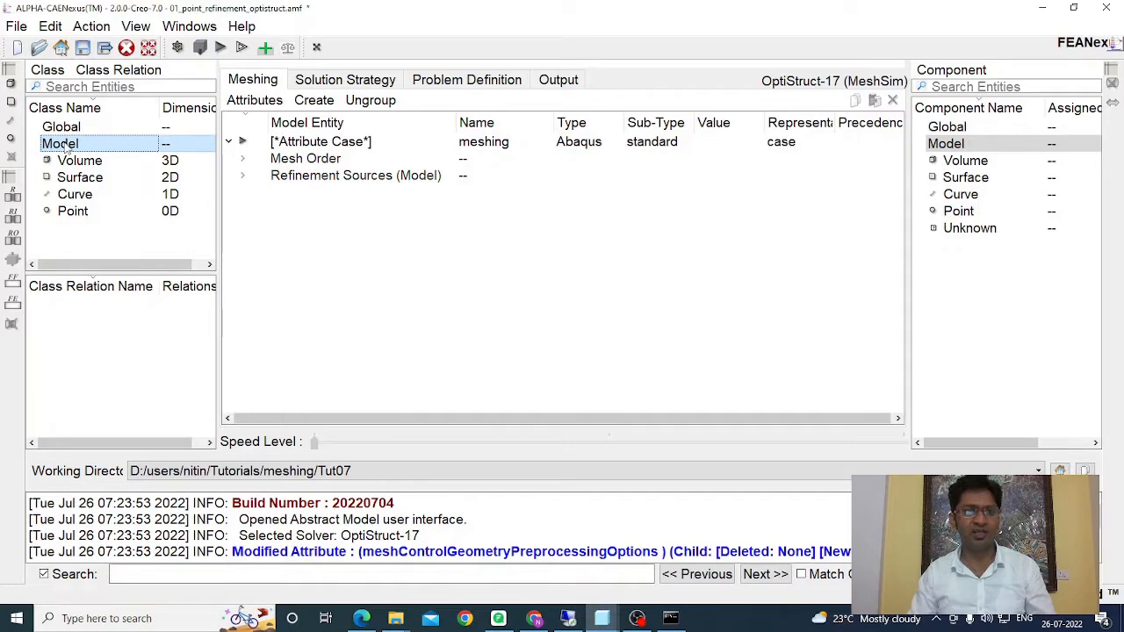
click(314, 101)
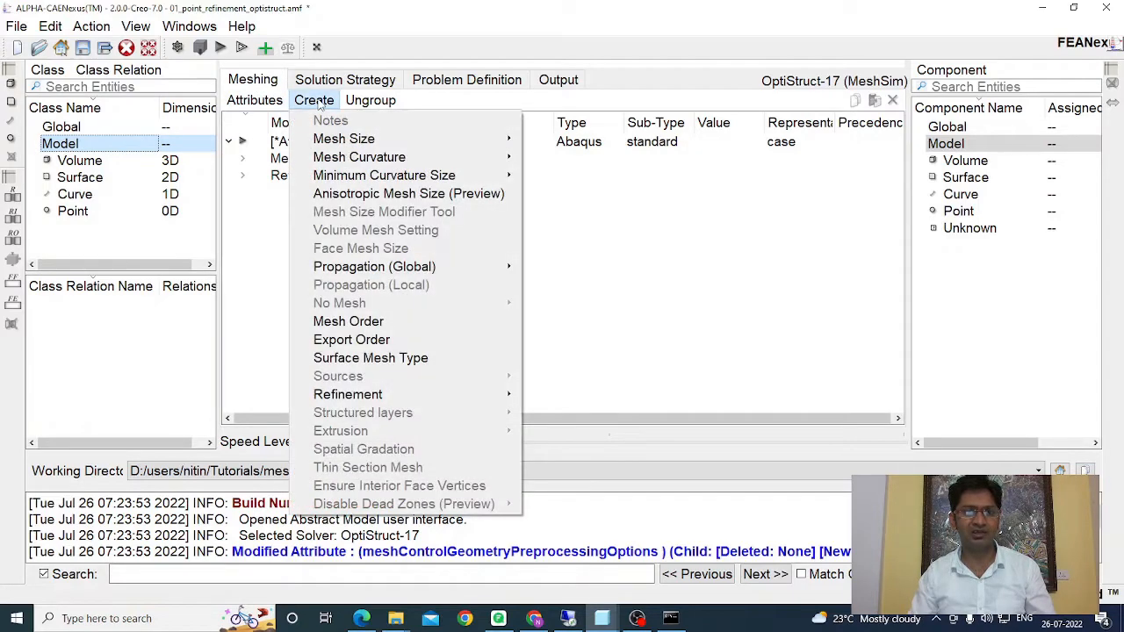
mouse_move(359, 399)
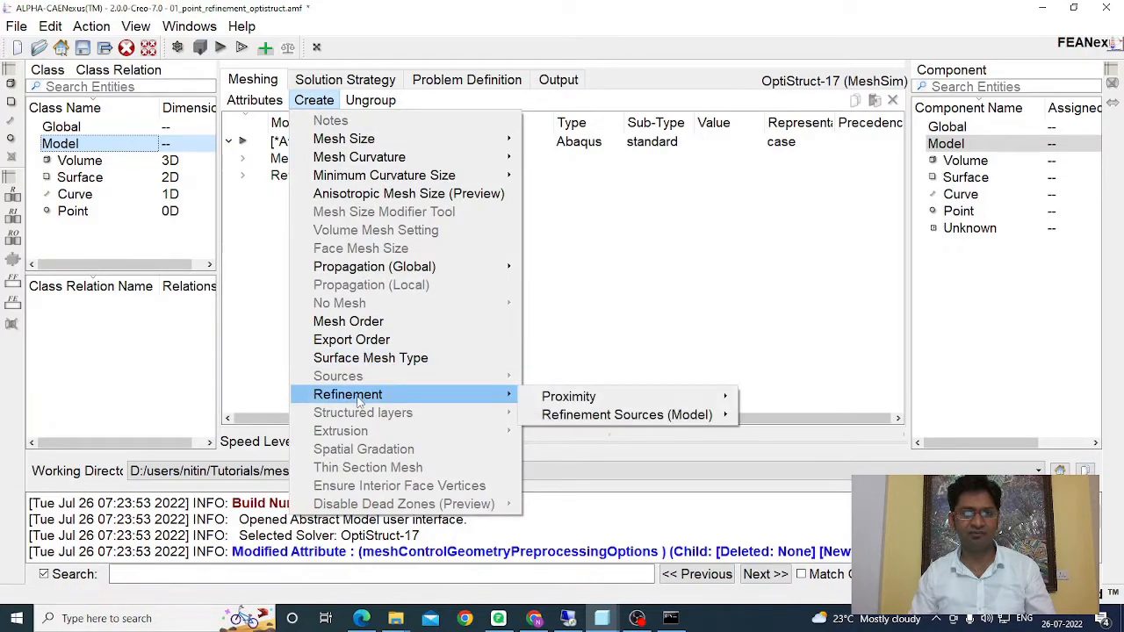
mouse_move(588, 423)
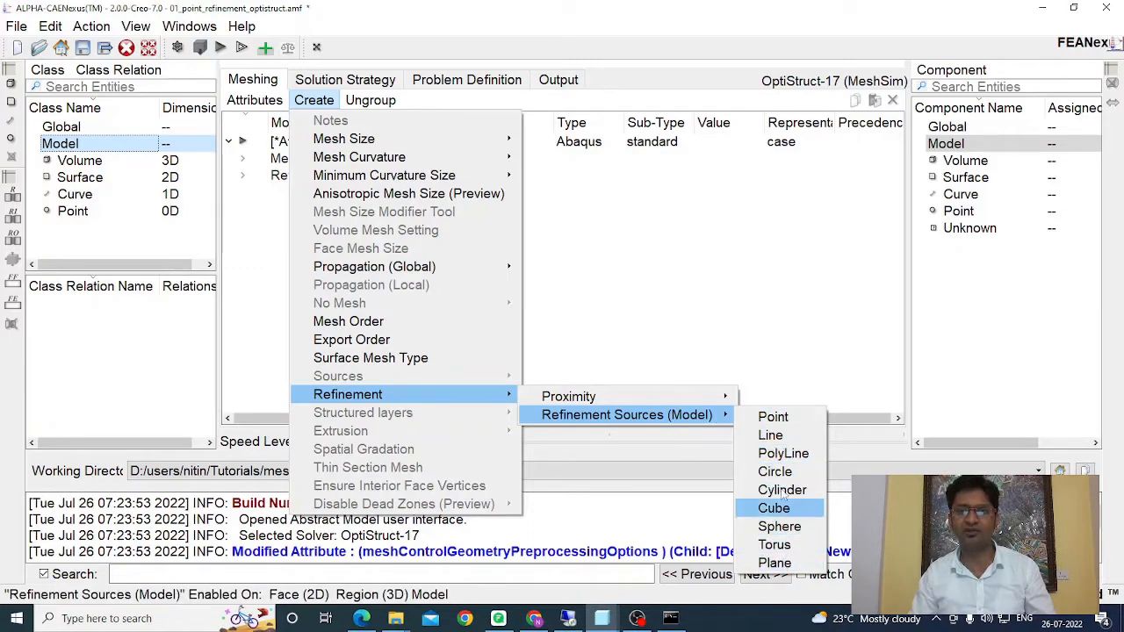
click(772, 417)
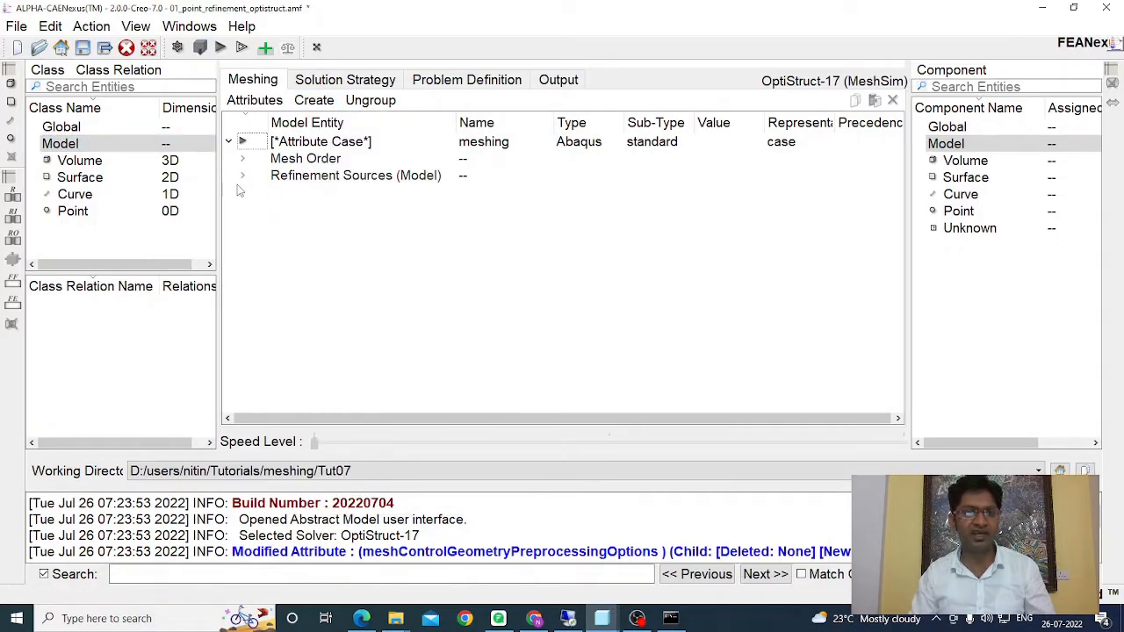
Examine the point-refinement source's type, size, precedence, point coordinates and model association in the attribute editor
click(242, 177)
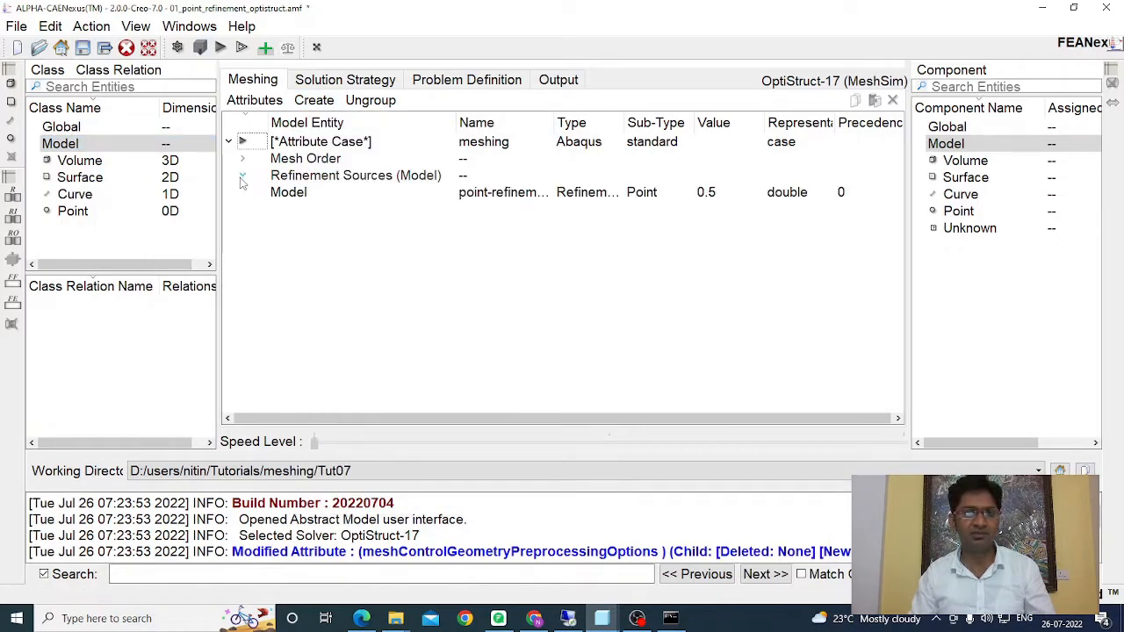
double_click(290, 193)
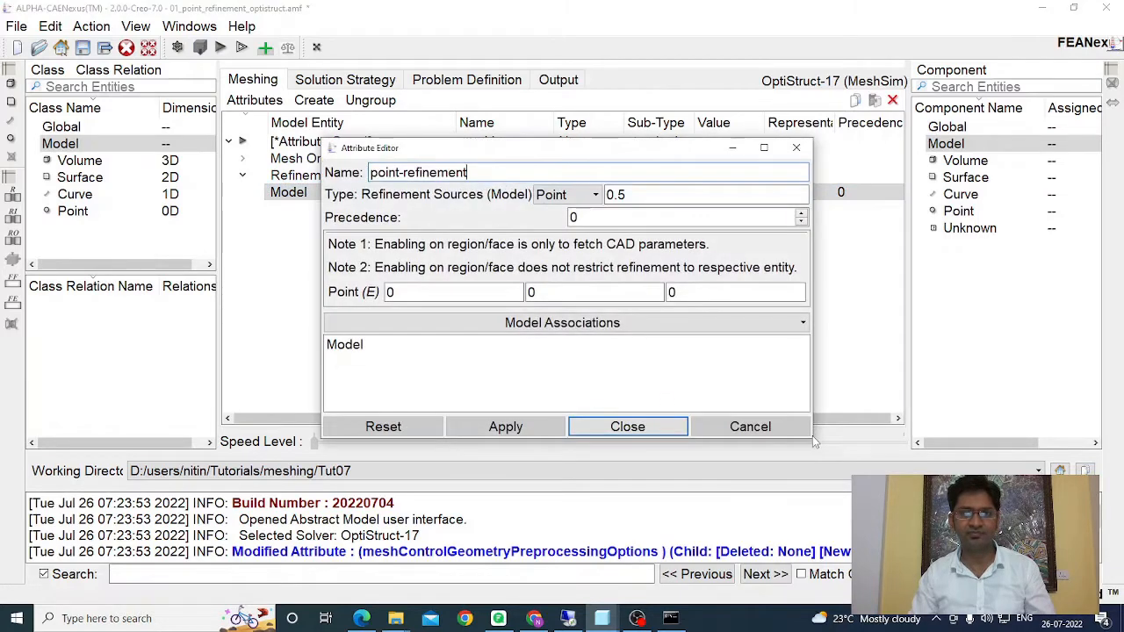
drag(812, 441, 784, 534)
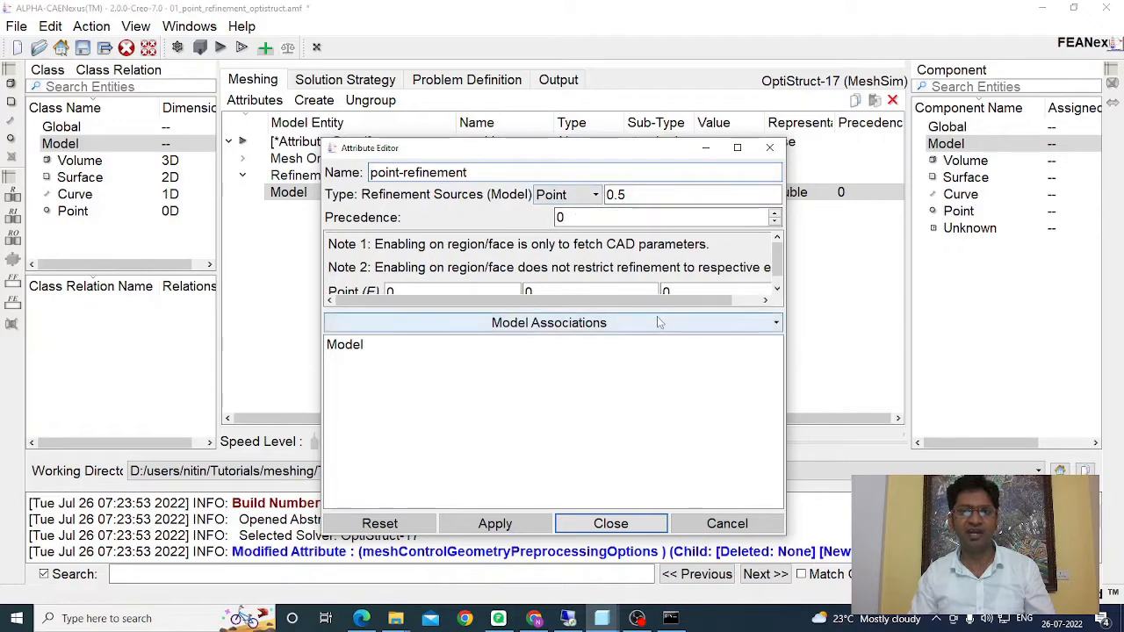
drag(658, 319, 657, 396)
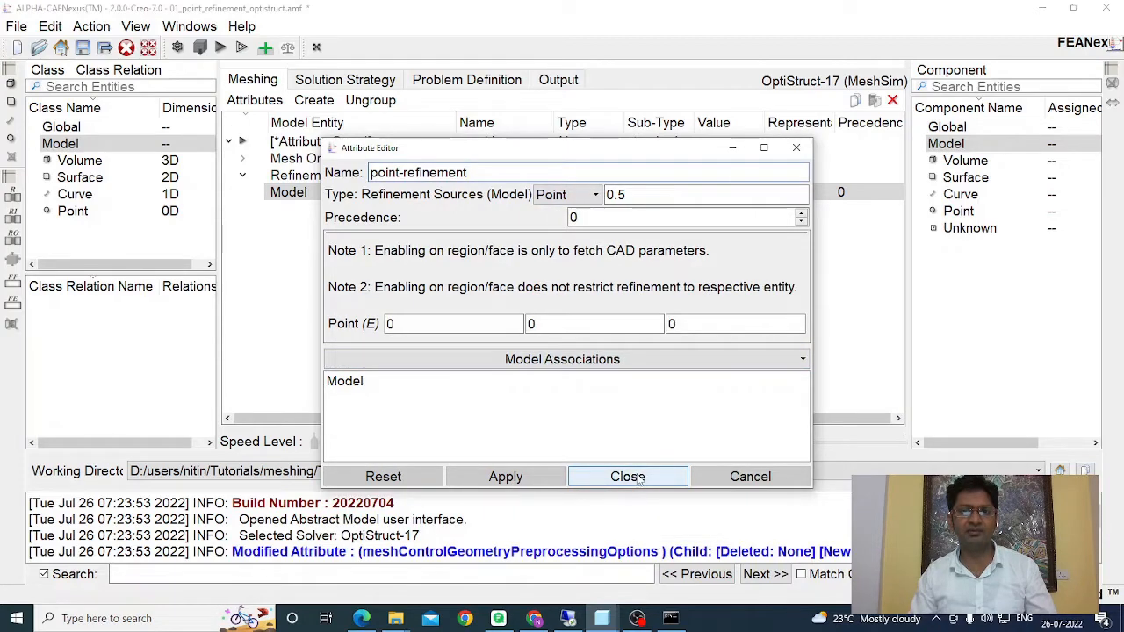
click(627, 476)
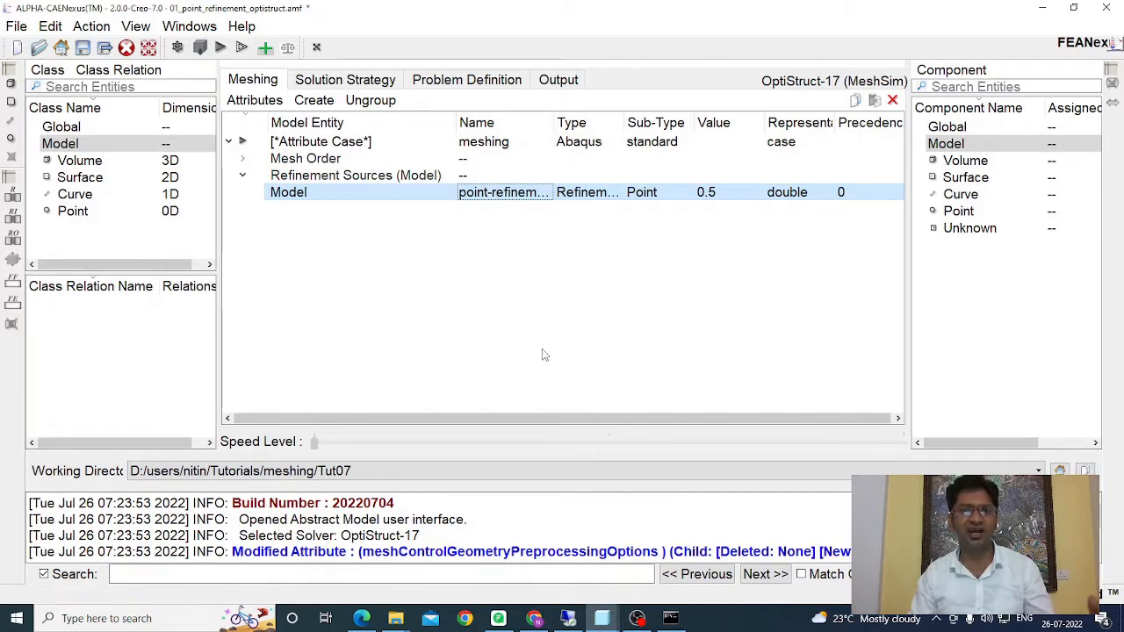
Generate the simulation model from the Creo part cube.prt.2 in the Creo folder and maximize its window
click(222, 48)
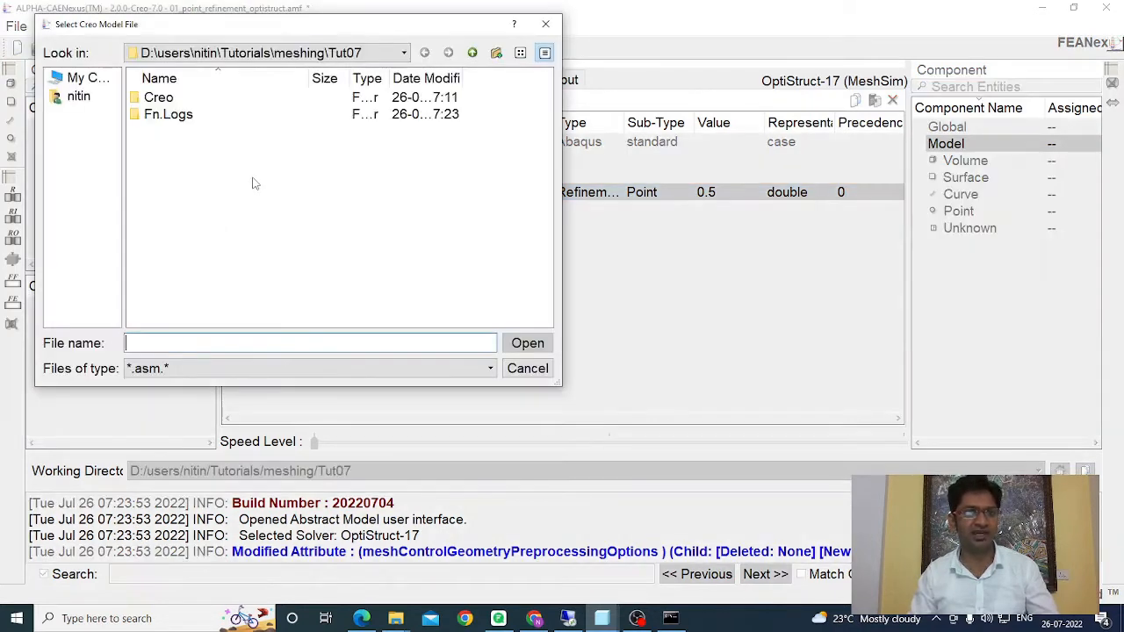
double_click(159, 101)
click(172, 97)
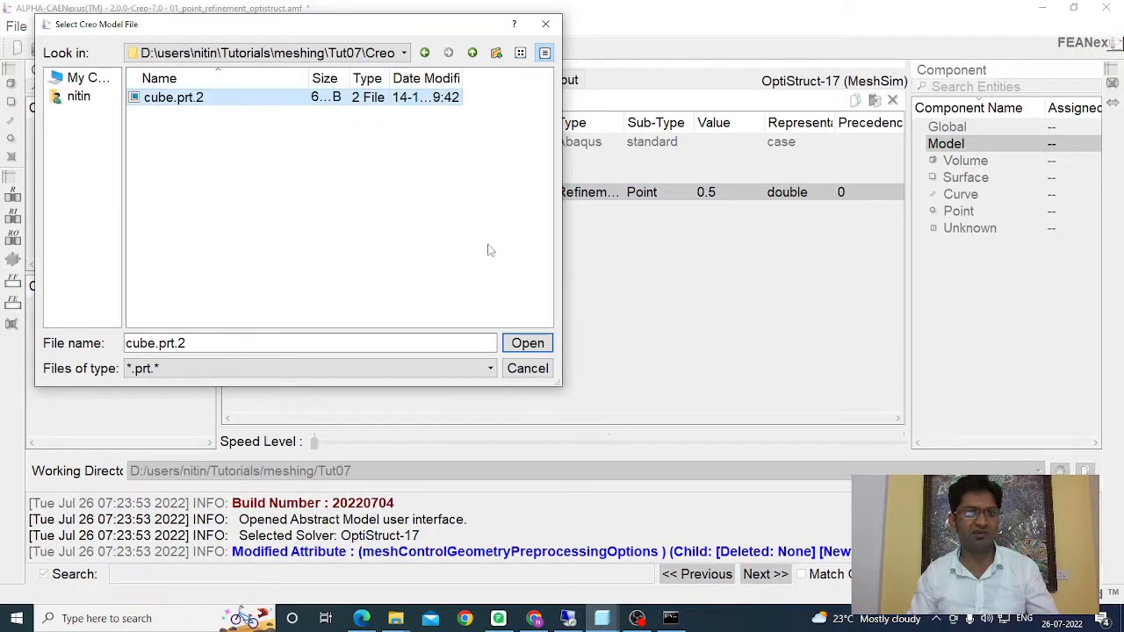
click(525, 345)
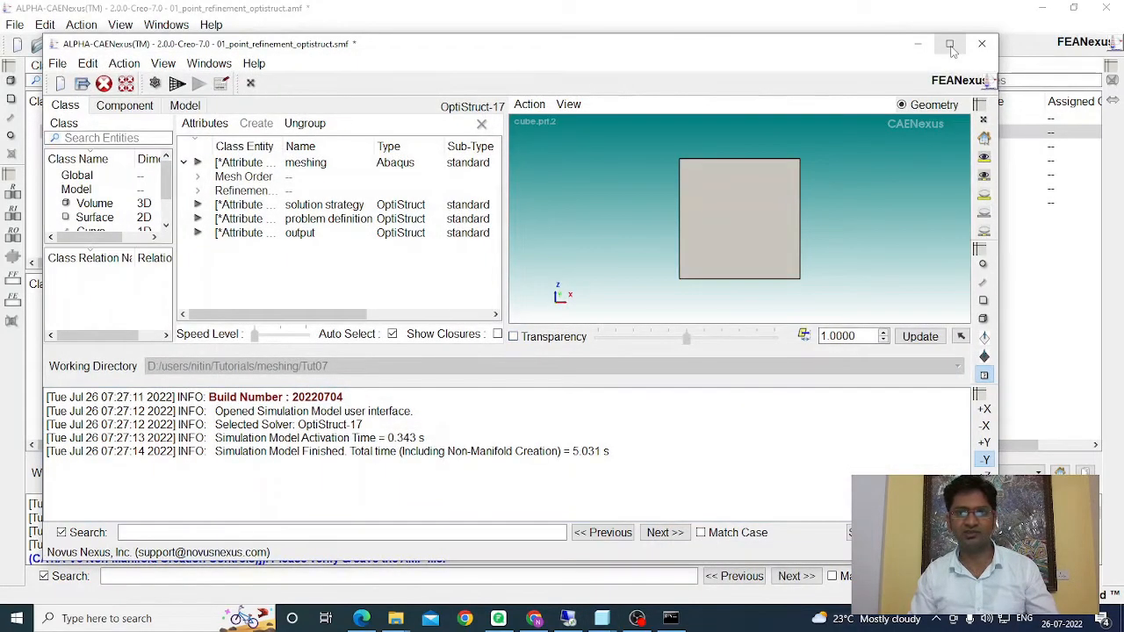
click(950, 46)
Generate the mesh of the cube in the simulation model
middle_drag(865, 211, 886, 277)
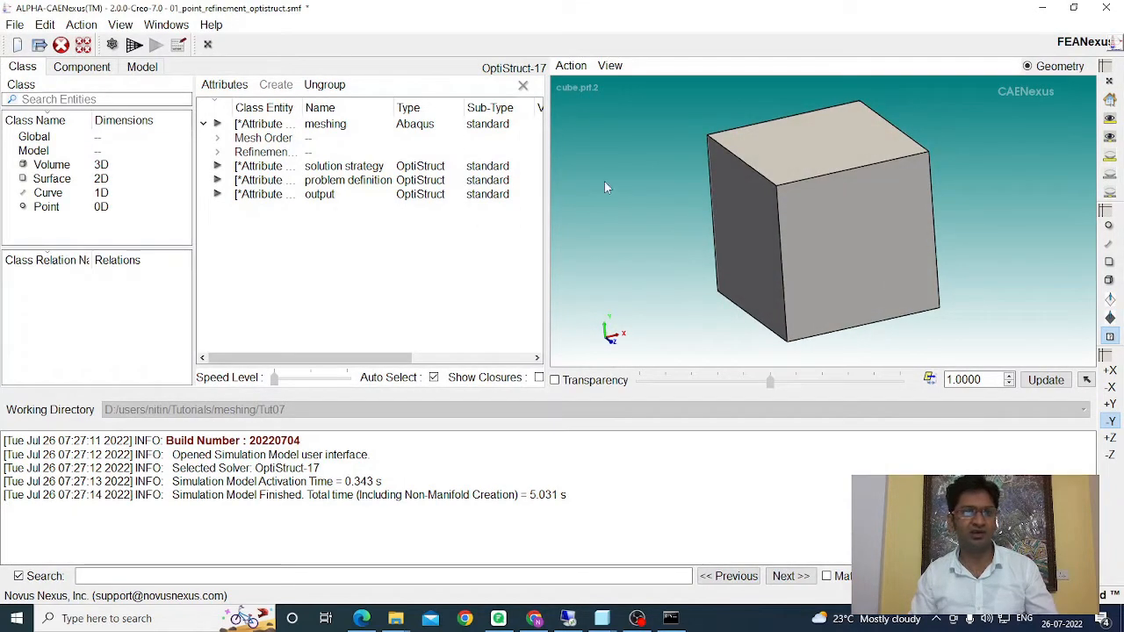
click(134, 45)
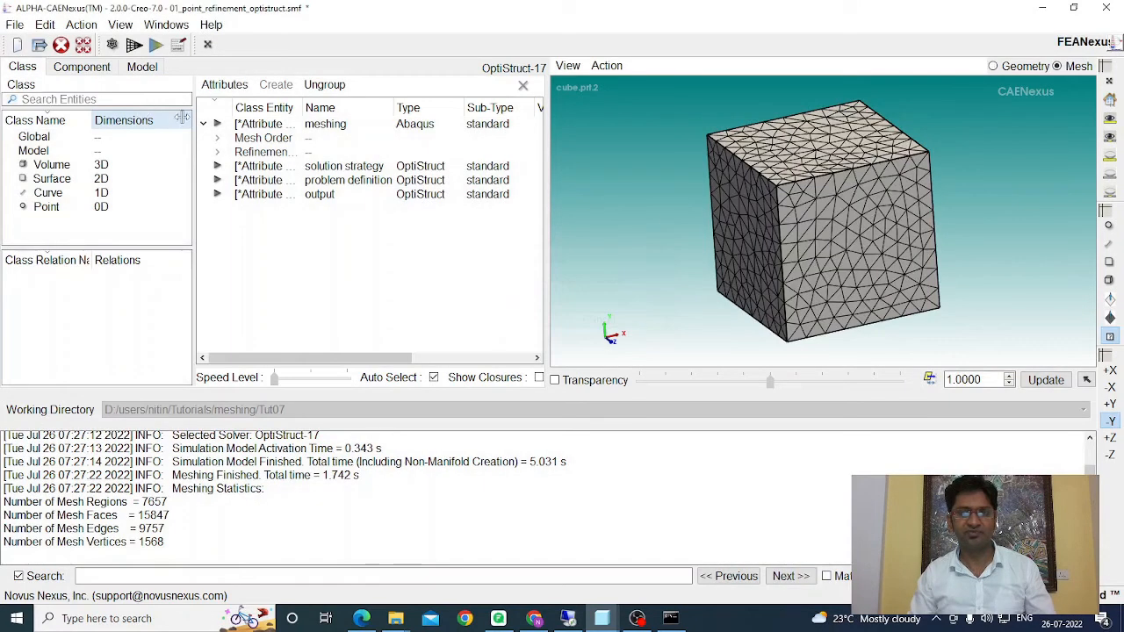
middle_drag(768, 254, 782, 258)
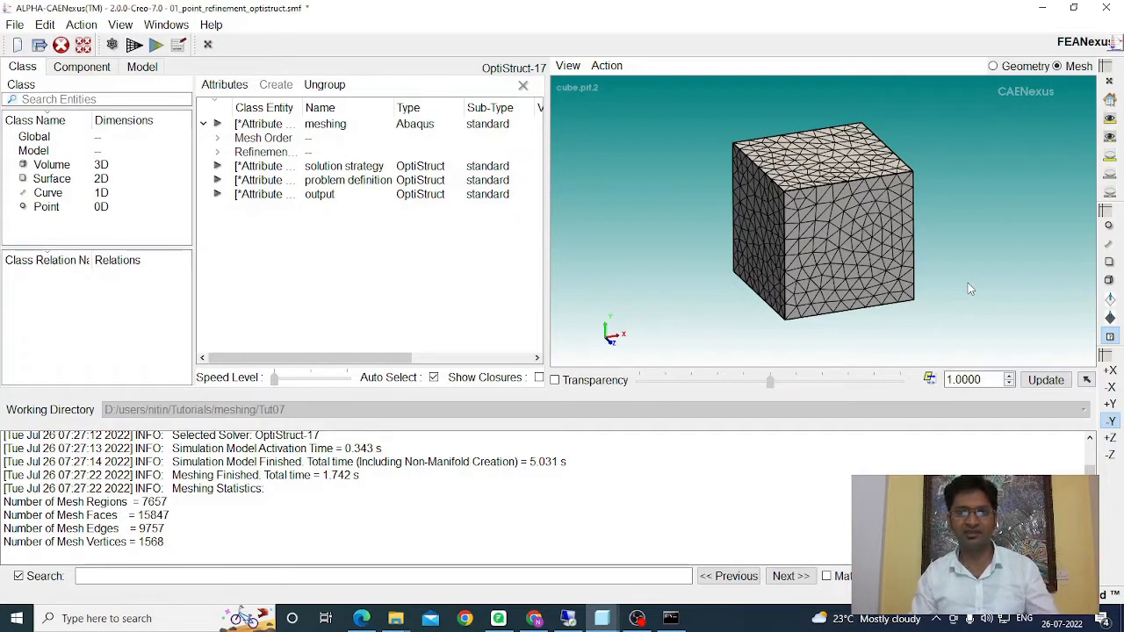
Open the Clip Plane Editor for the mesh and enable the Z clip plane
click(611, 68)
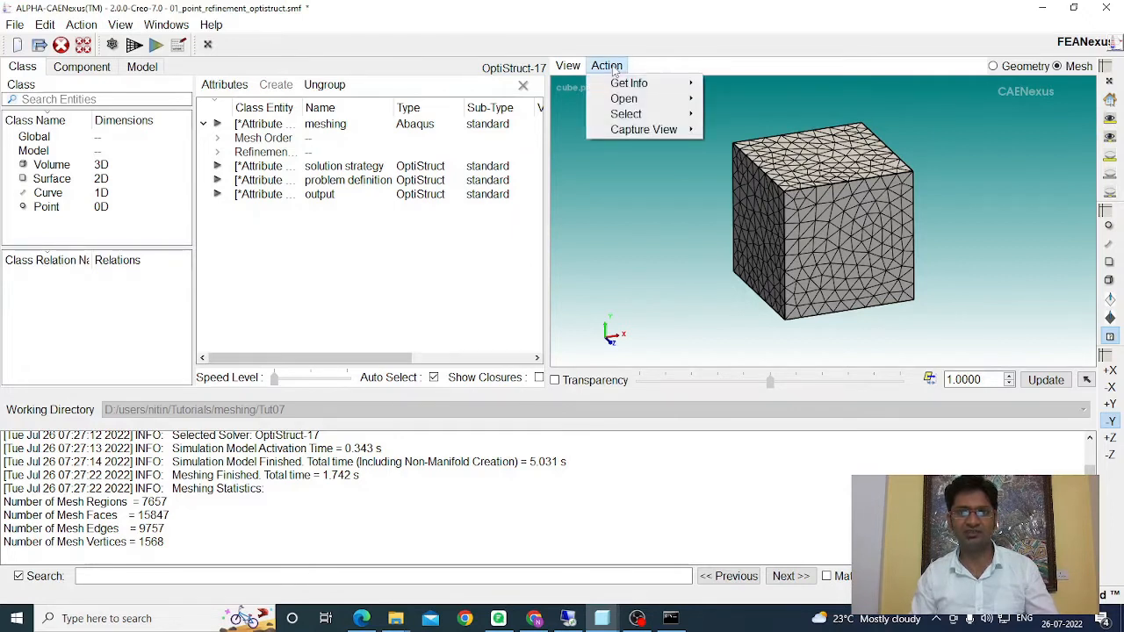
mouse_move(625, 100)
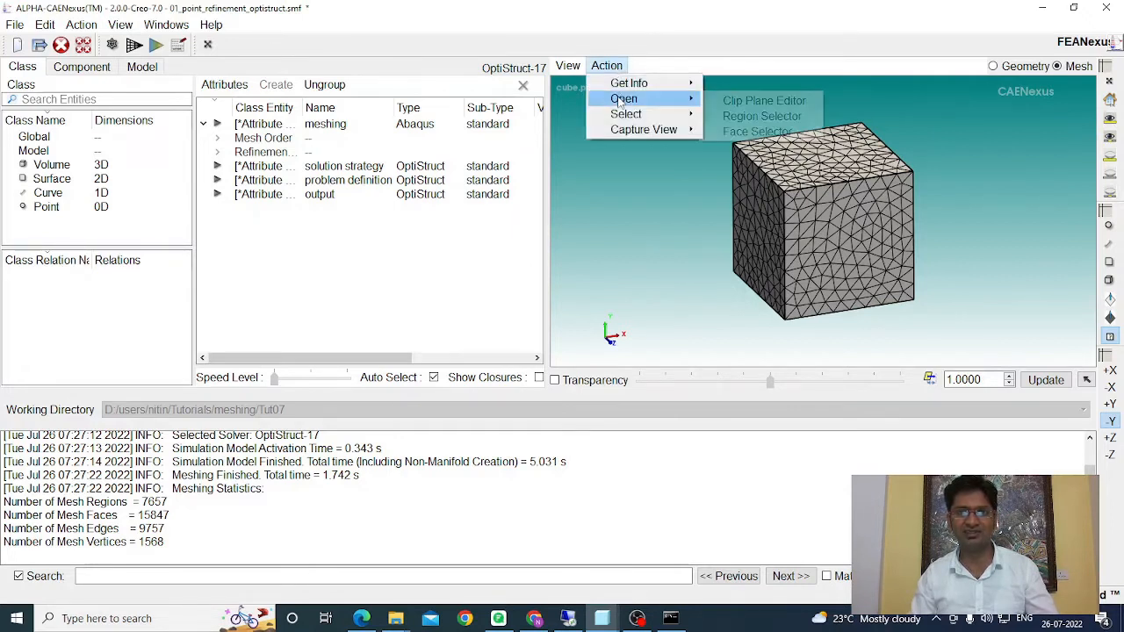
click(764, 102)
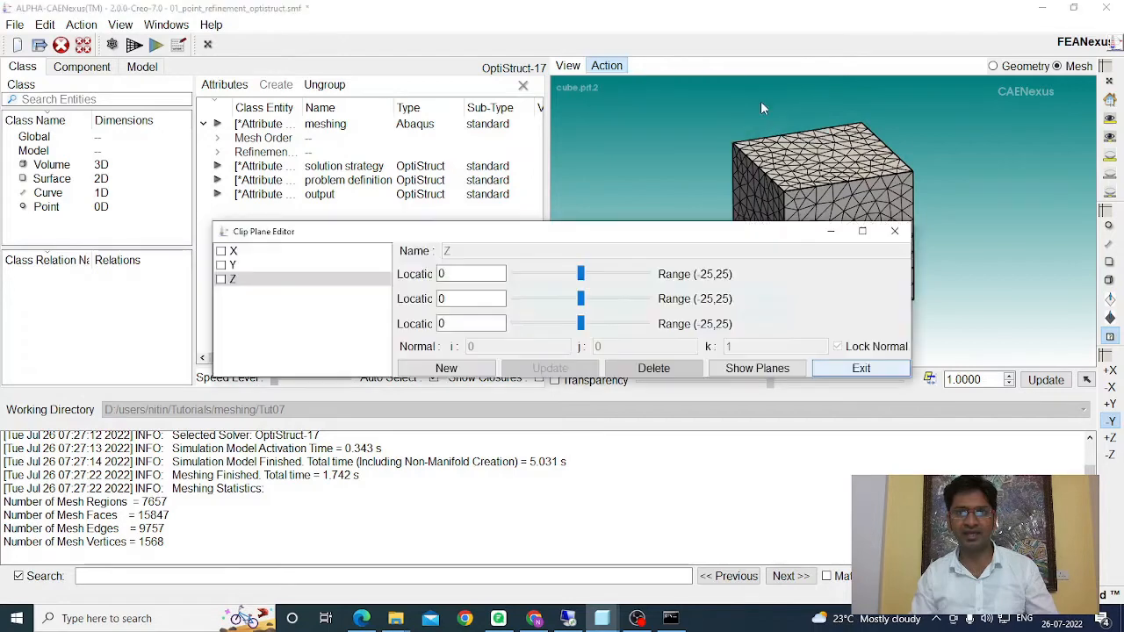
drag(519, 235, 533, 383)
click(234, 428)
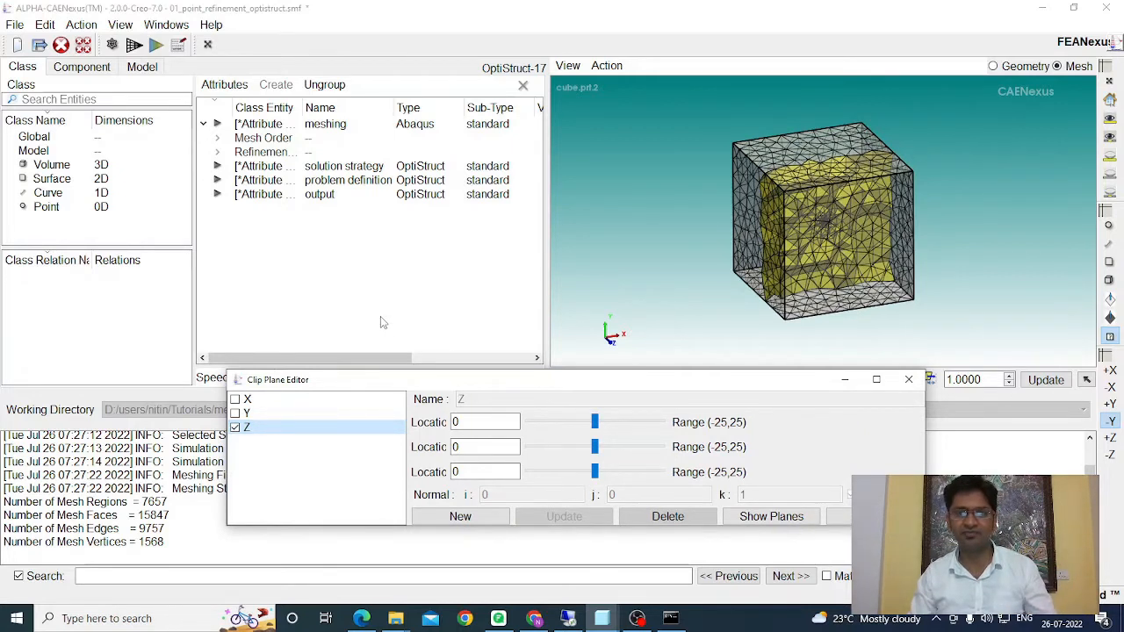
Hide everything except the selected entities so only the clipped mesh section is displayed
click(568, 68)
mouse_move(585, 147)
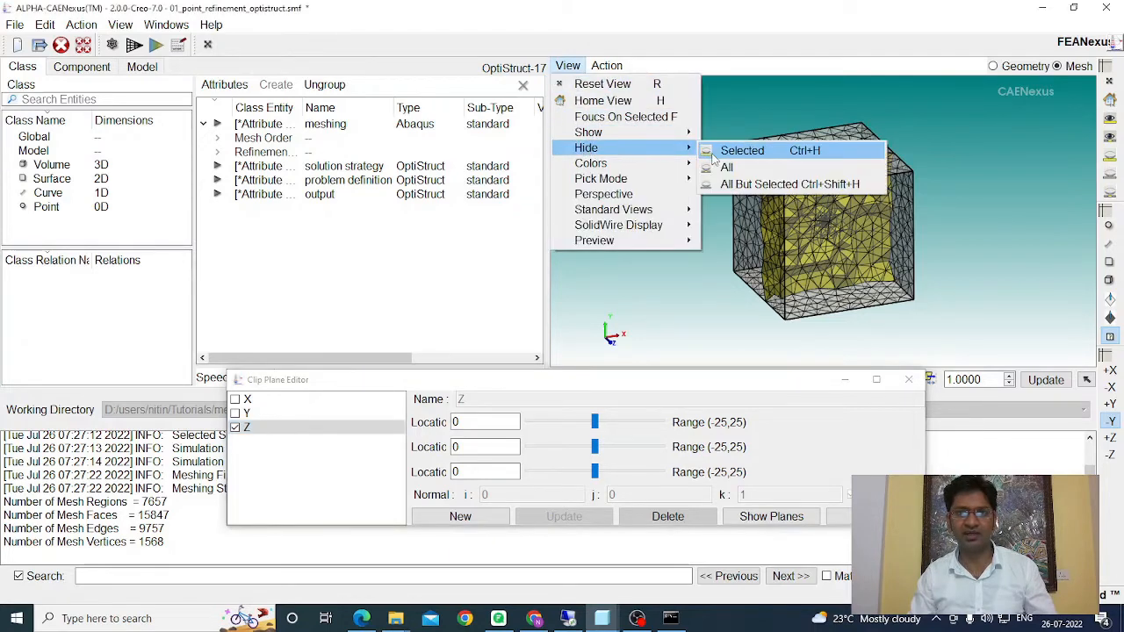
click(729, 186)
Examine the element refinement around the centre point of the cube's clipped mesh section
middle_drag(788, 283, 922, 279)
scroll(823, 254, up, 4)
scroll(922, 279, up, 5)
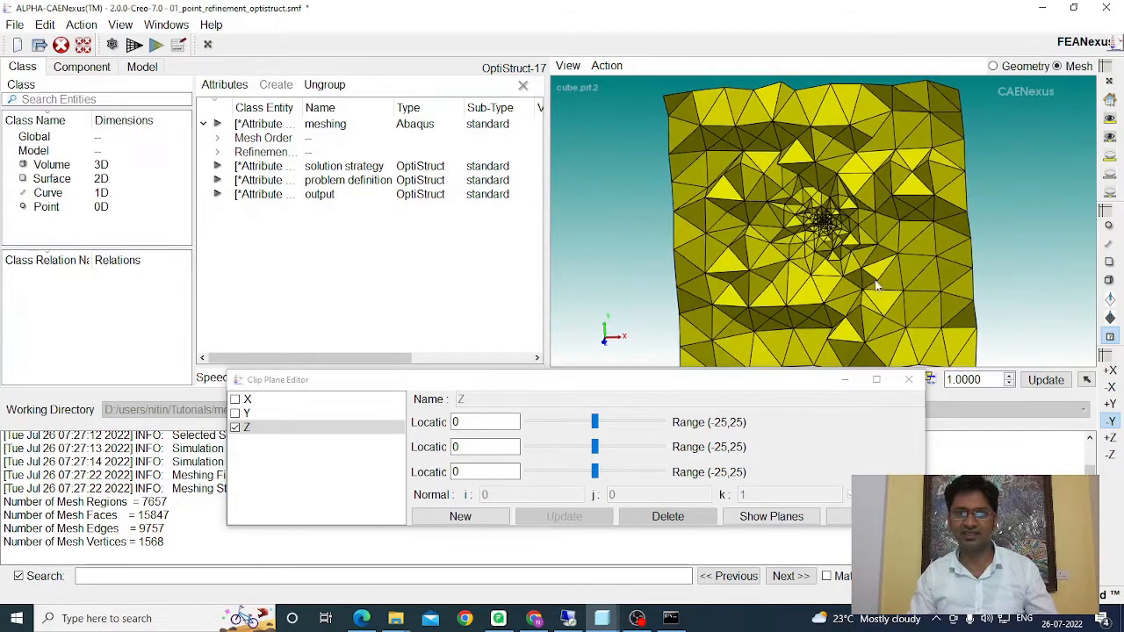
scroll(757, 167, up, 2)
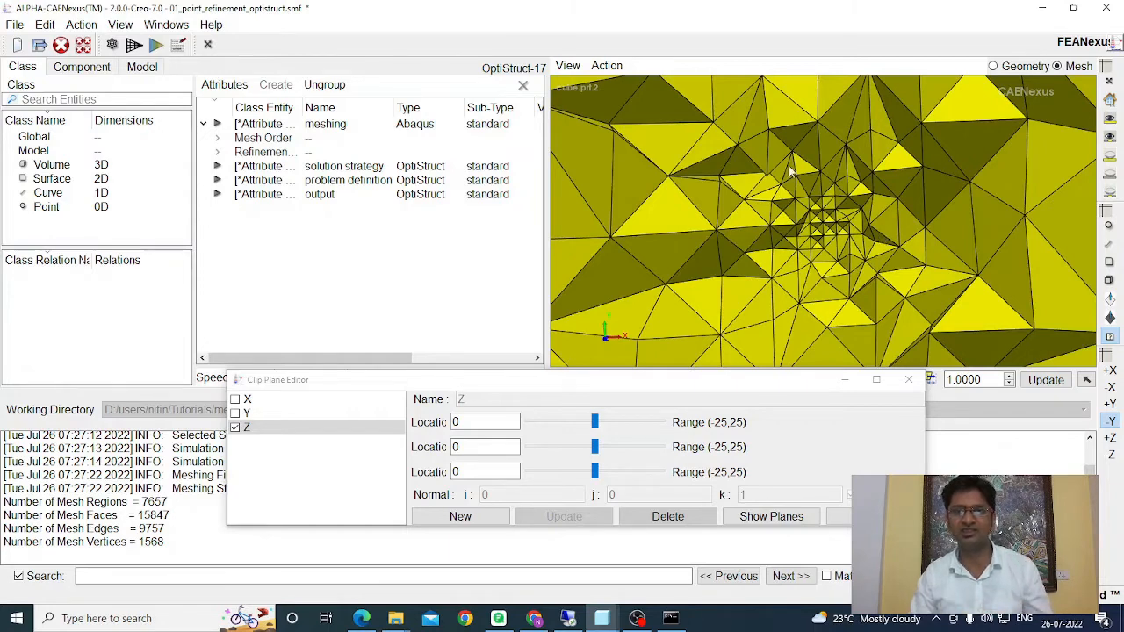
scroll(865, 212, down, 5)
scroll(829, 218, down, 1)
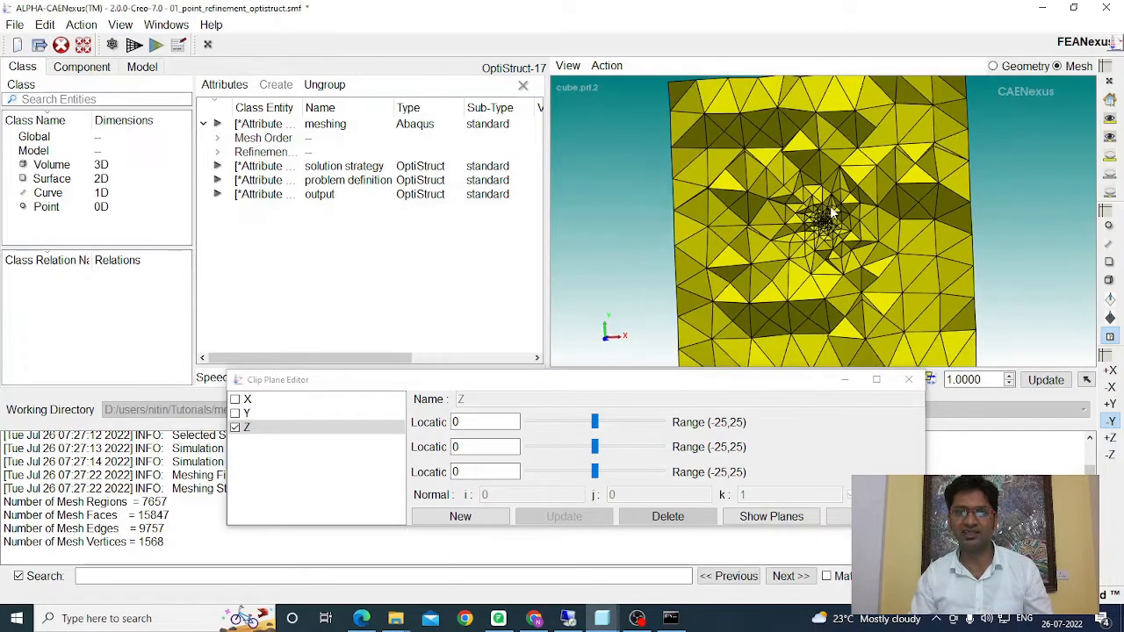
drag(823, 246, 845, 255)
scroll(847, 259, up, 3)
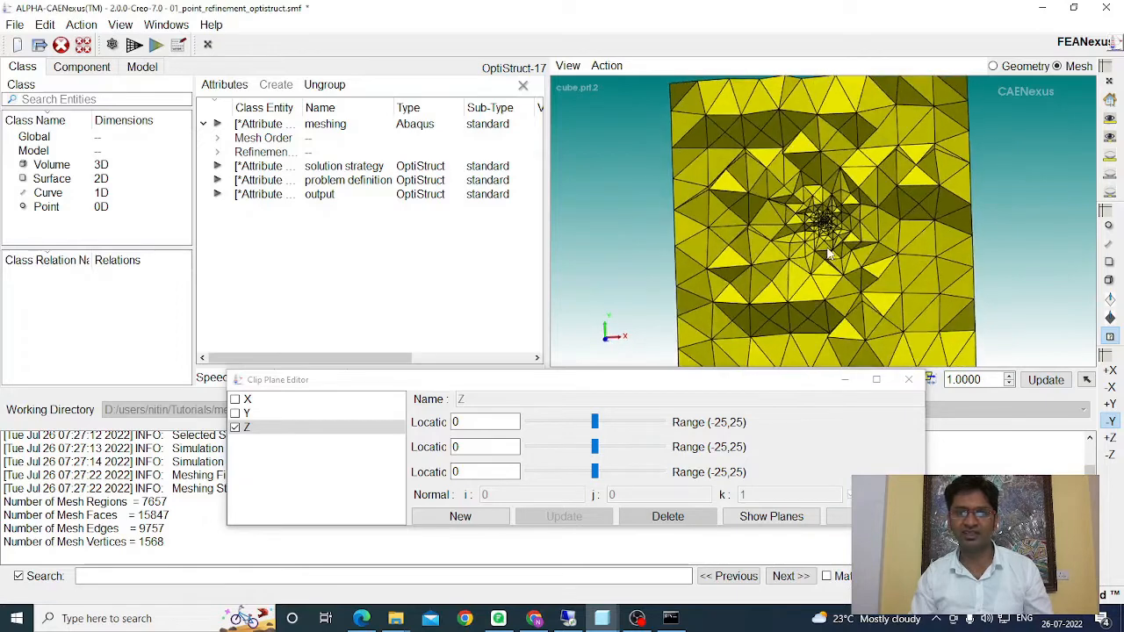
scroll(777, 182, up, 3)
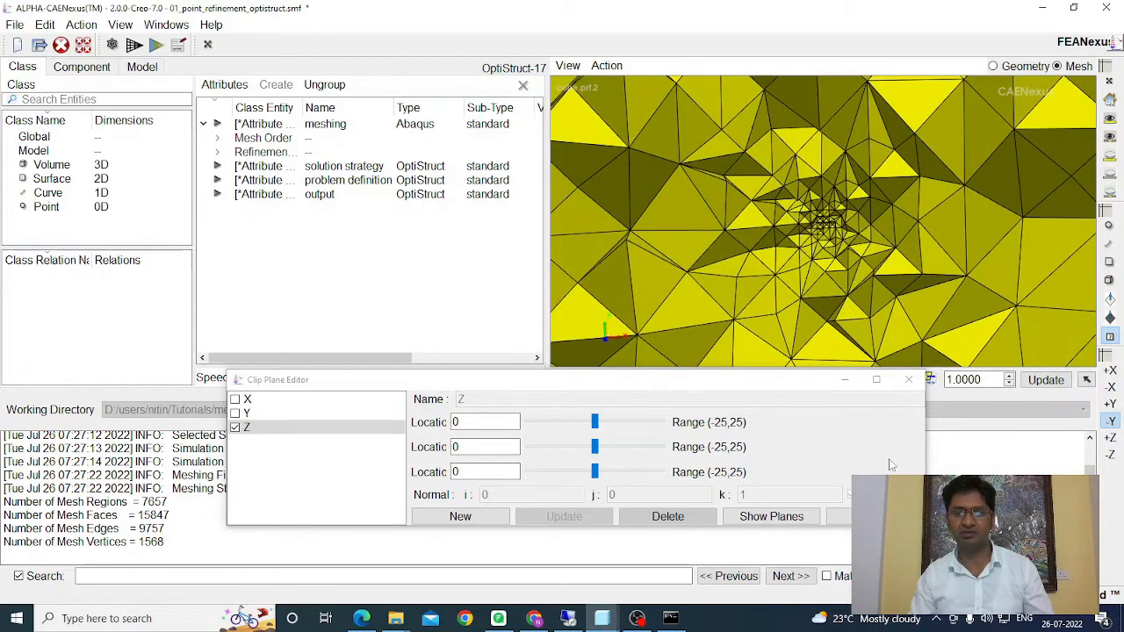
Exit the Clip Plane Editor and show the cube's hidden outer mesh again
click(839, 516)
click(567, 66)
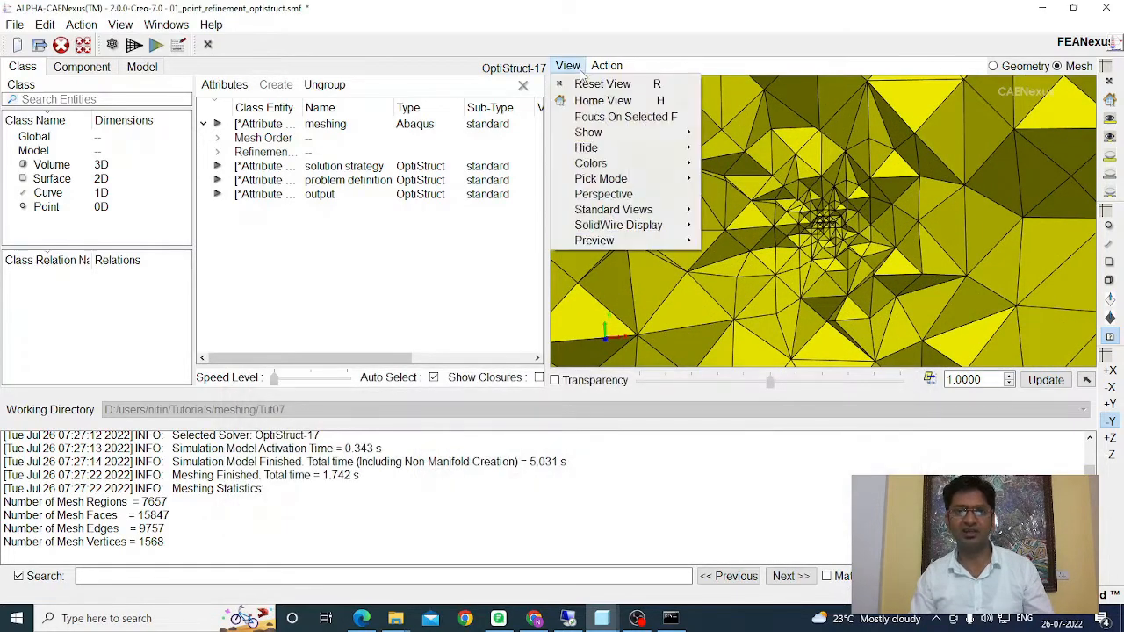
mouse_move(588, 132)
click(728, 136)
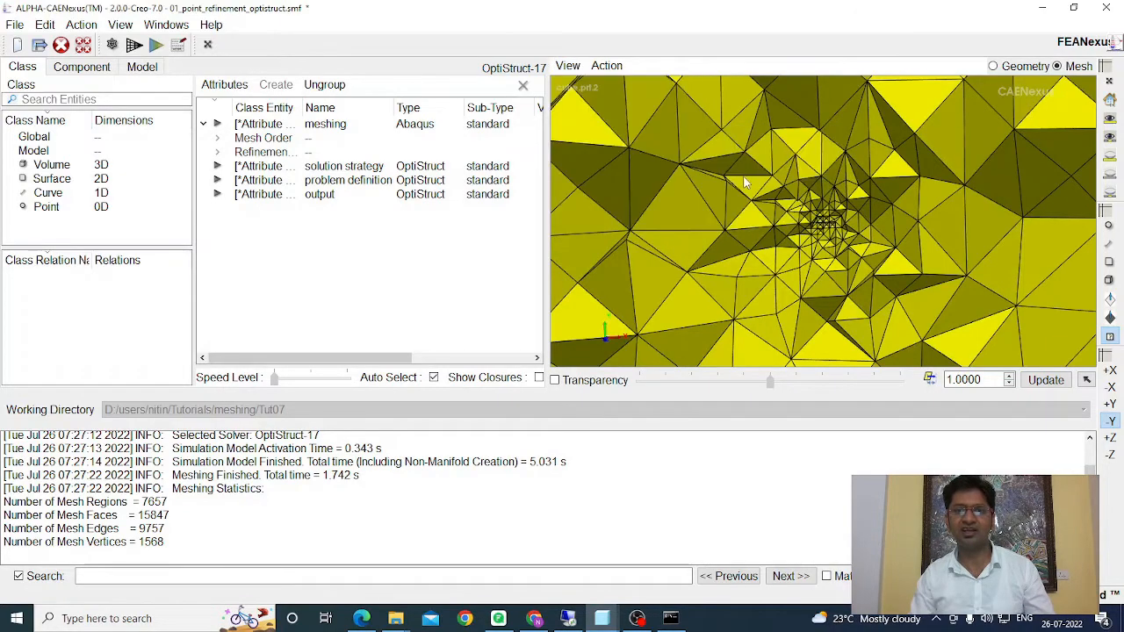
middle_drag(763, 200, 788, 212)
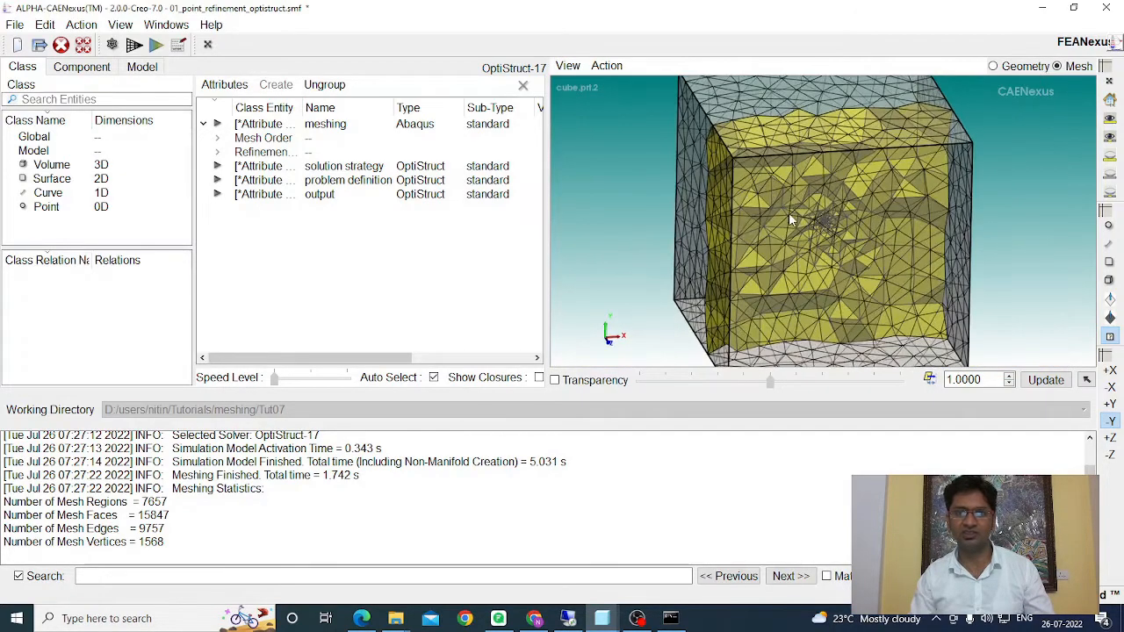
click(590, 257)
scroll(589, 257, down, 2)
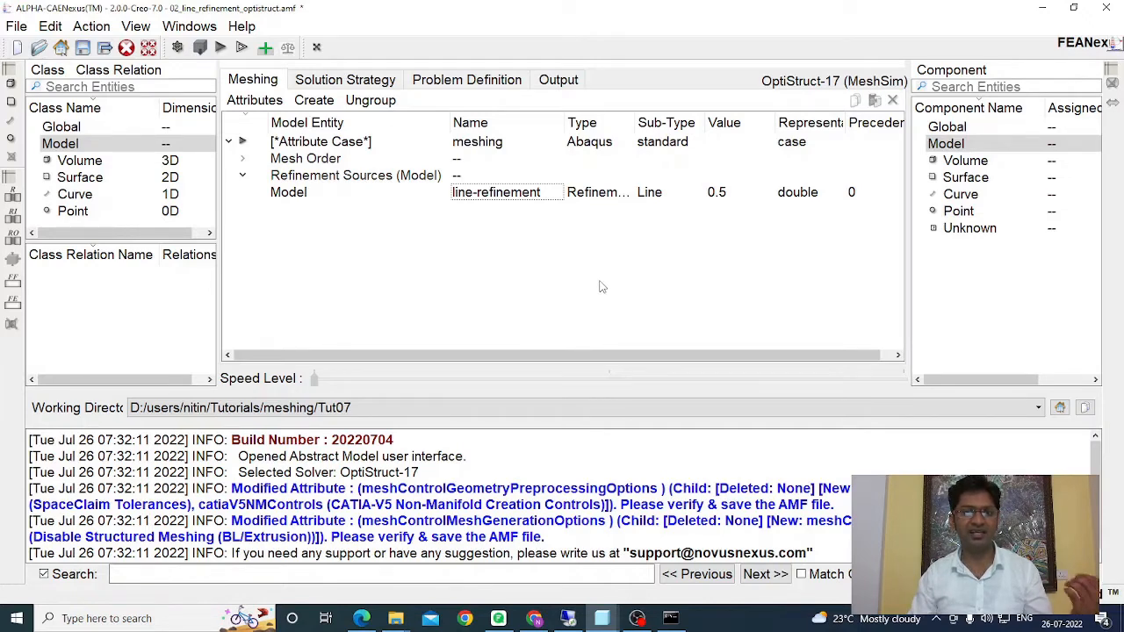
Examine the line-refinement source's size, precedence and start and end coordinates in the attribute editor
double_click(489, 197)
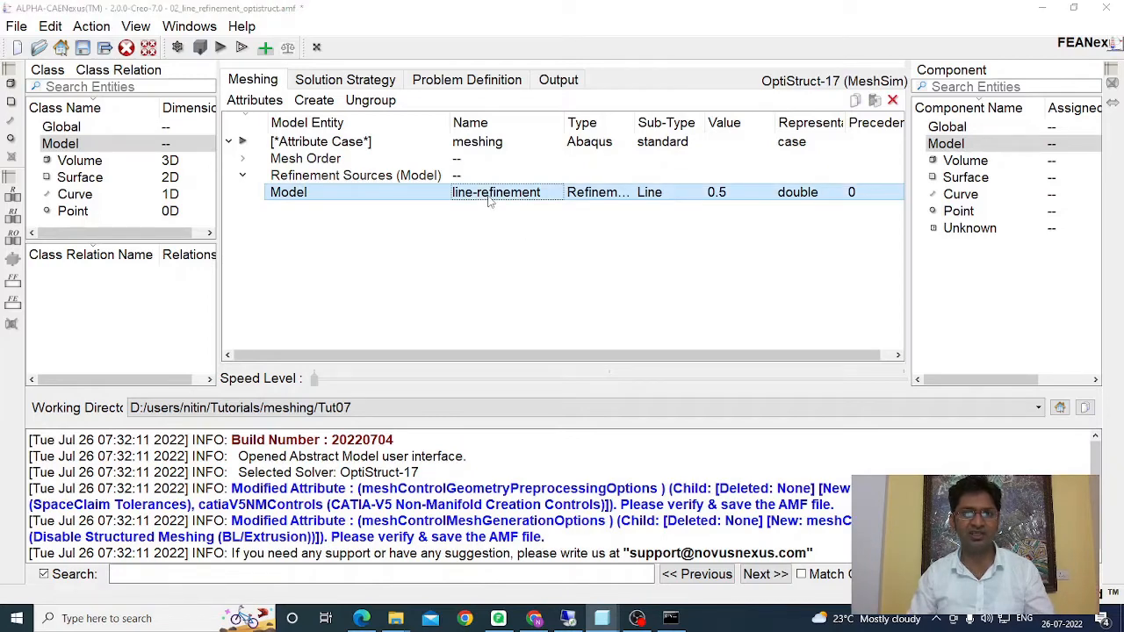
drag(810, 453, 811, 472)
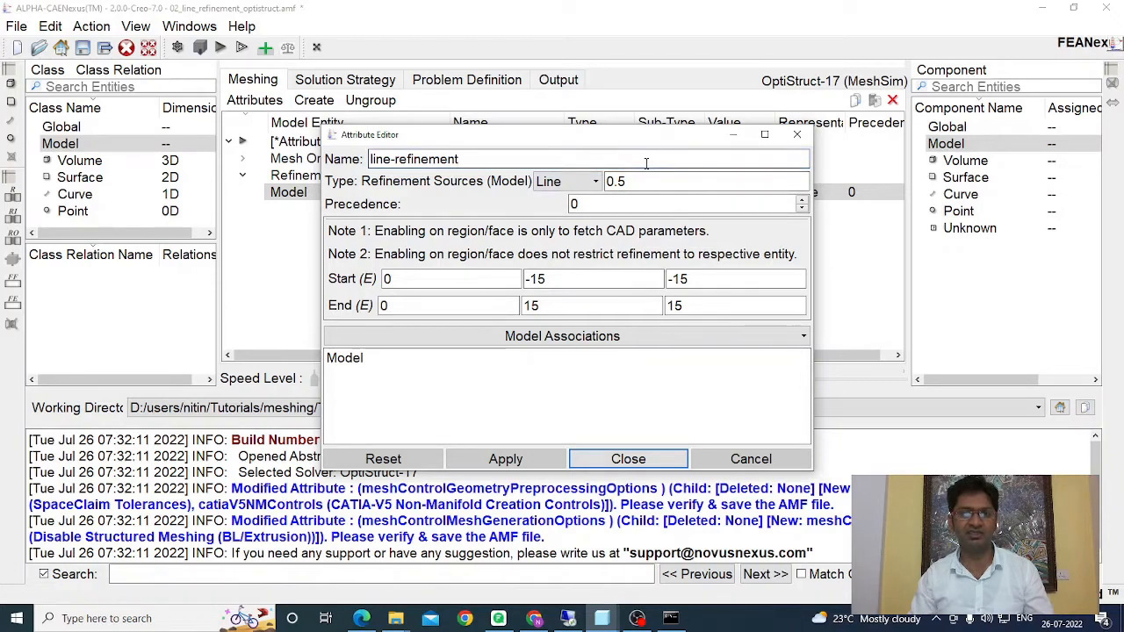
click(627, 458)
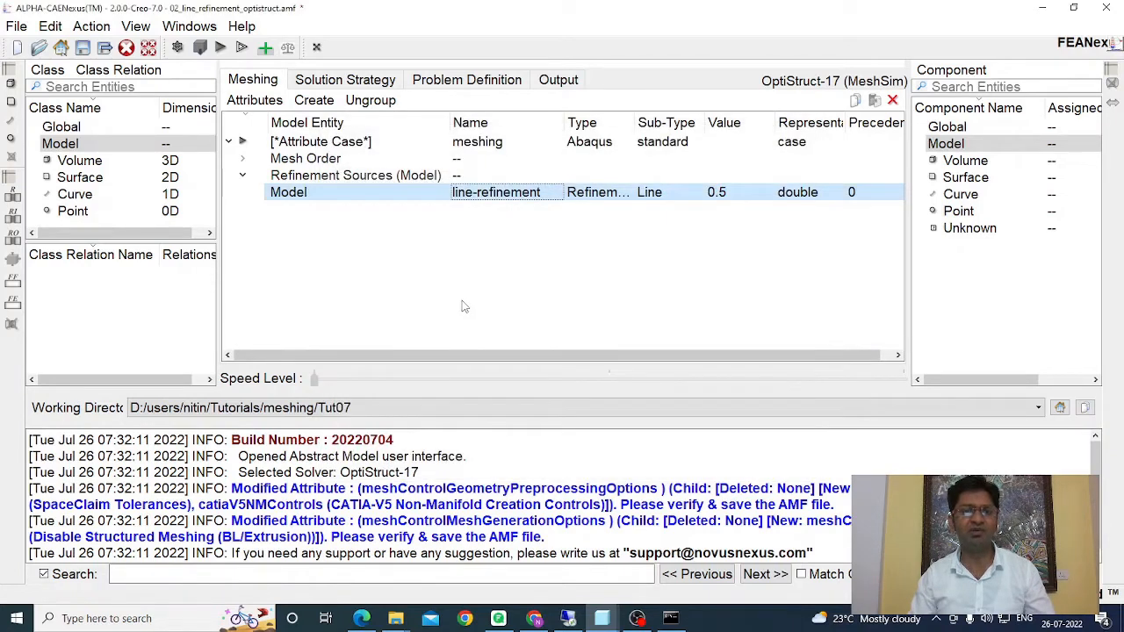
click(465, 306)
Generate the simulation model for the line refinement case from cube.prt.2
click(220, 47)
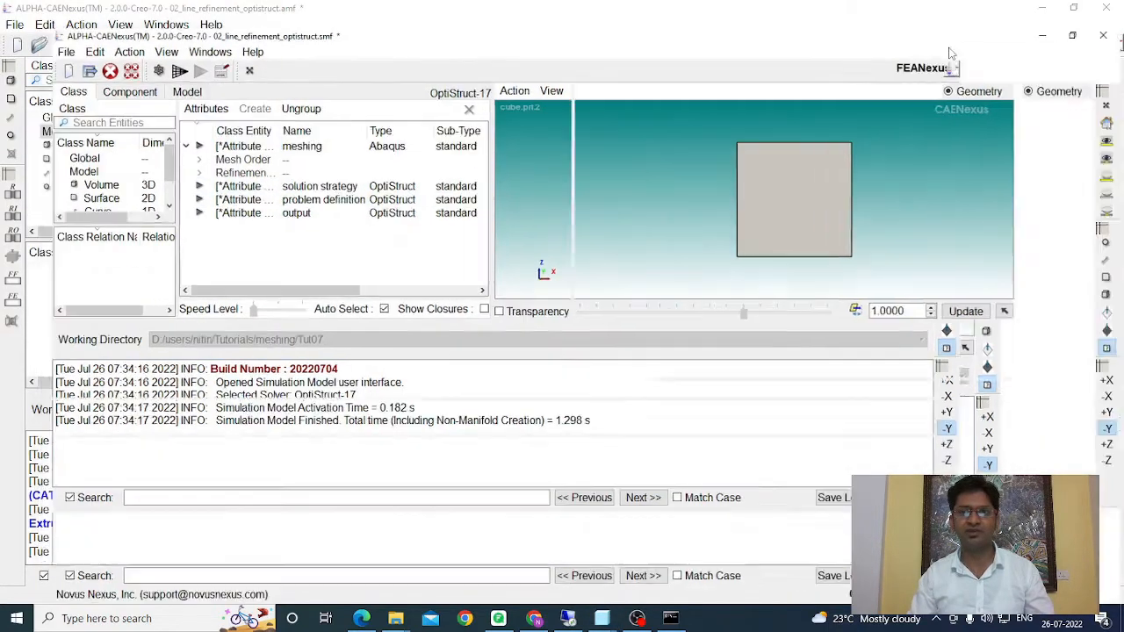
Generate the mesh of the cube for the line refinement case
middle_drag(856, 150, 926, 281)
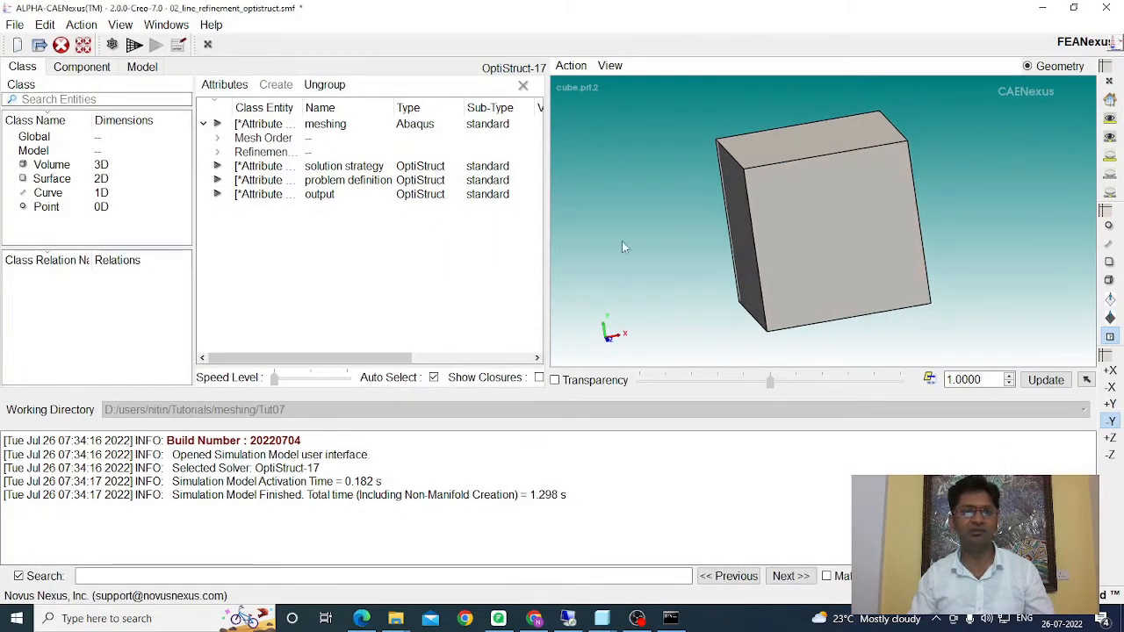
click(135, 45)
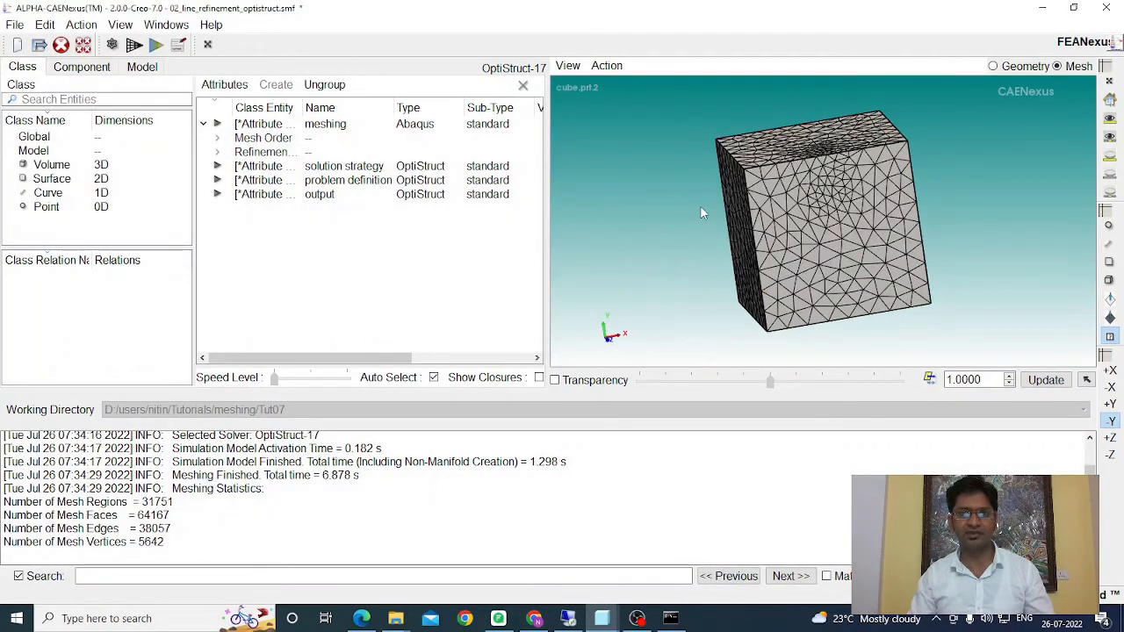
middle_drag(740, 230, 884, 252)
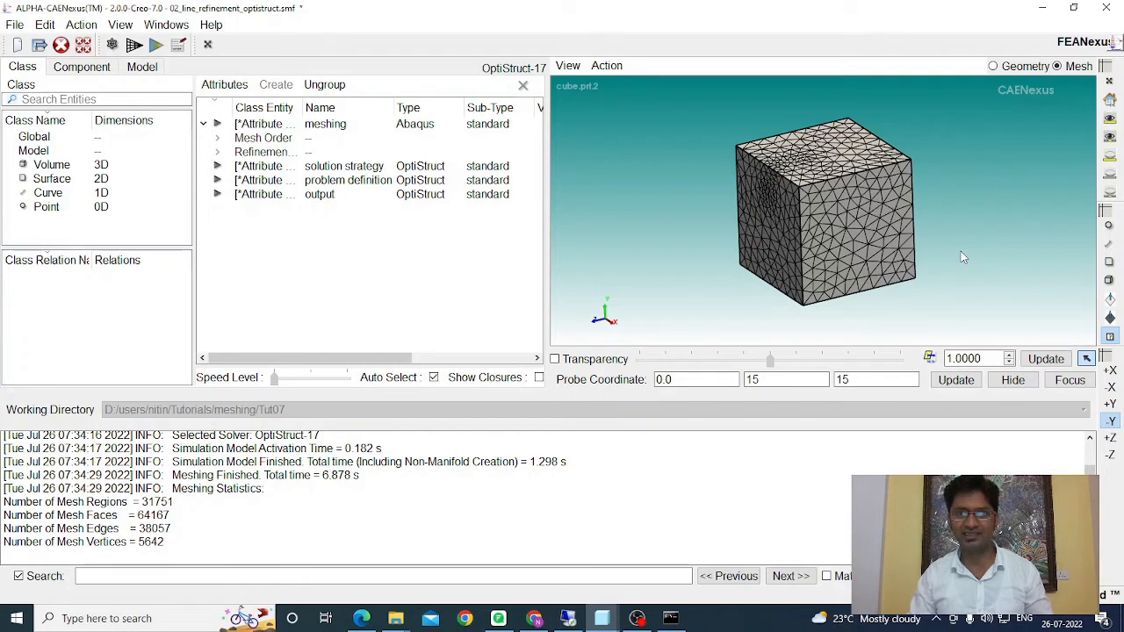
Open the Clip Plane Editor and cut the cube's mesh with the X clip plane
click(606, 66)
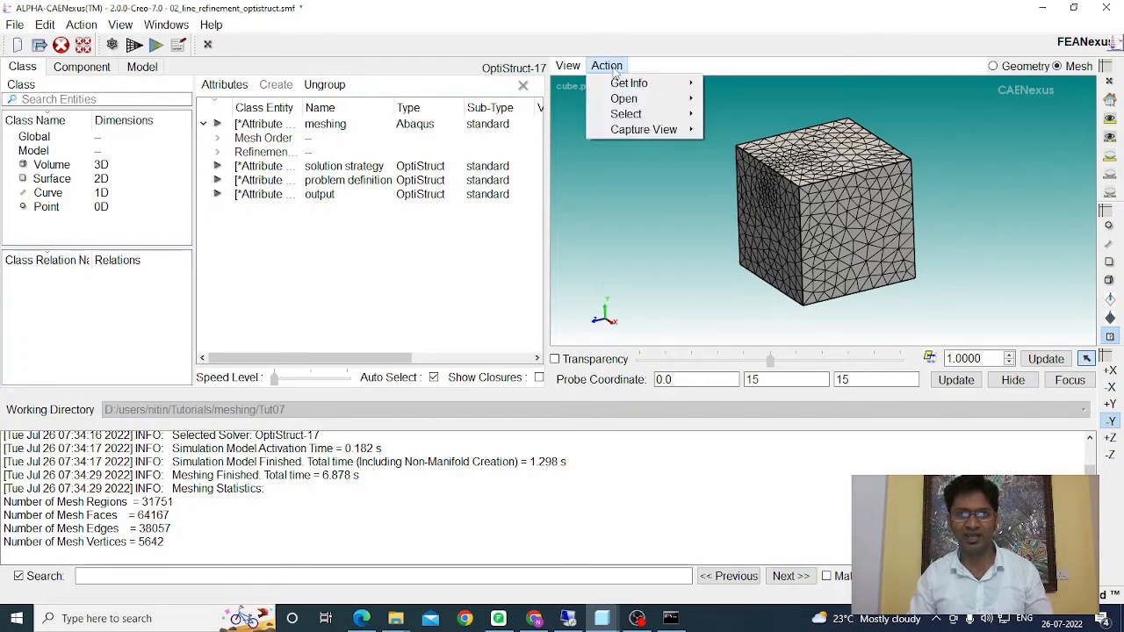
mouse_move(620, 100)
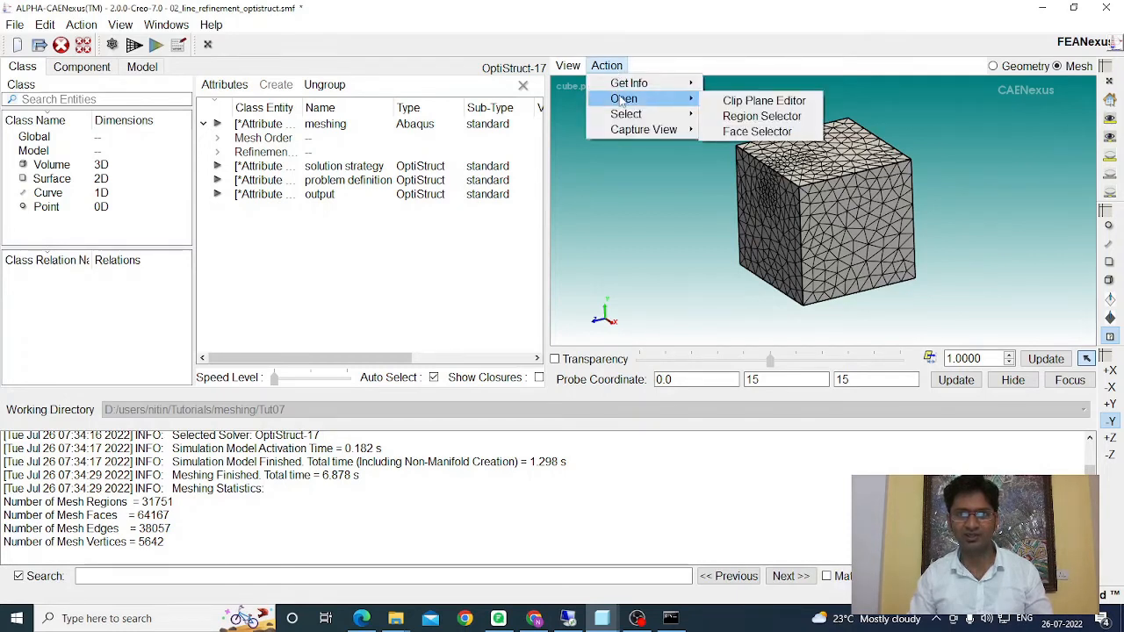
click(736, 104)
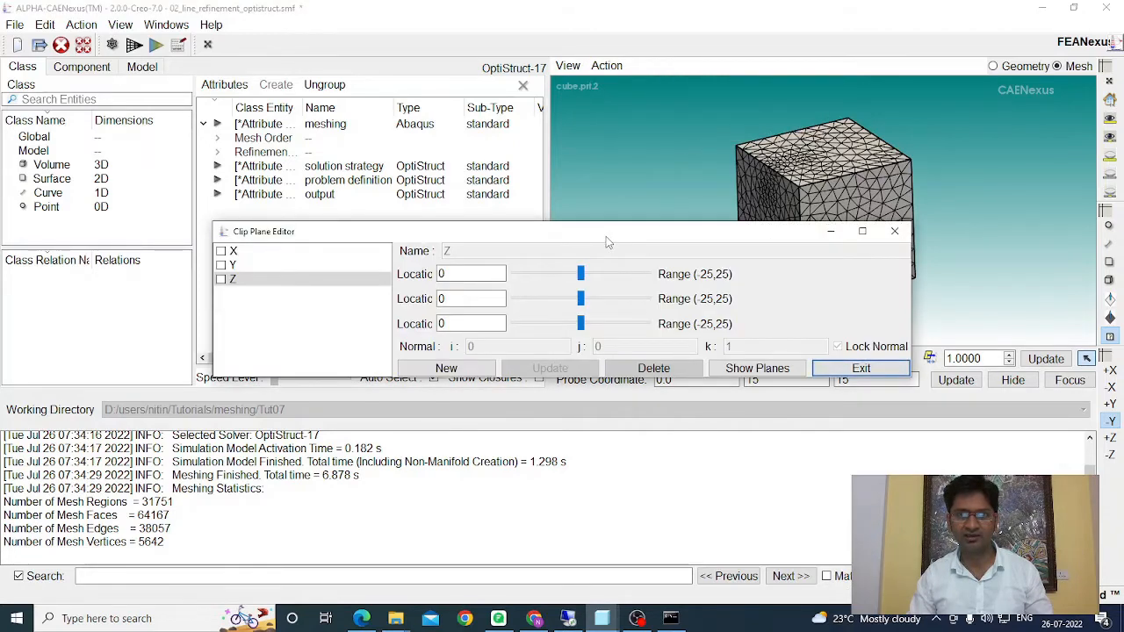
drag(605, 236, 633, 387)
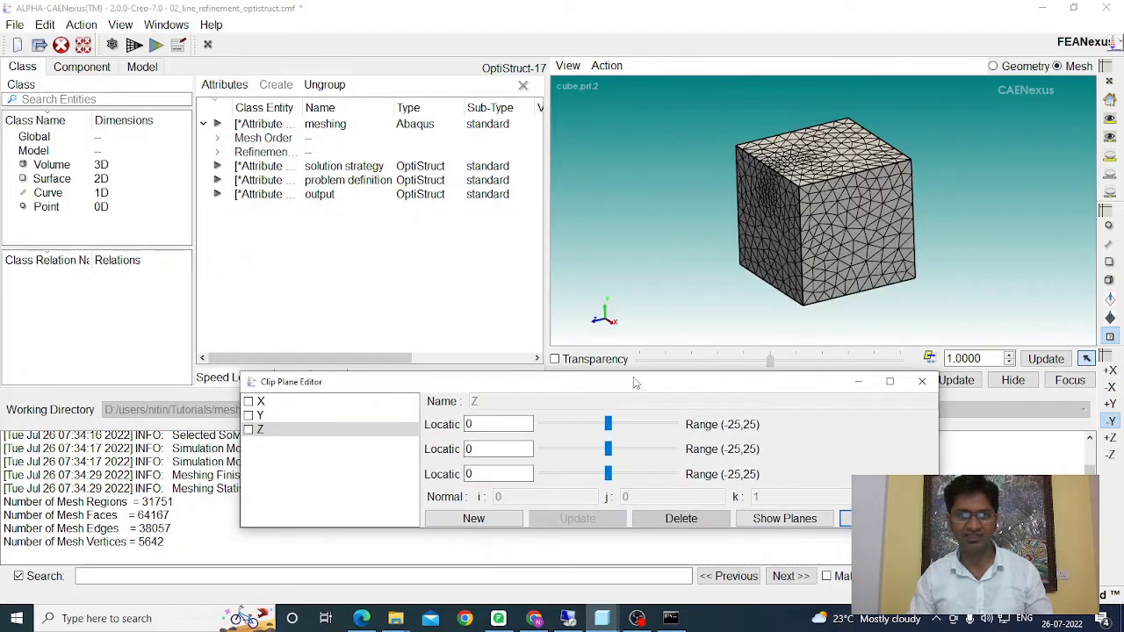
click(260, 401)
click(249, 402)
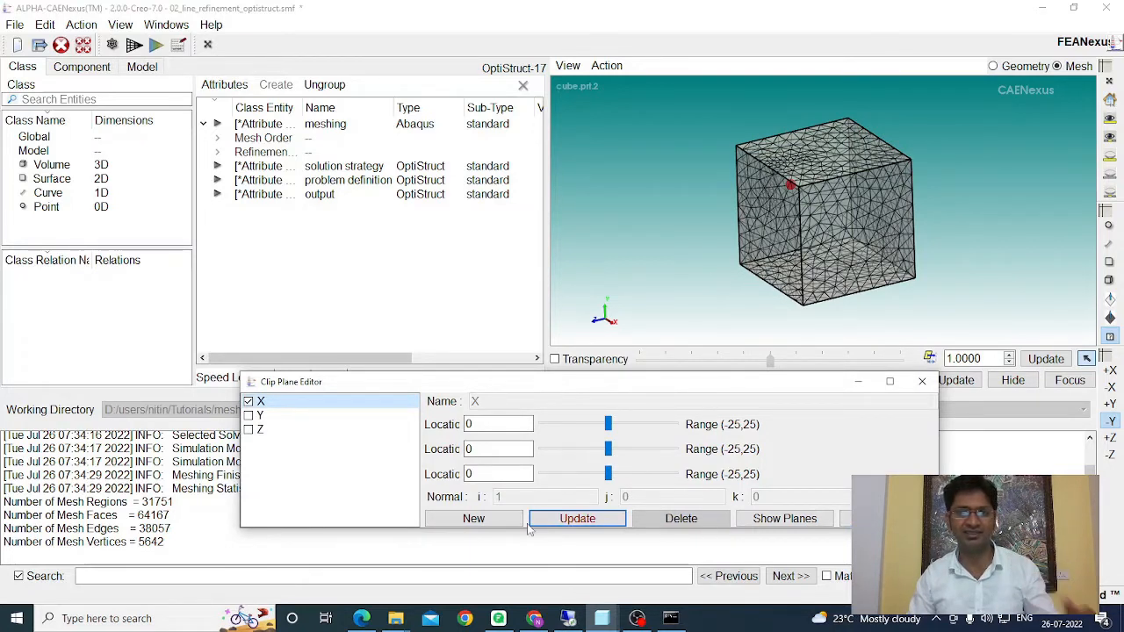
click(565, 520)
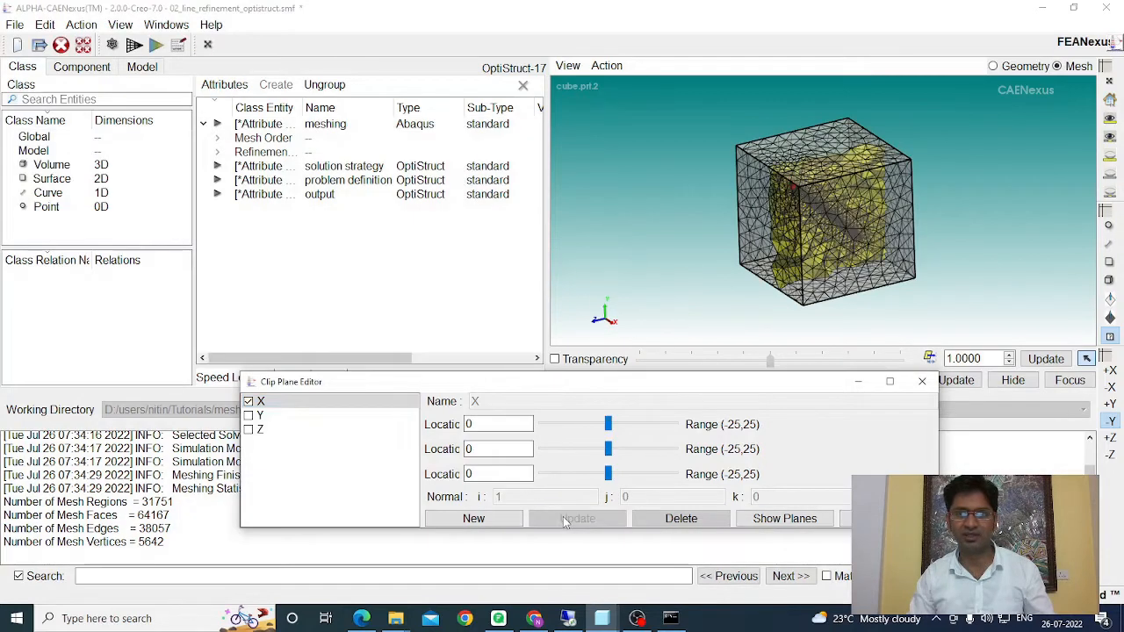
Hide all but the selected X-clipped section, examine the refinement along the line, and exit the Clip Plane Editor
click(569, 67)
mouse_move(588, 147)
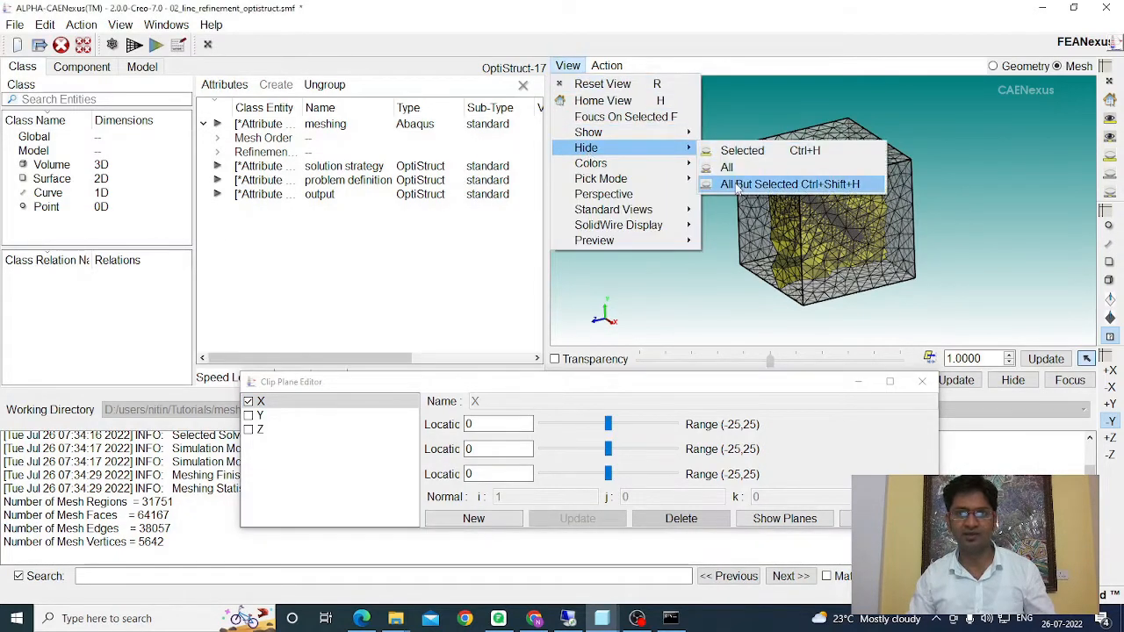
click(735, 183)
scroll(830, 264, up, 2)
scroll(834, 234, up, 1)
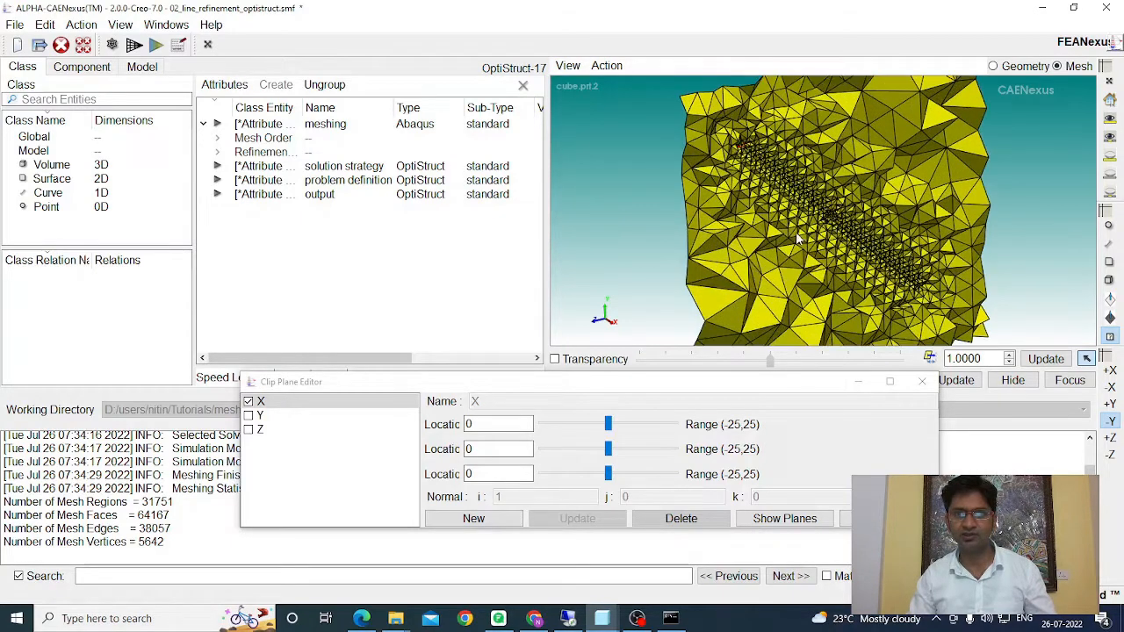
scroll(781, 212, up, 1)
middle_drag(781, 212, 751, 209)
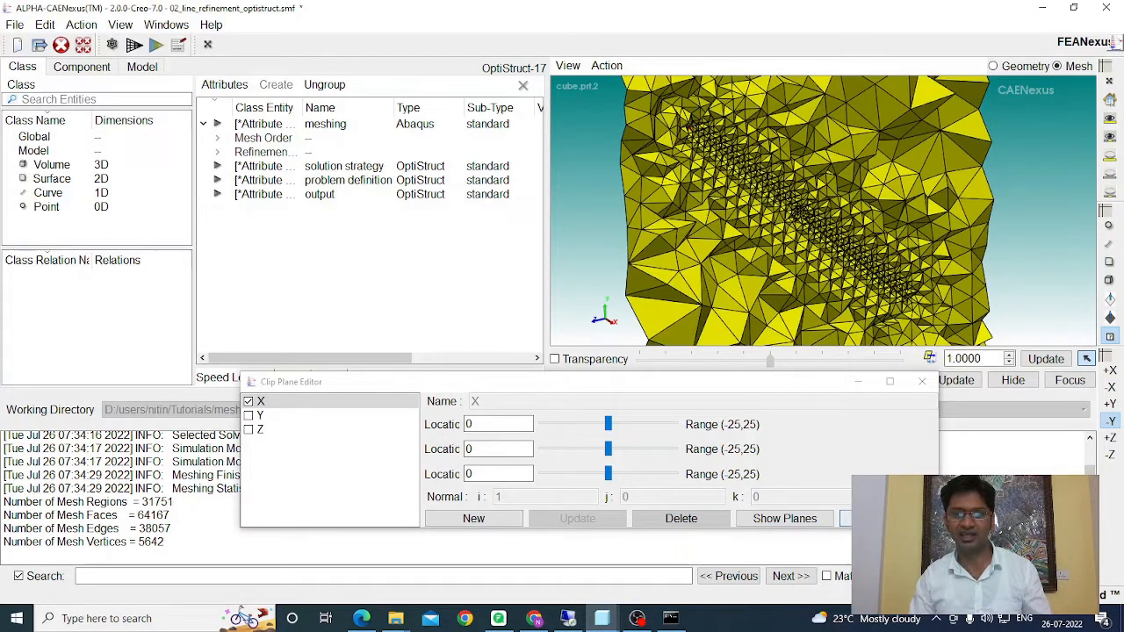
click(885, 518)
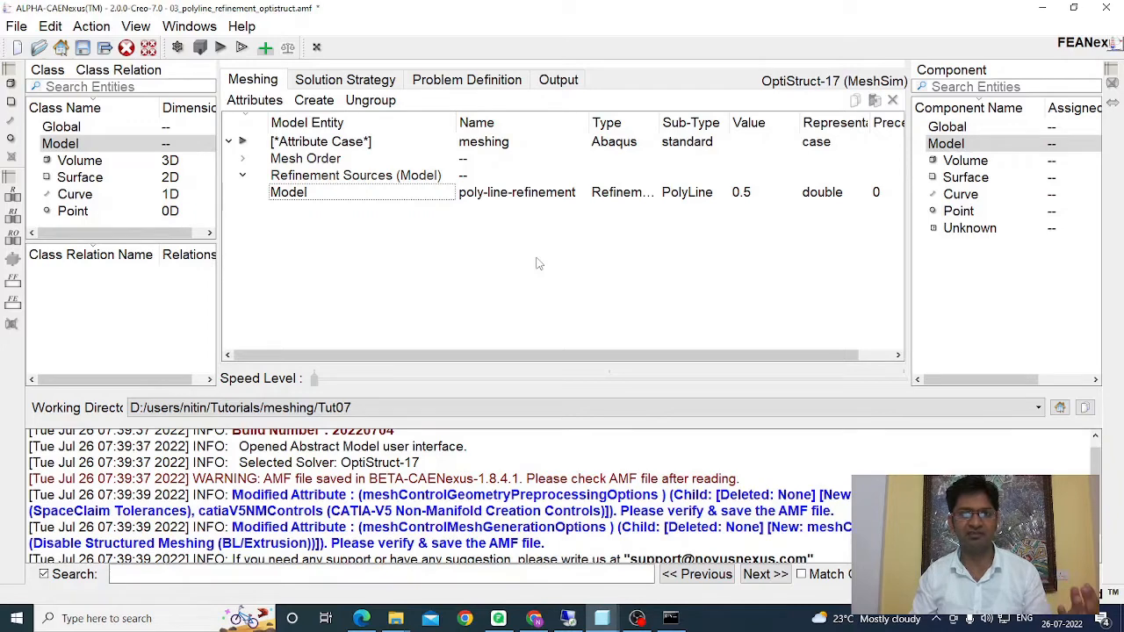
Examine the size, precedence and point coordinates of the poly-line-refinement source in the attribute editor
double_click(471, 193)
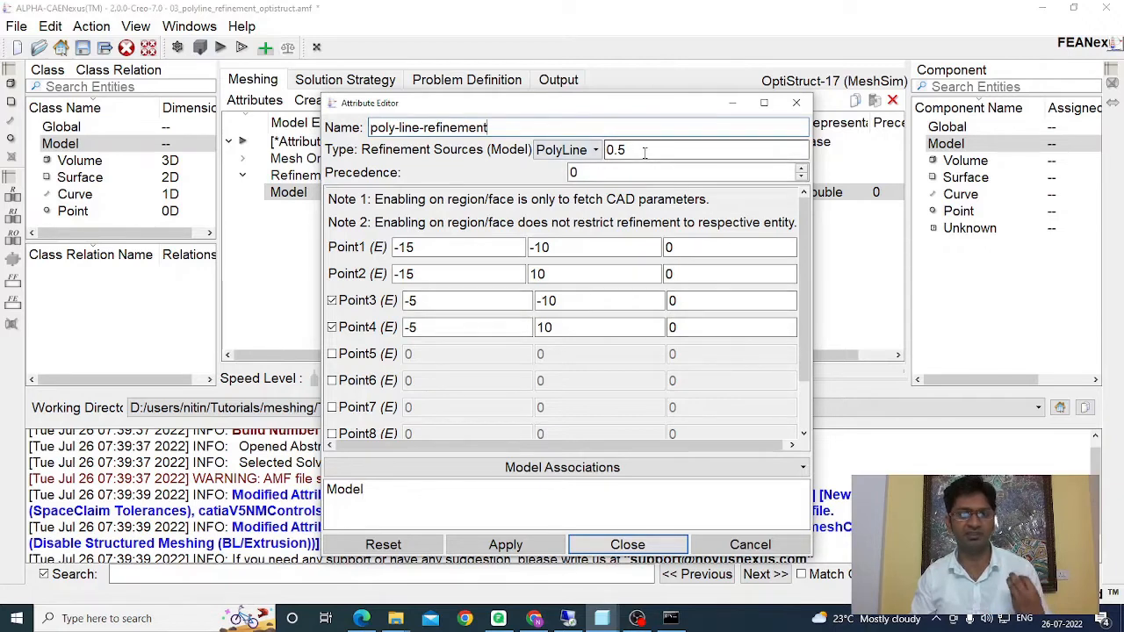
click(623, 546)
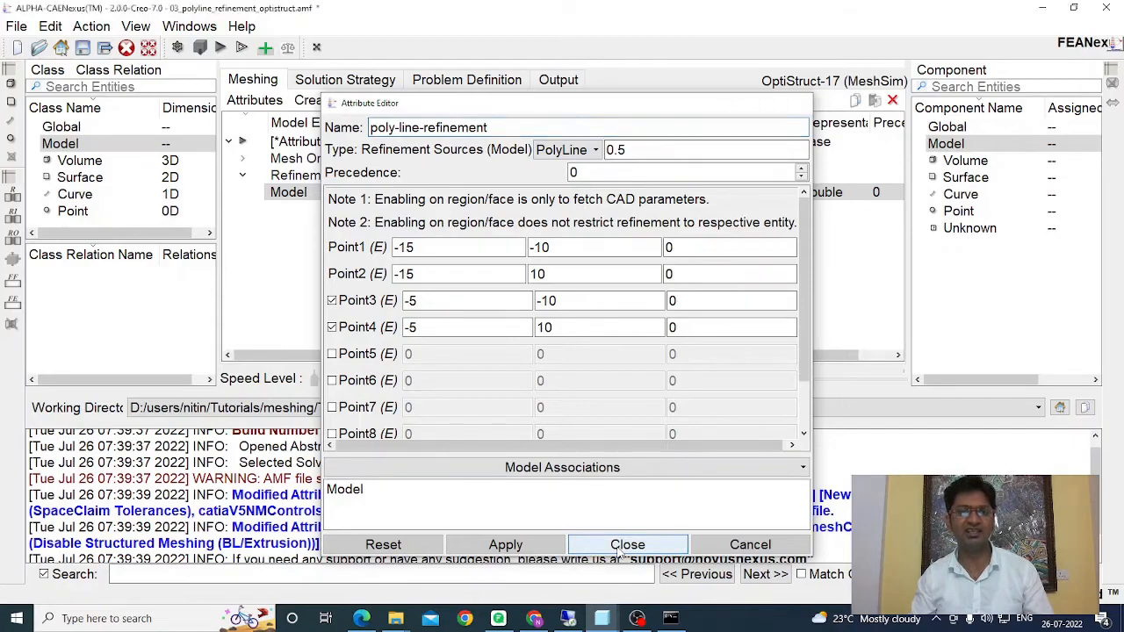
Generate the simulation model for the polyline refinement case and mesh the cube
click(222, 50)
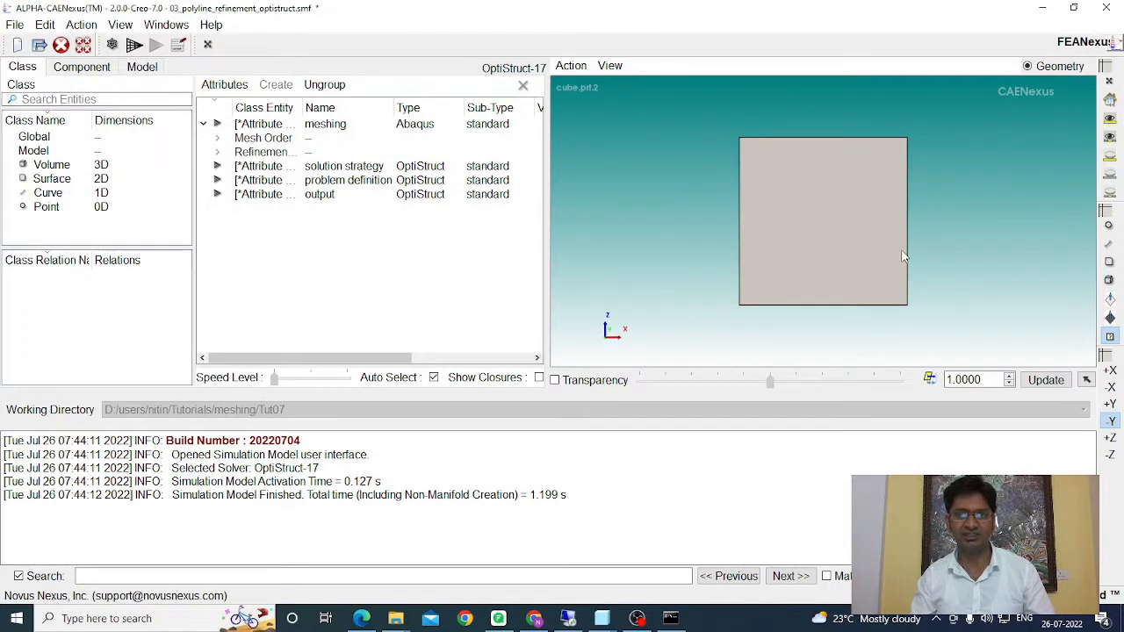
middle_drag(898, 290, 934, 317)
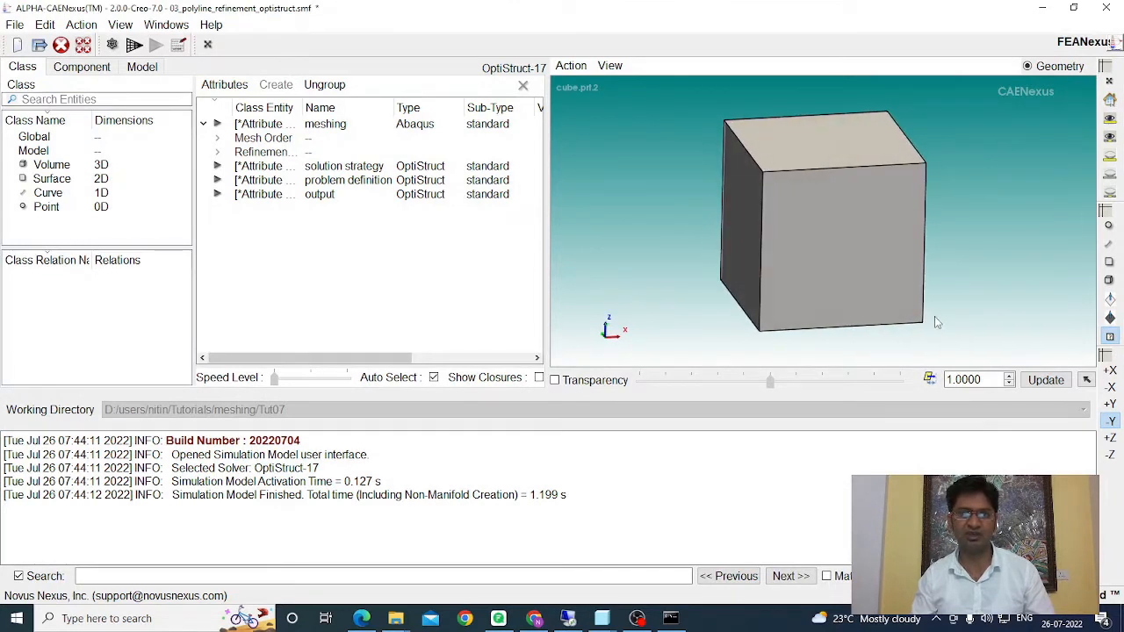
click(134, 45)
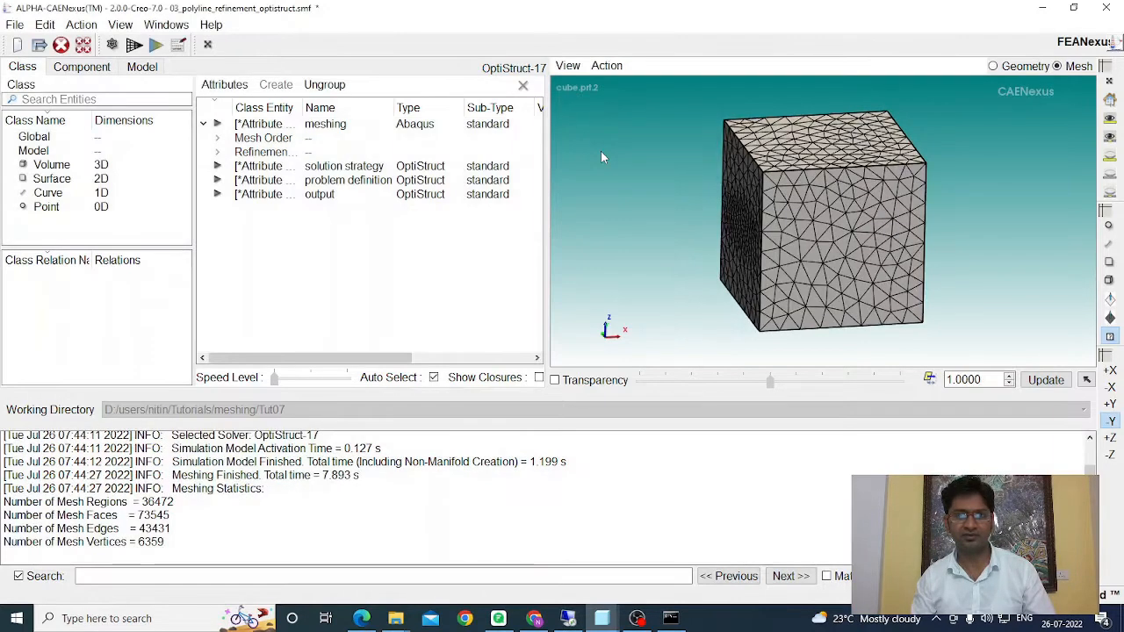
Open the Clip Plane Editor and cut the cube's mesh with the Z clip plane
scroll(943, 263, down, 1)
drag(943, 263, 948, 266)
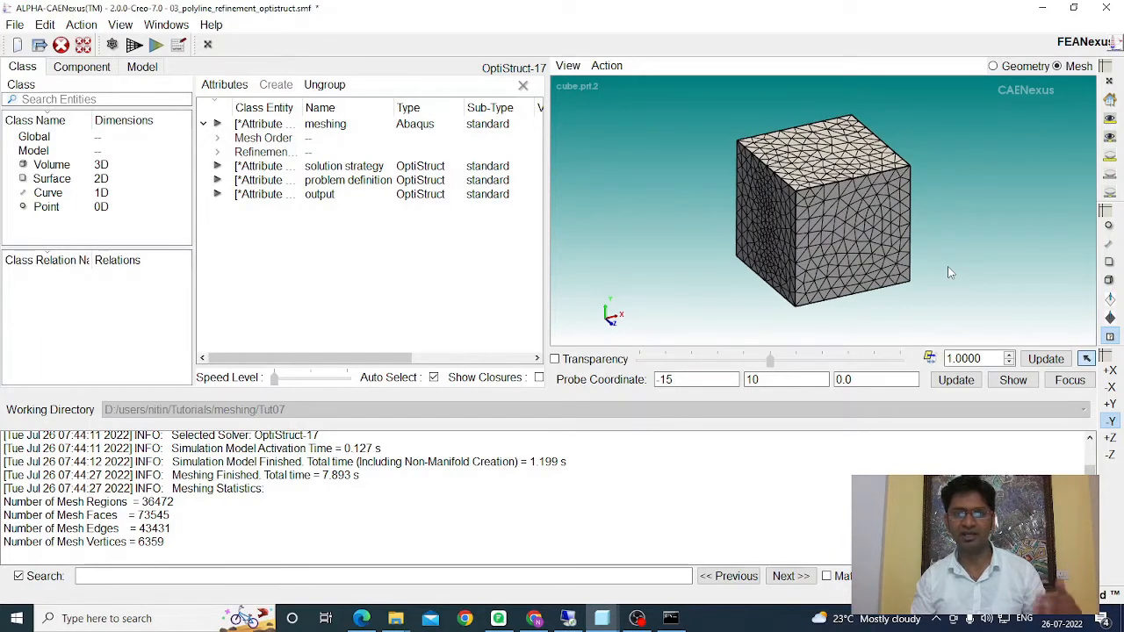
click(603, 66)
mouse_move(625, 98)
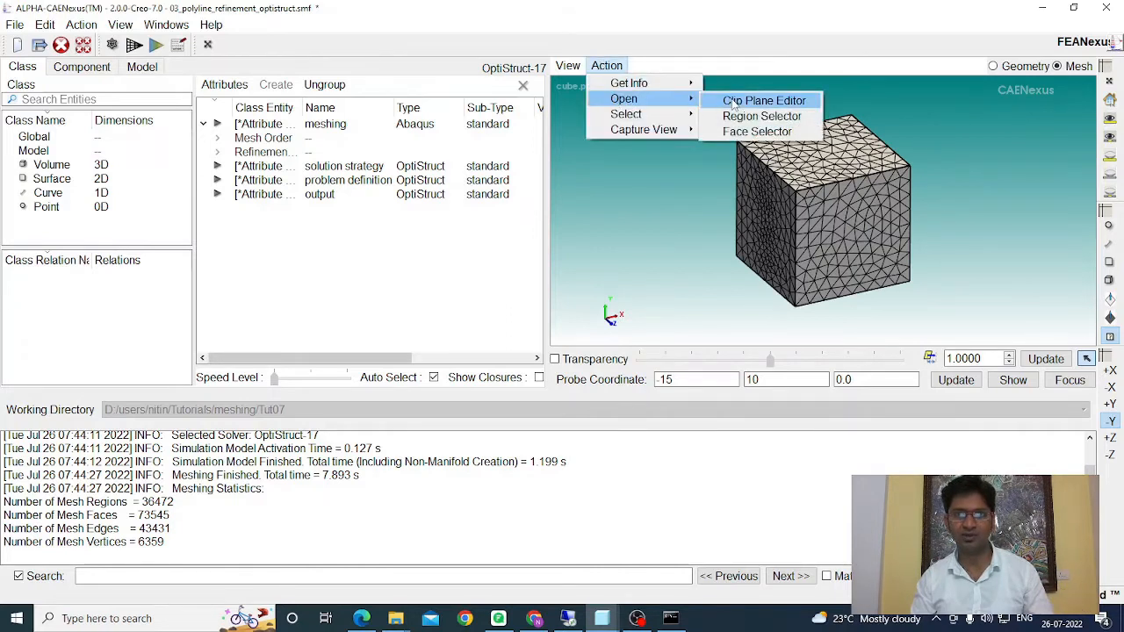
click(734, 101)
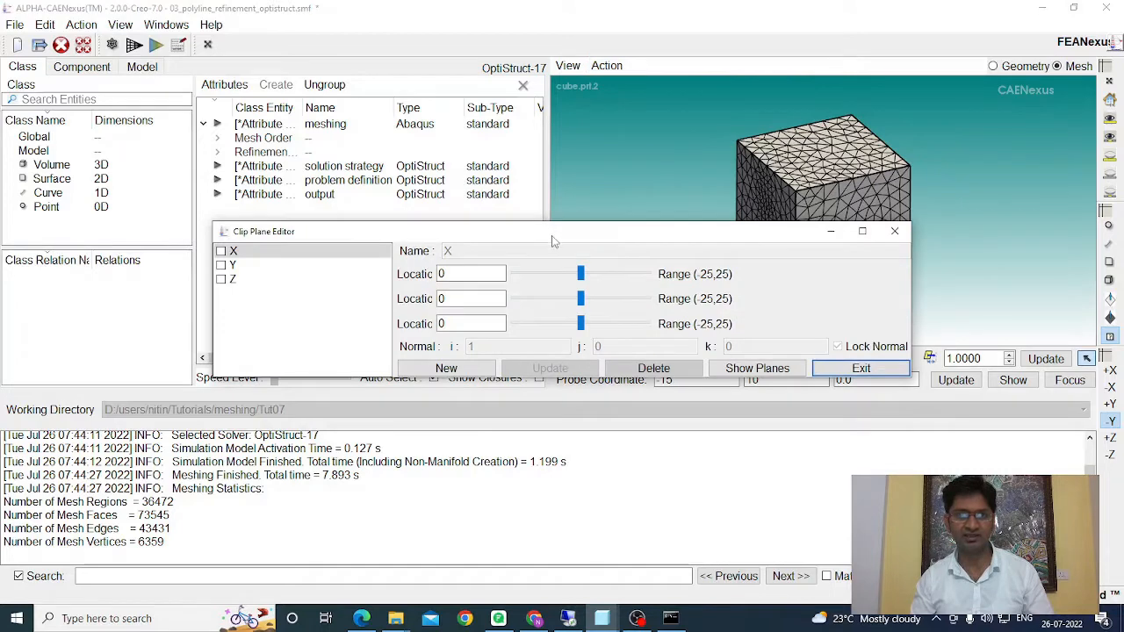
drag(553, 238, 560, 367)
click(223, 406)
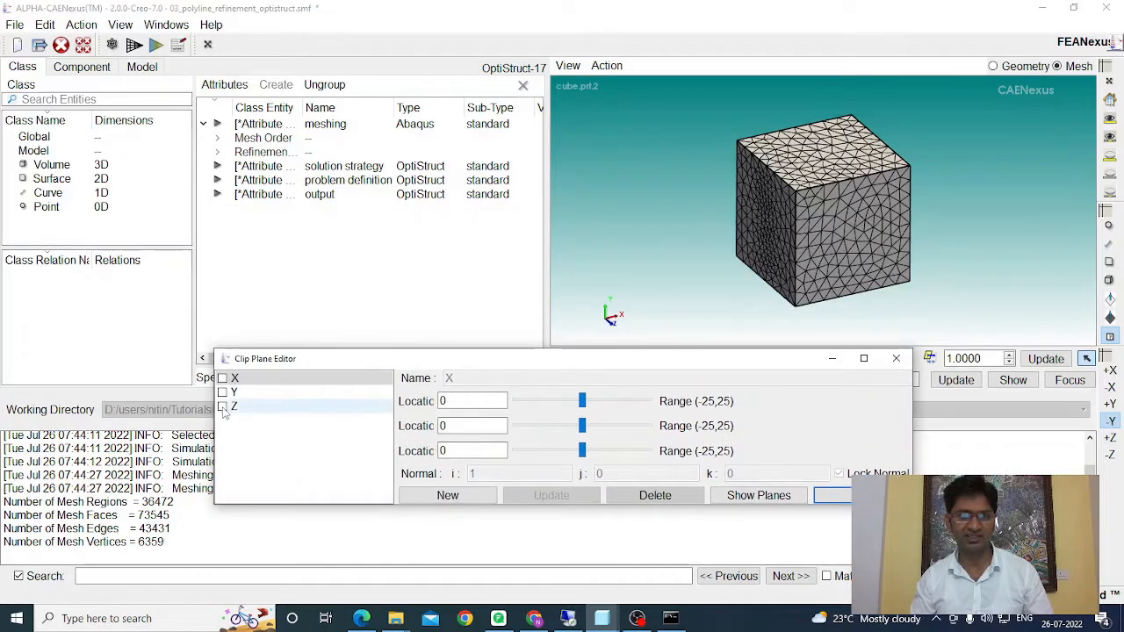
click(542, 496)
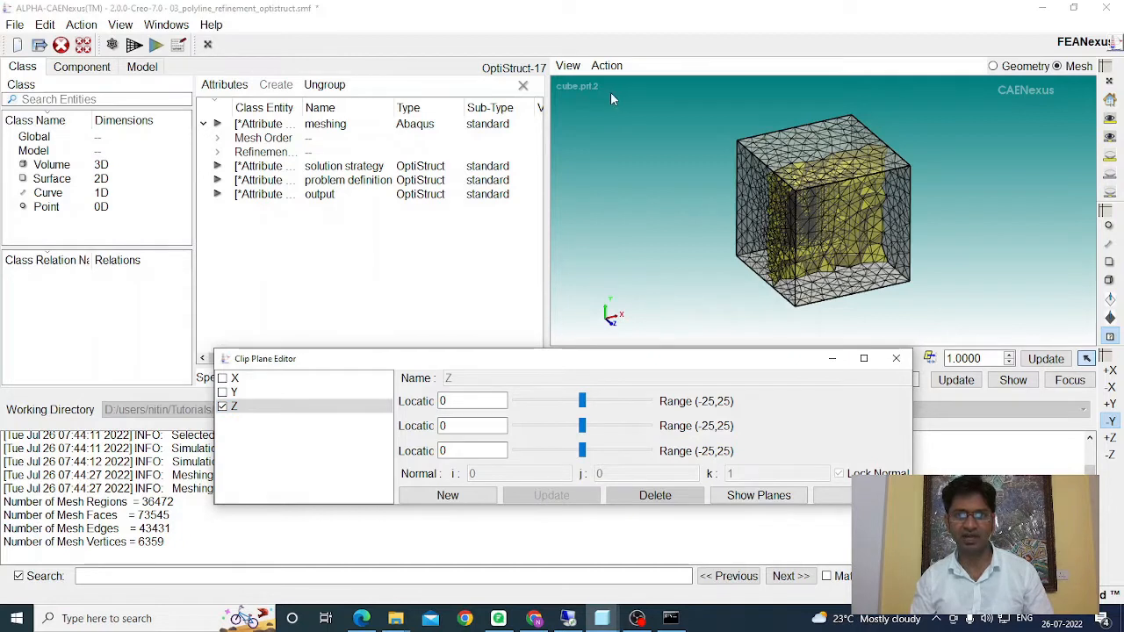
Hide all but the selected Z-clipped section and examine the element refinement along the polyline
click(567, 66)
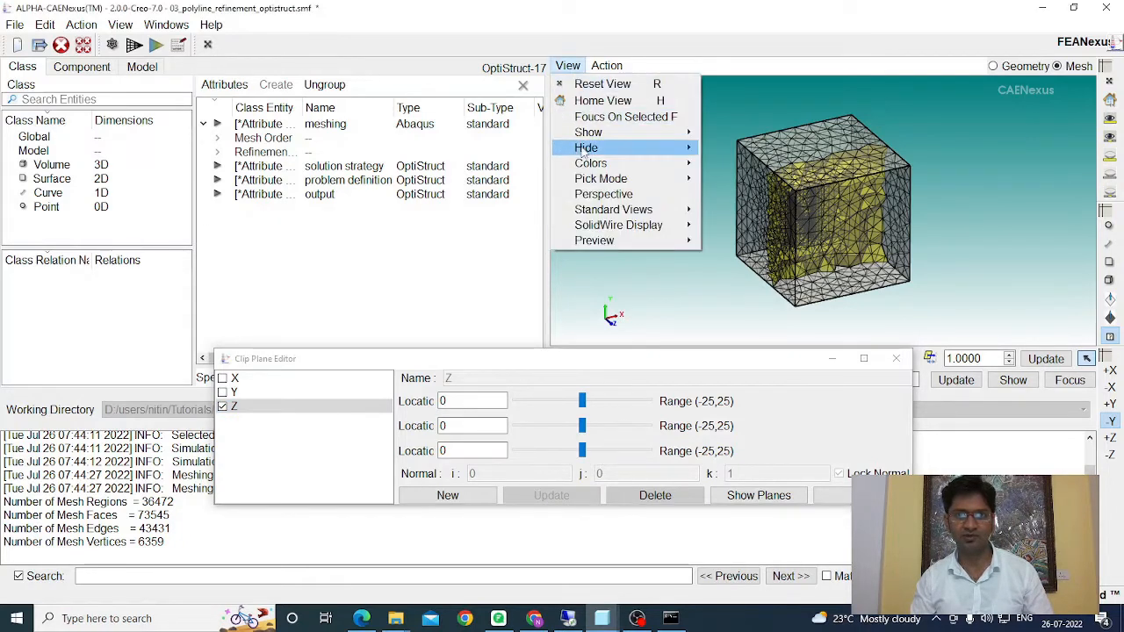
mouse_move(614, 148)
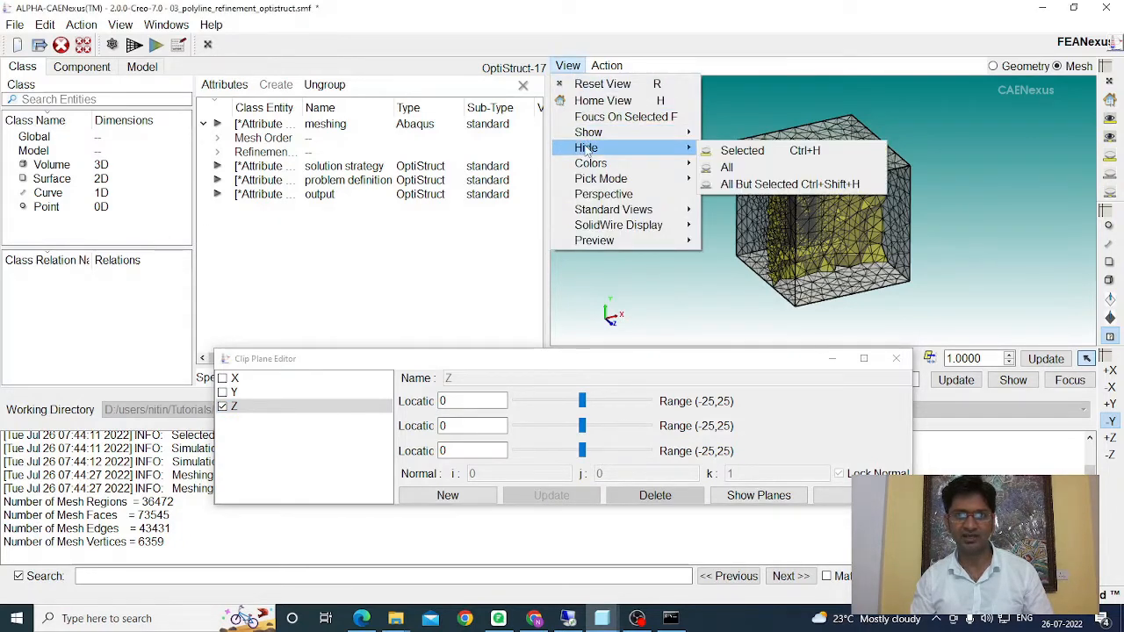
click(725, 185)
scroll(805, 252, up, 5)
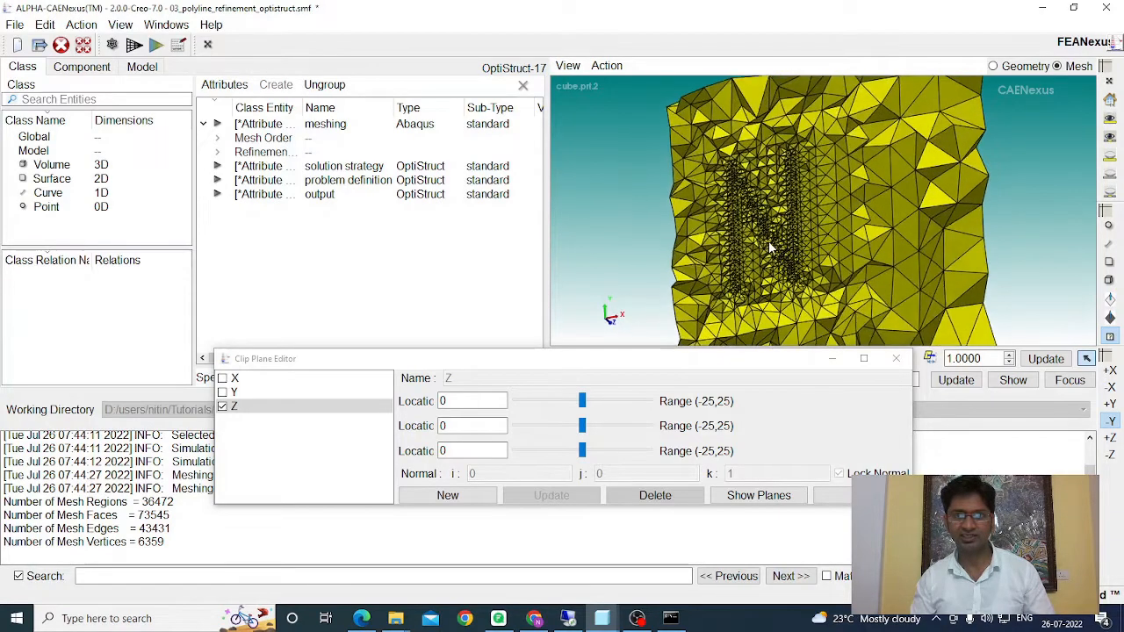
middle_drag(720, 255, 694, 165)
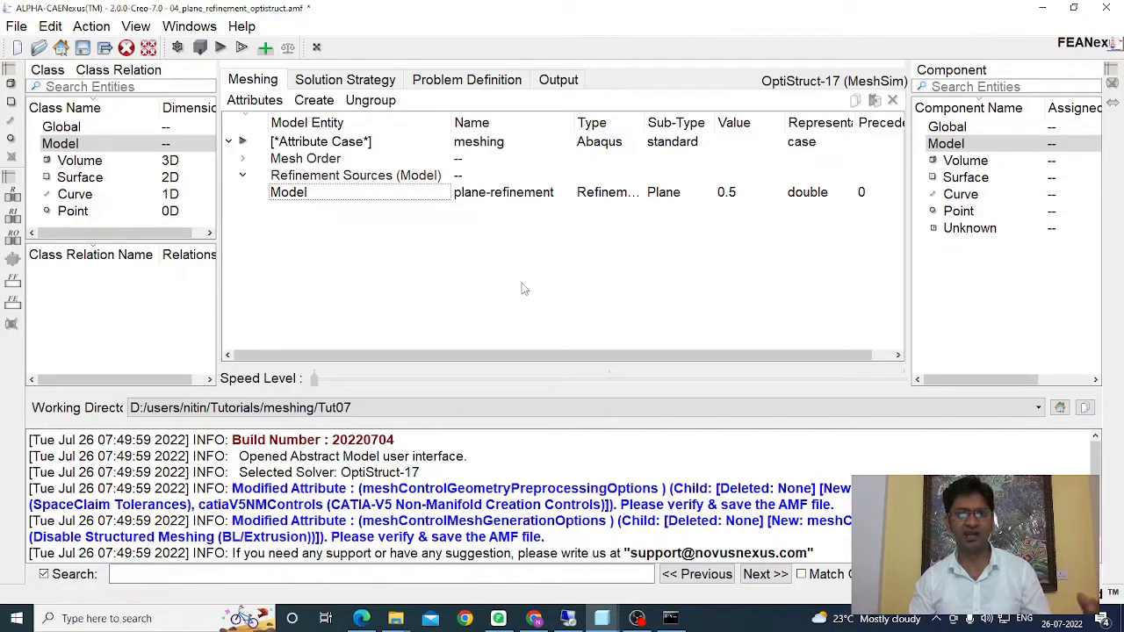
Examine the plane-refinement source's size, precedence, center, width and height in the attribute editor
click(481, 194)
double_click(481, 194)
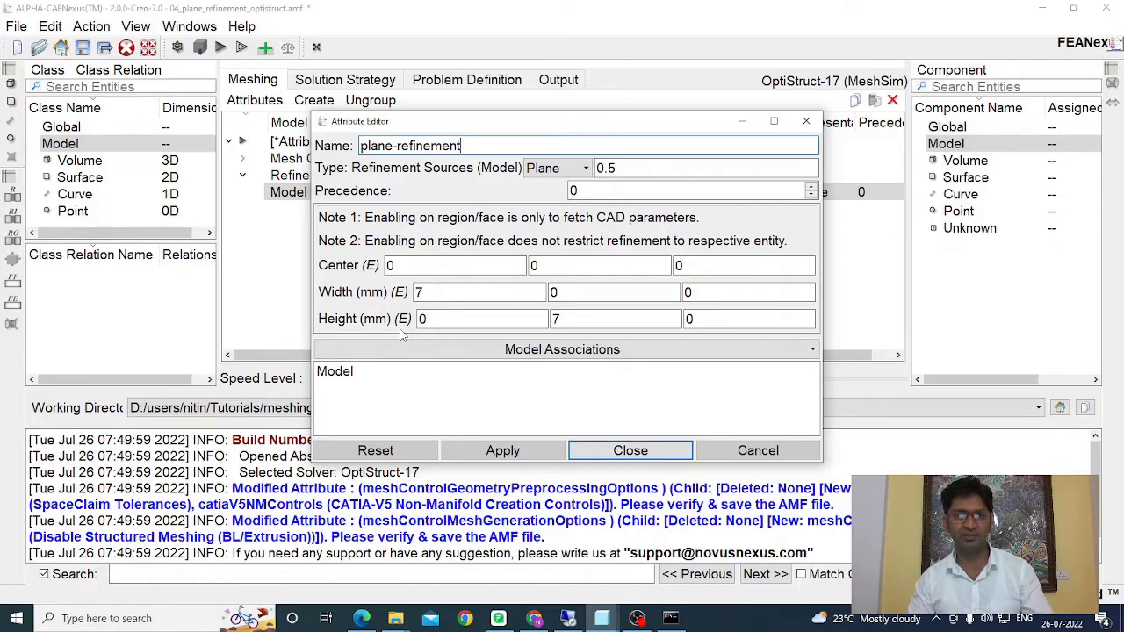
click(631, 450)
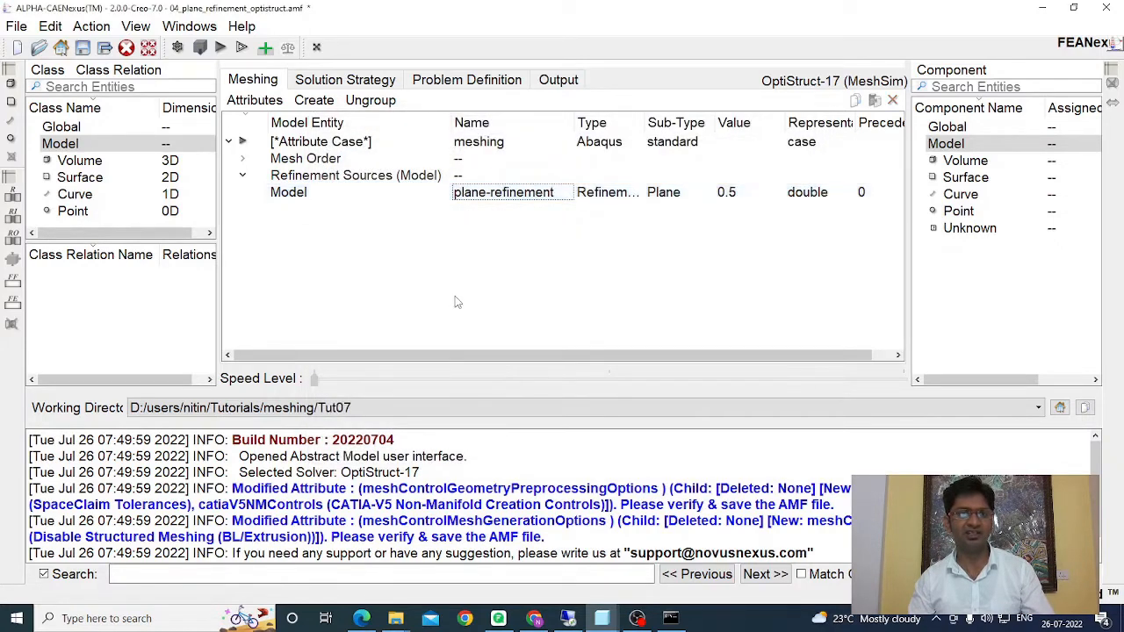
Generate the simulation model for the plane refinement case in a maximized window and mesh the cube
click(221, 47)
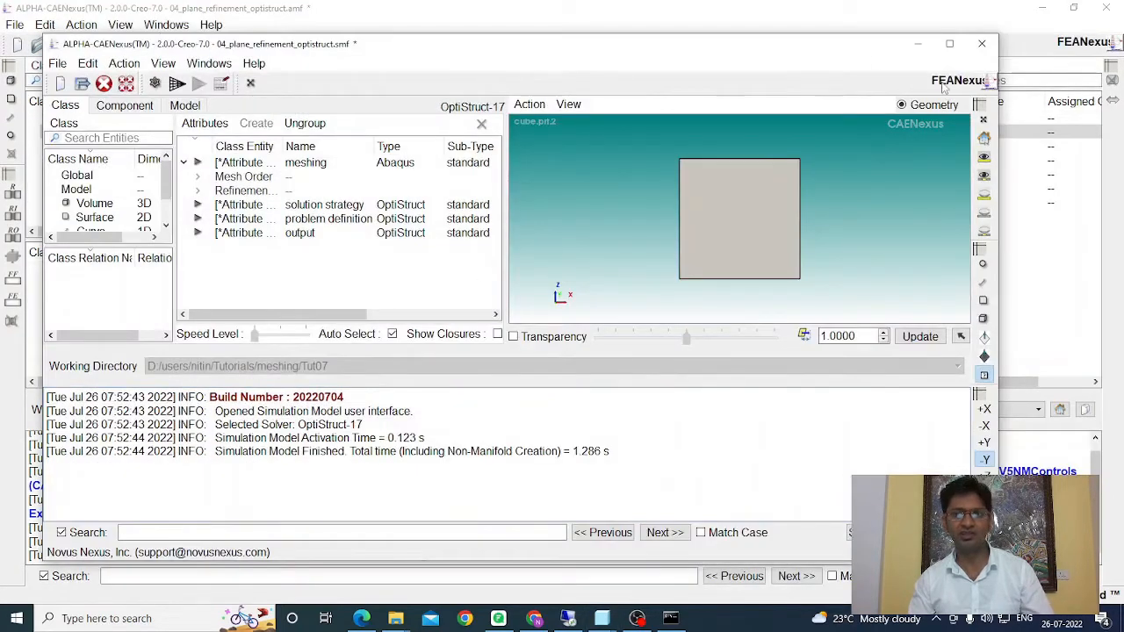
click(949, 43)
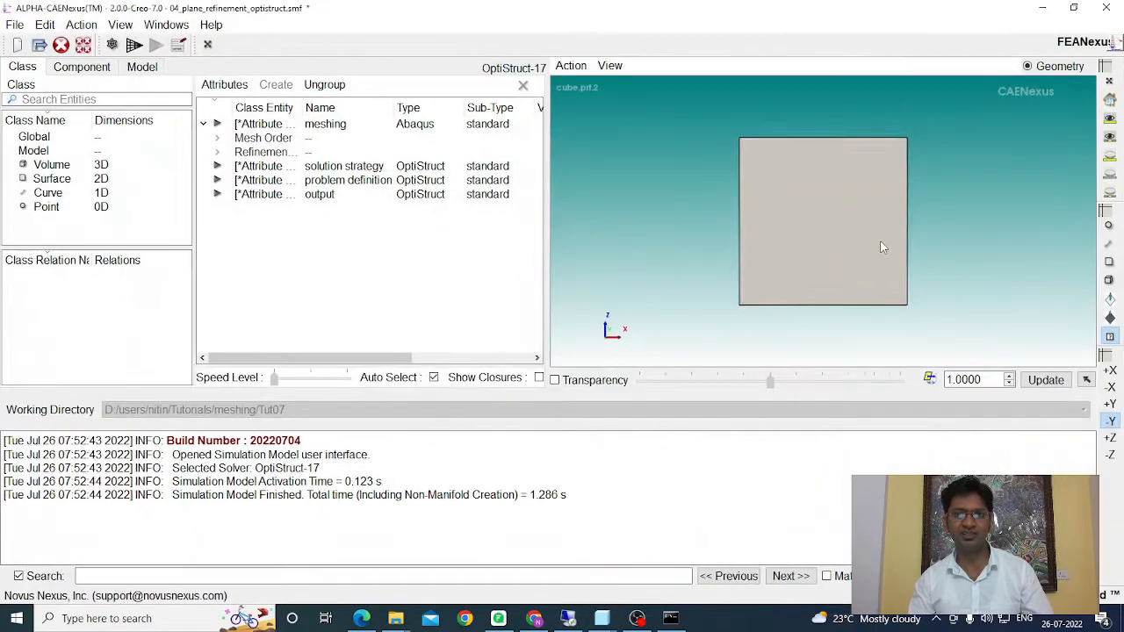
middle_drag(880, 243, 960, 230)
click(134, 44)
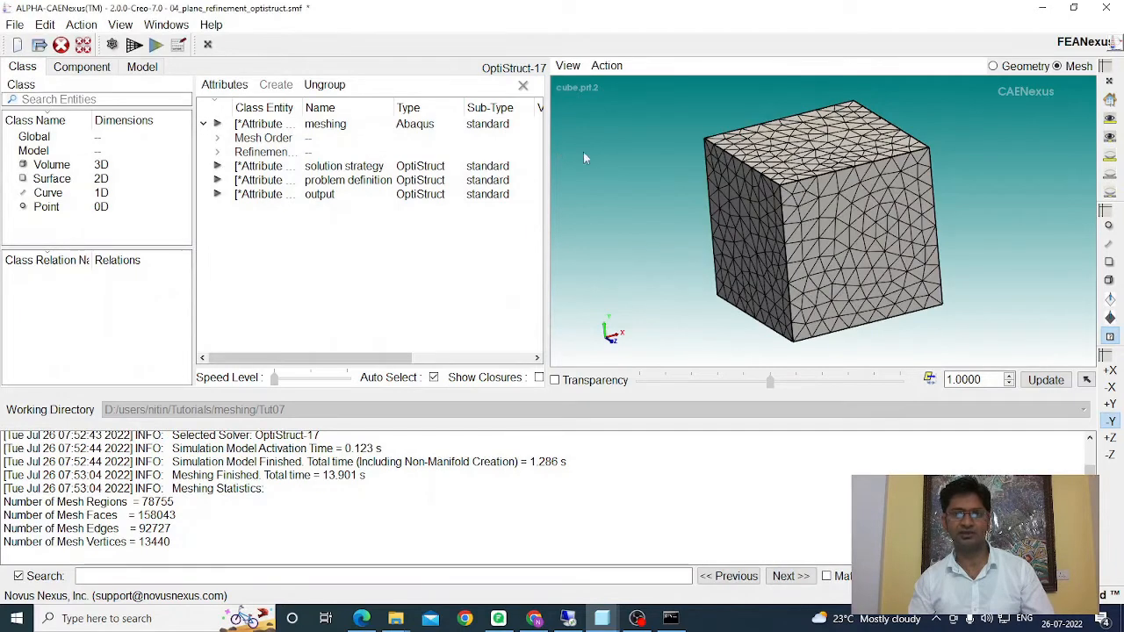
Open the Clip Plane Editor for the plane-refined mesh and cut the cube with the Z clip plane
middle_drag(597, 155, 878, 296)
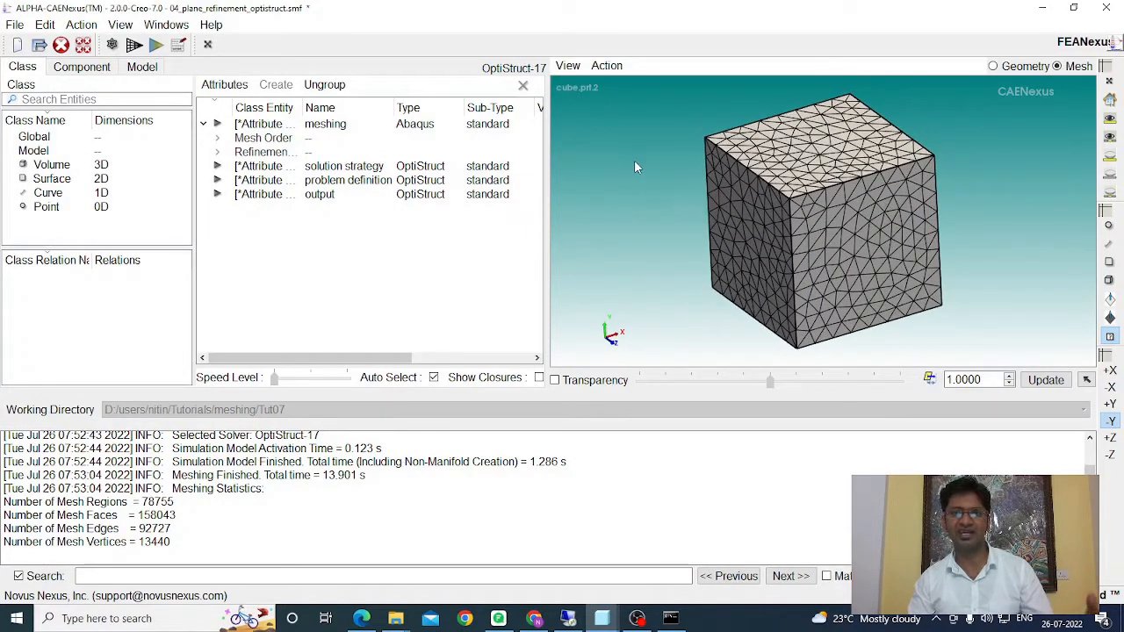
click(607, 67)
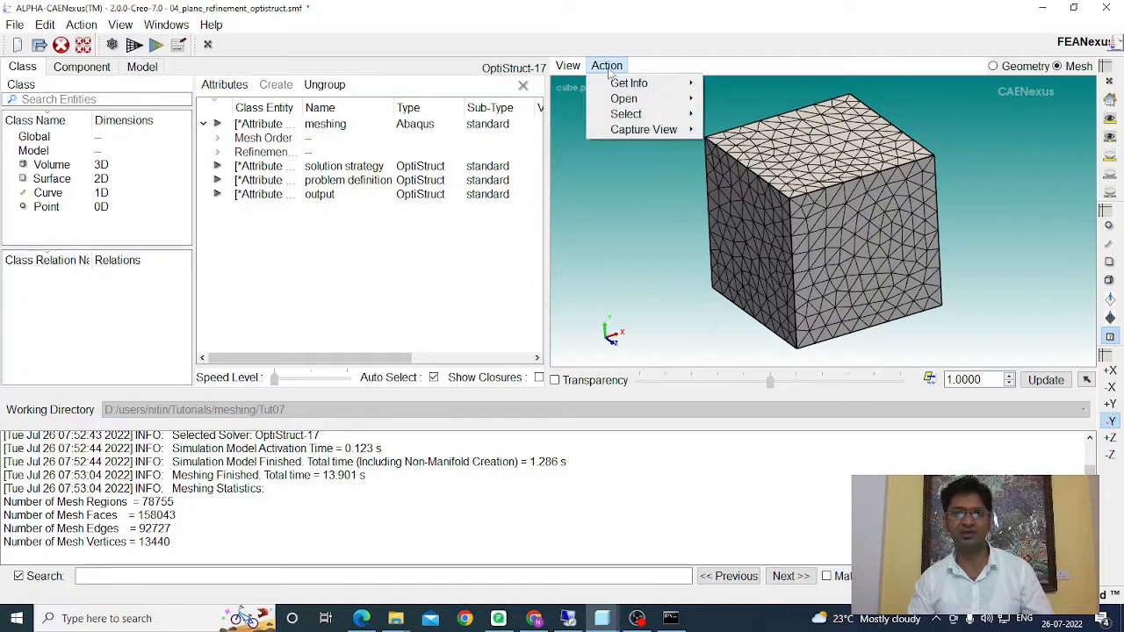
mouse_move(619, 102)
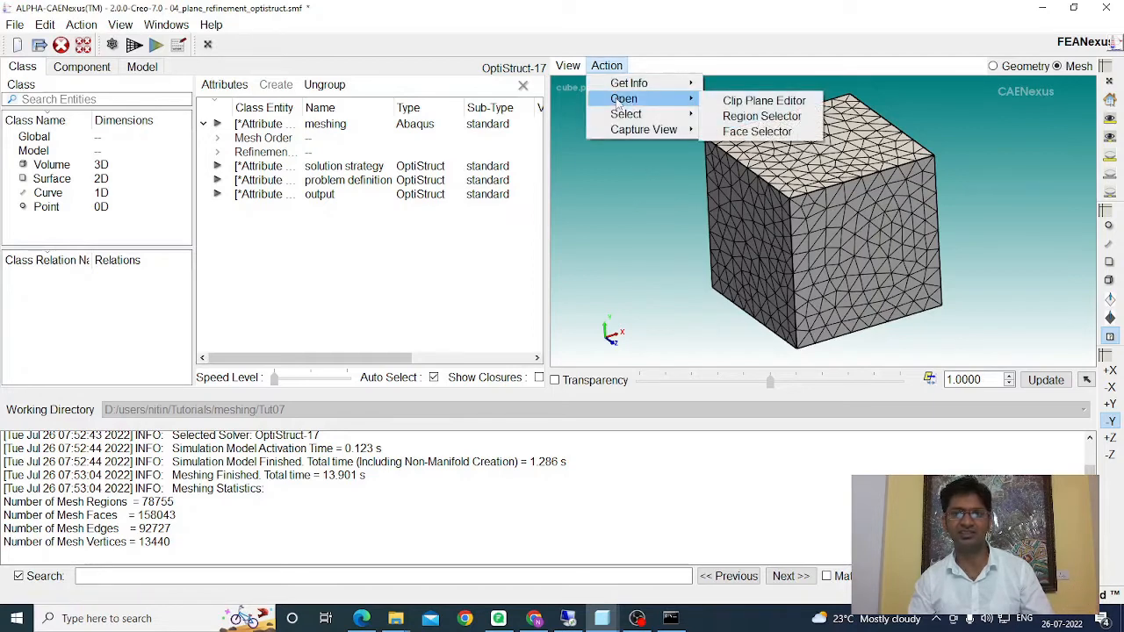
click(744, 105)
drag(487, 232, 493, 389)
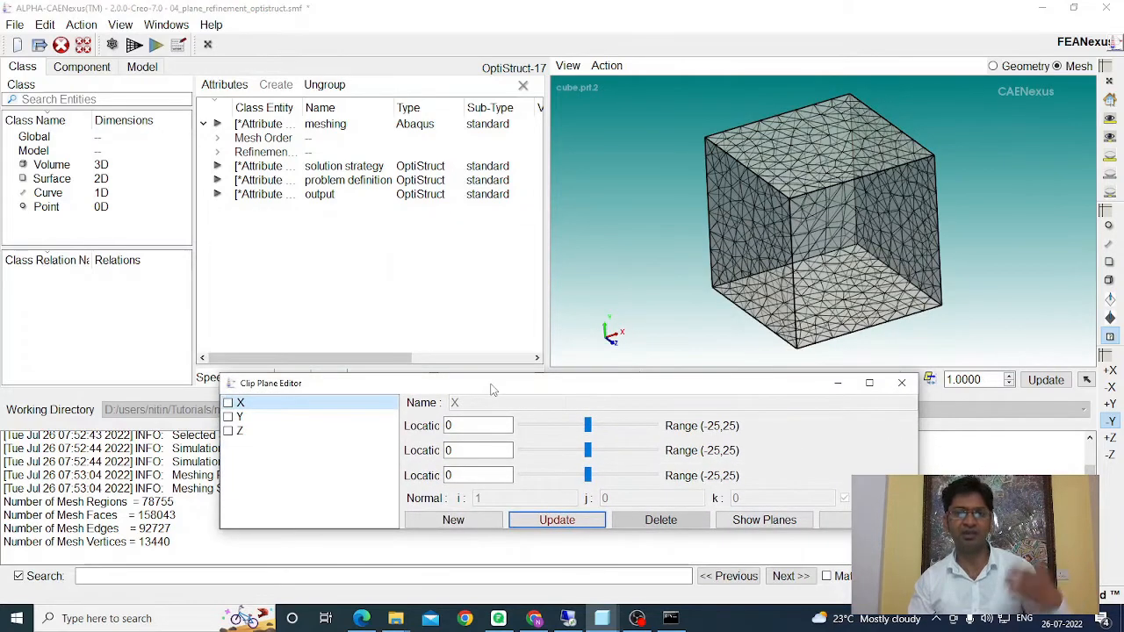
click(227, 431)
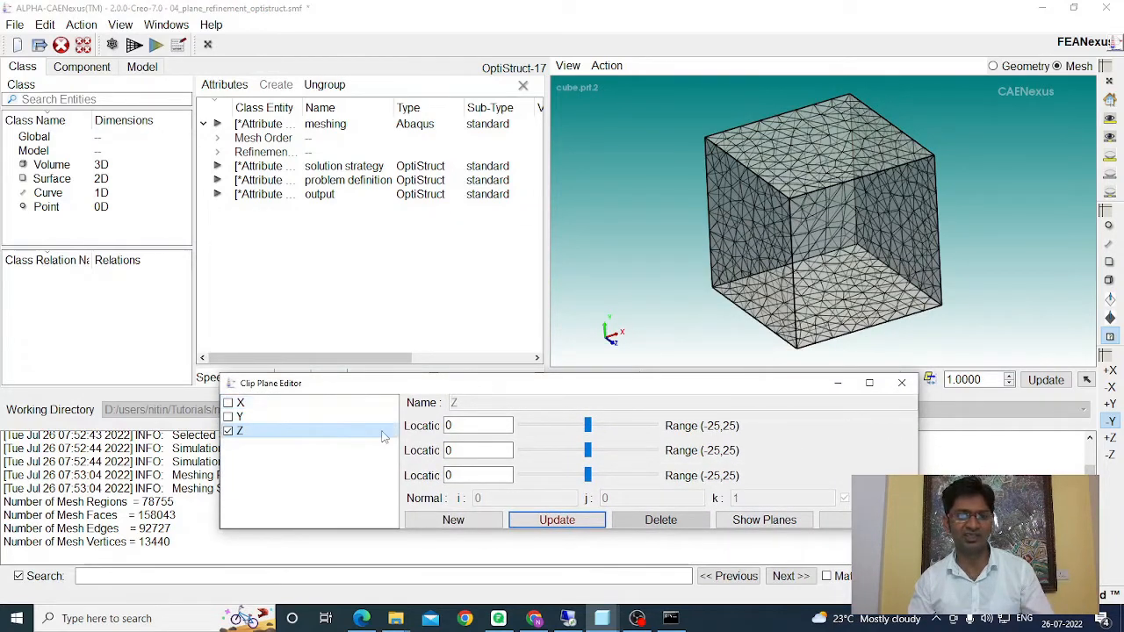
click(538, 521)
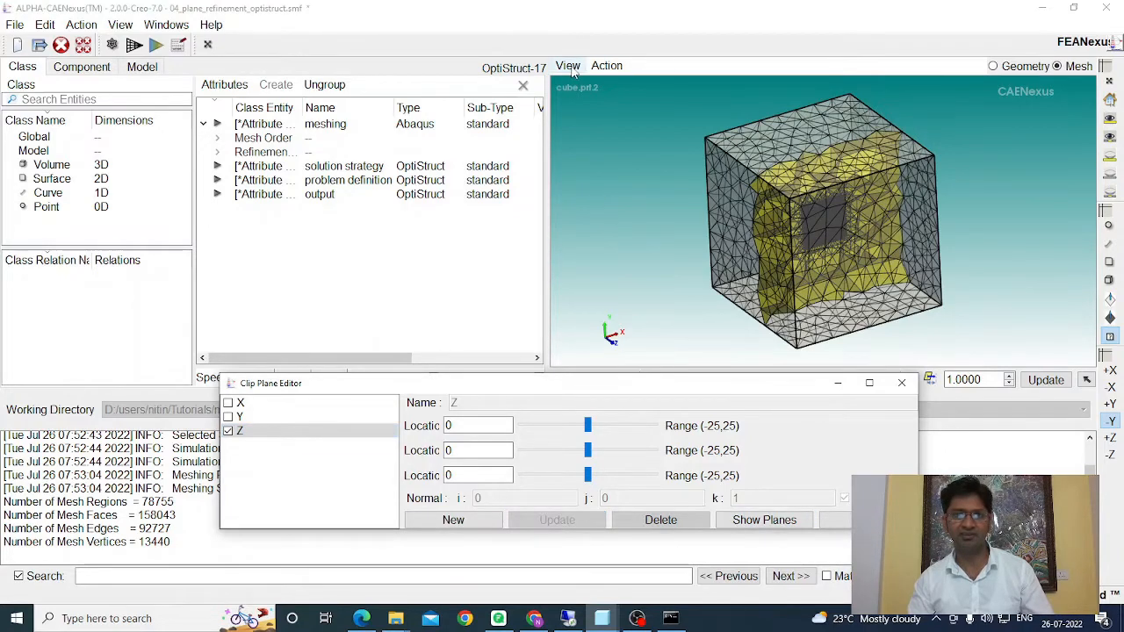
Hide all but the selected Z-clipped section and examine the element refinement on the plane at the cube's center
click(571, 68)
mouse_move(586, 148)
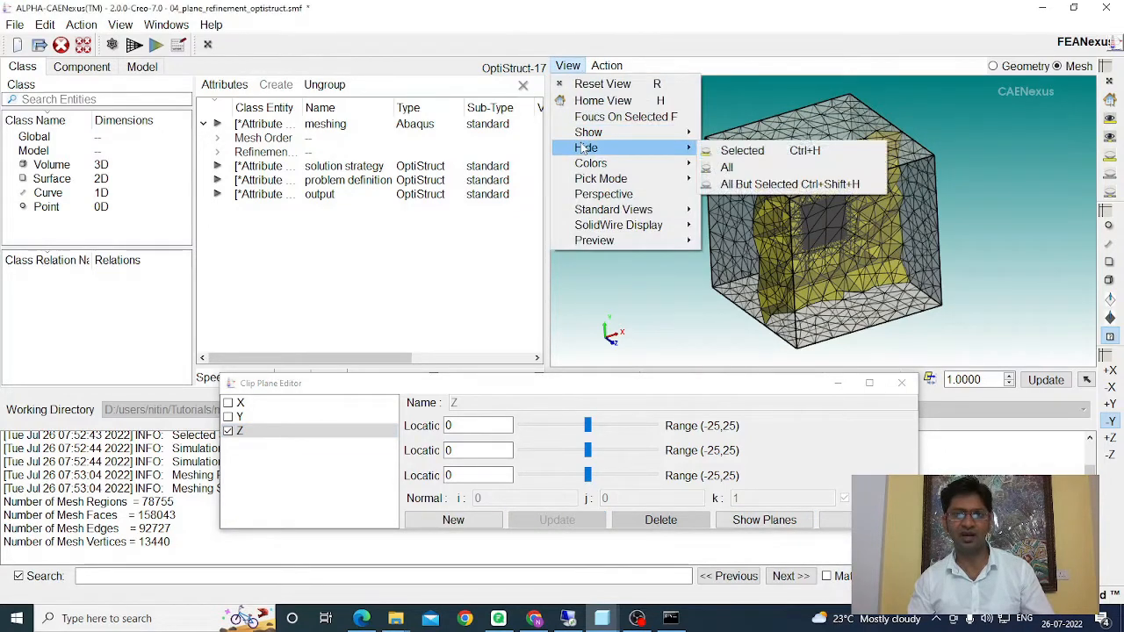
click(747, 184)
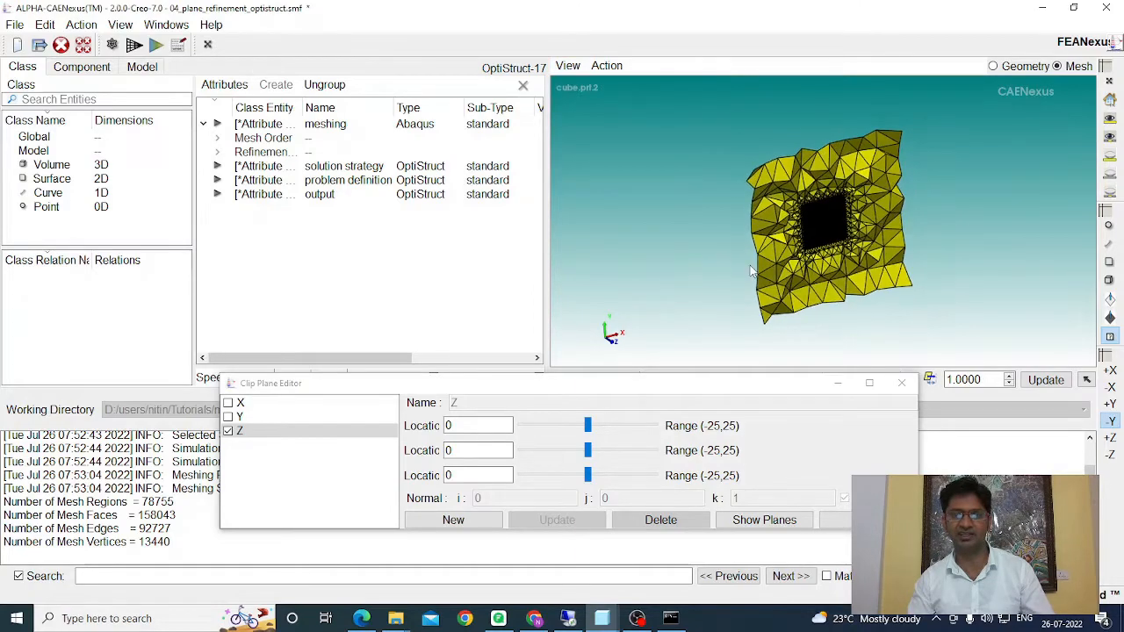
scroll(830, 247, up, 3)
scroll(829, 243, up, 4)
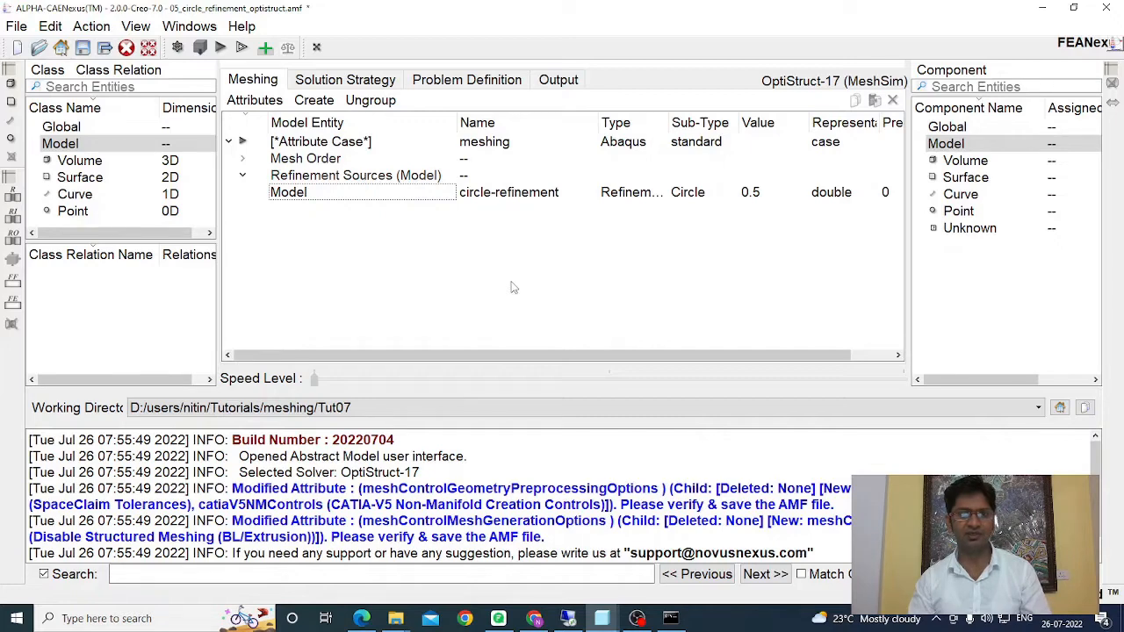
Examine the circle-refinement source's size, precedence, radius, center and normal in the attribute editor
double_click(474, 193)
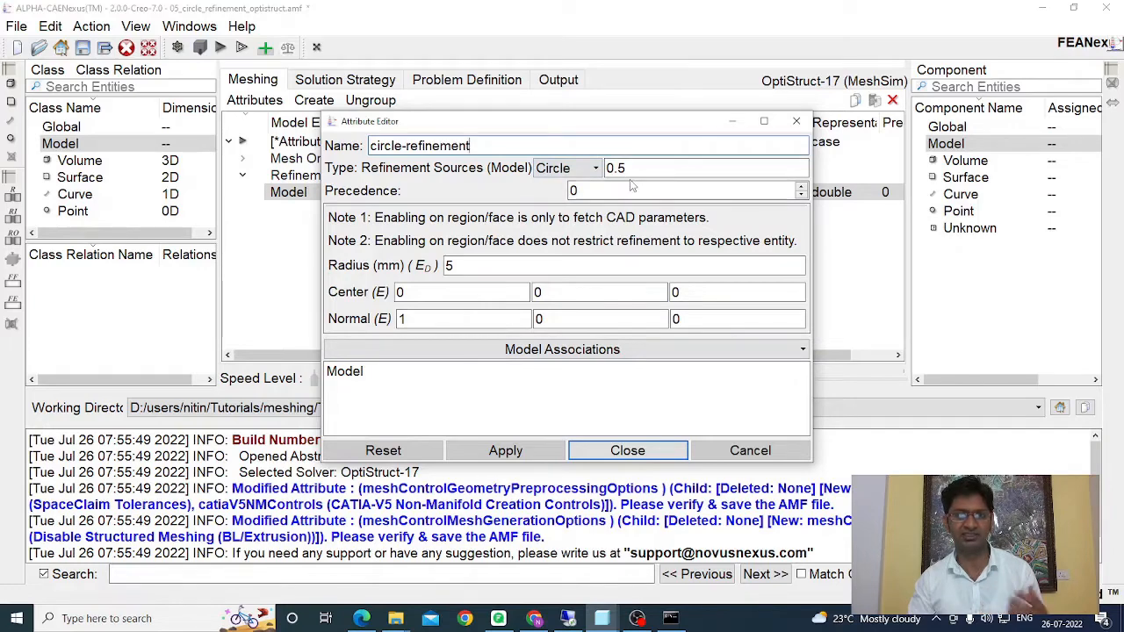
click(625, 451)
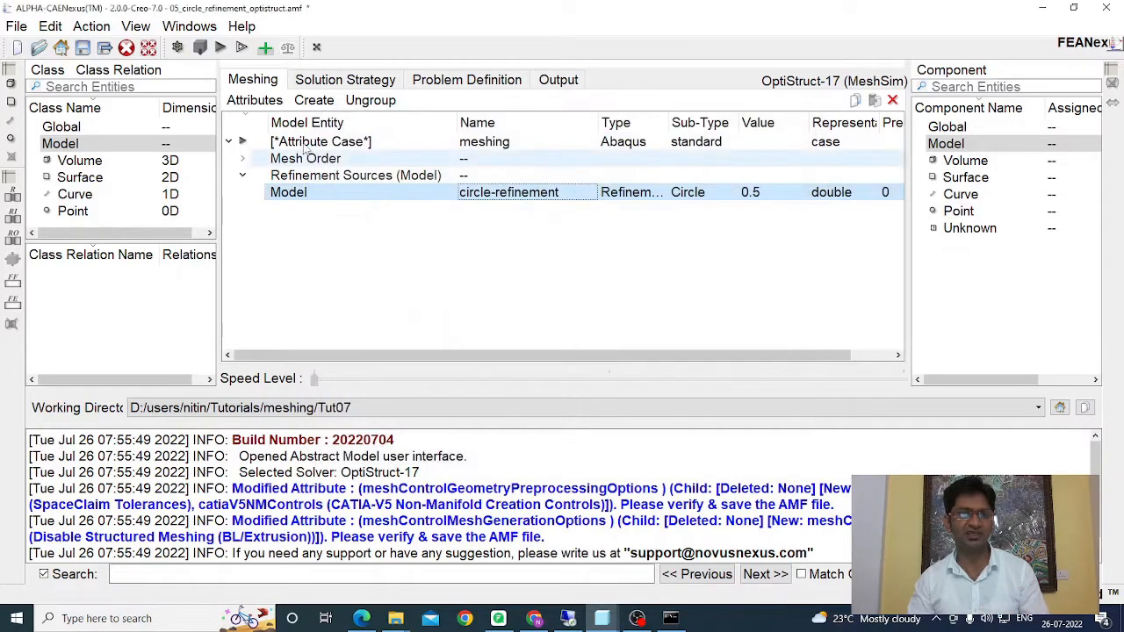
Generate the simulation model for the circle refinement case in a maximized window and mesh the cube
click(226, 51)
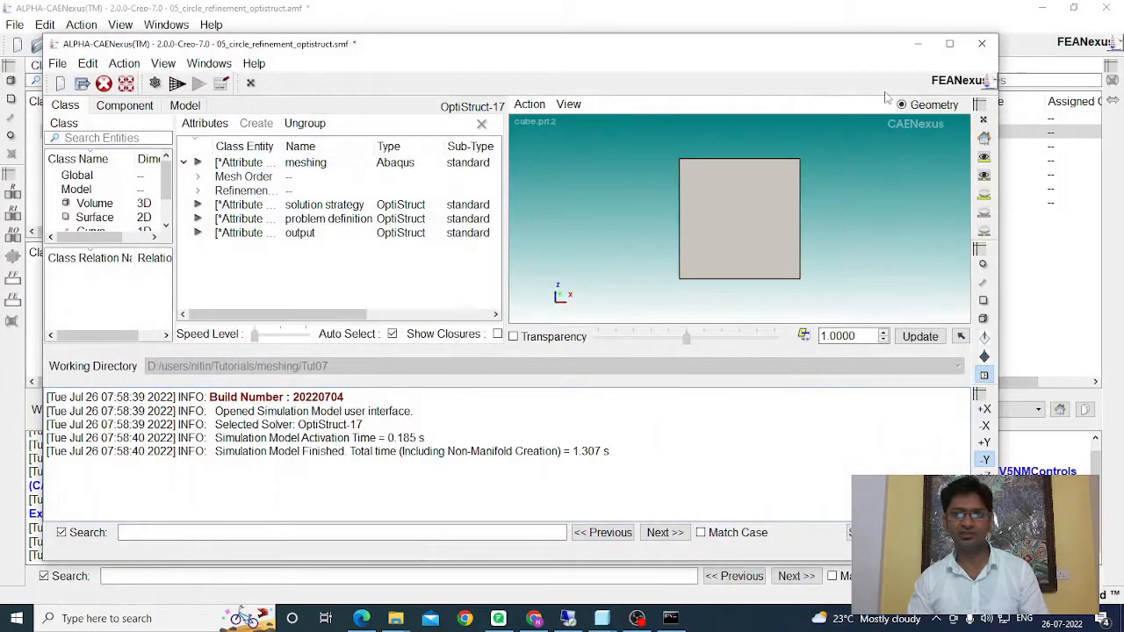
click(949, 43)
middle_drag(888, 242, 954, 319)
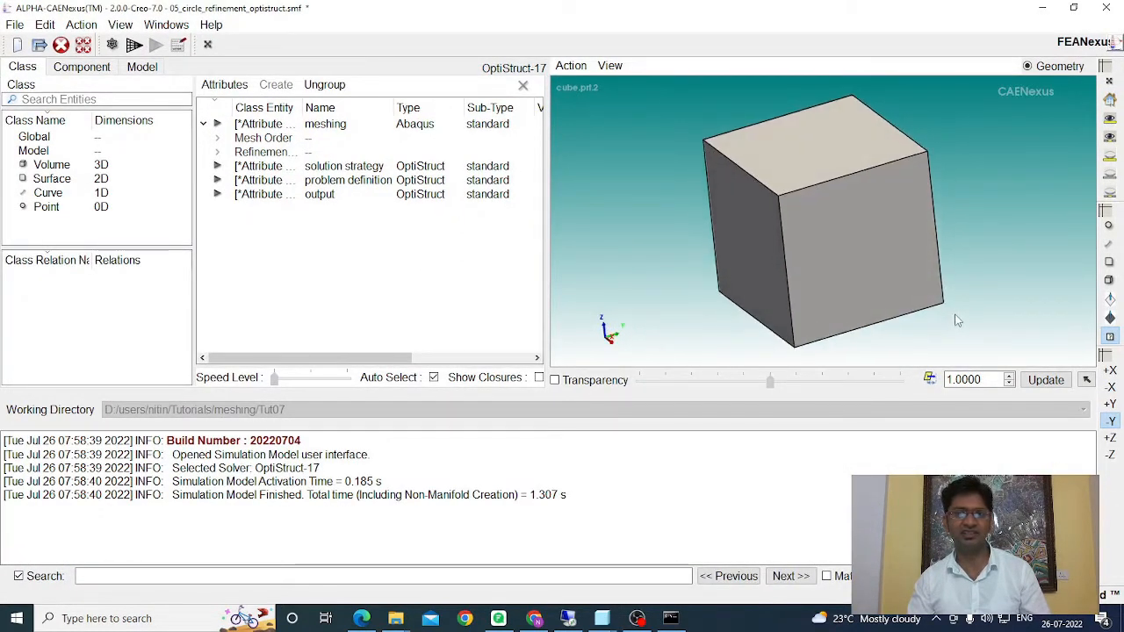
click(134, 45)
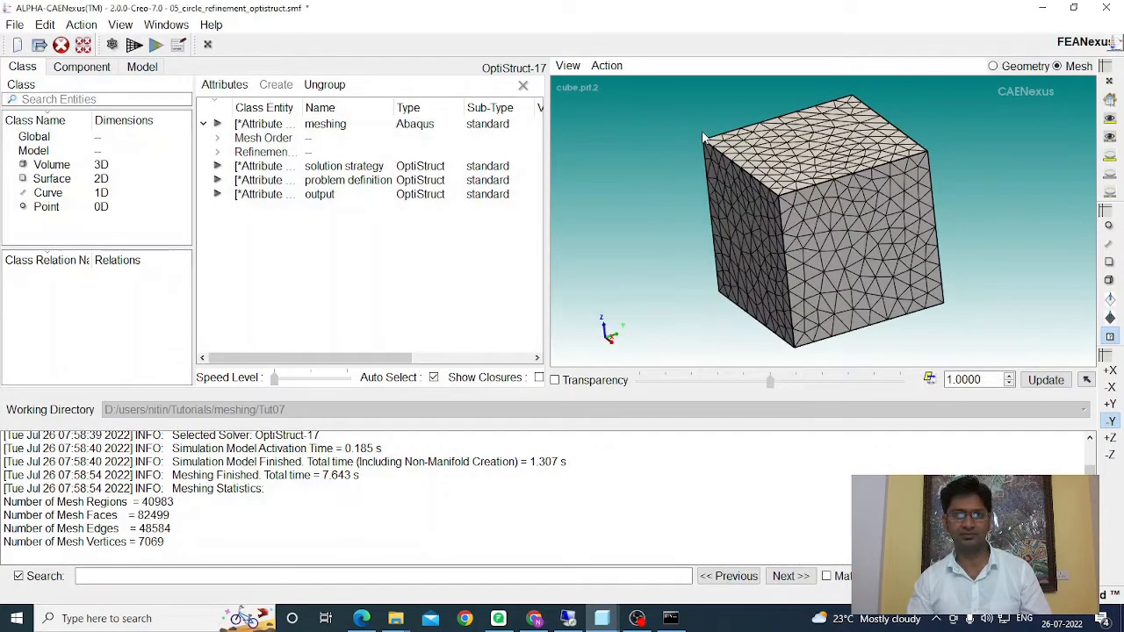
Open the Clip Plane Editor for the circle-refined mesh and cut the cube with the X clip plane
middle_drag(689, 152, 711, 152)
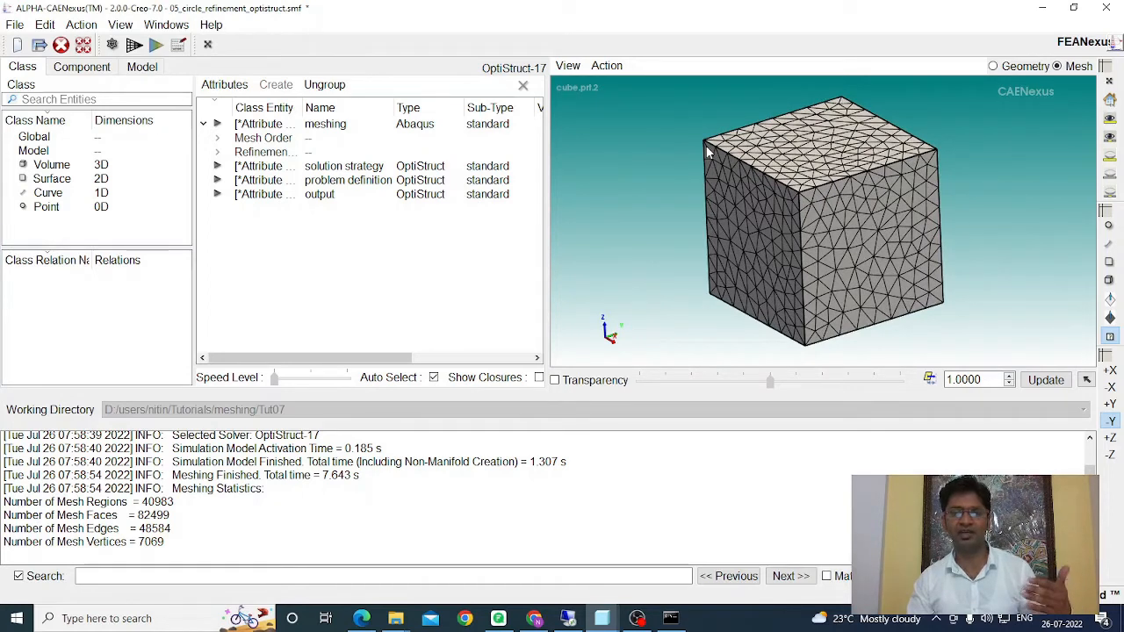
click(607, 67)
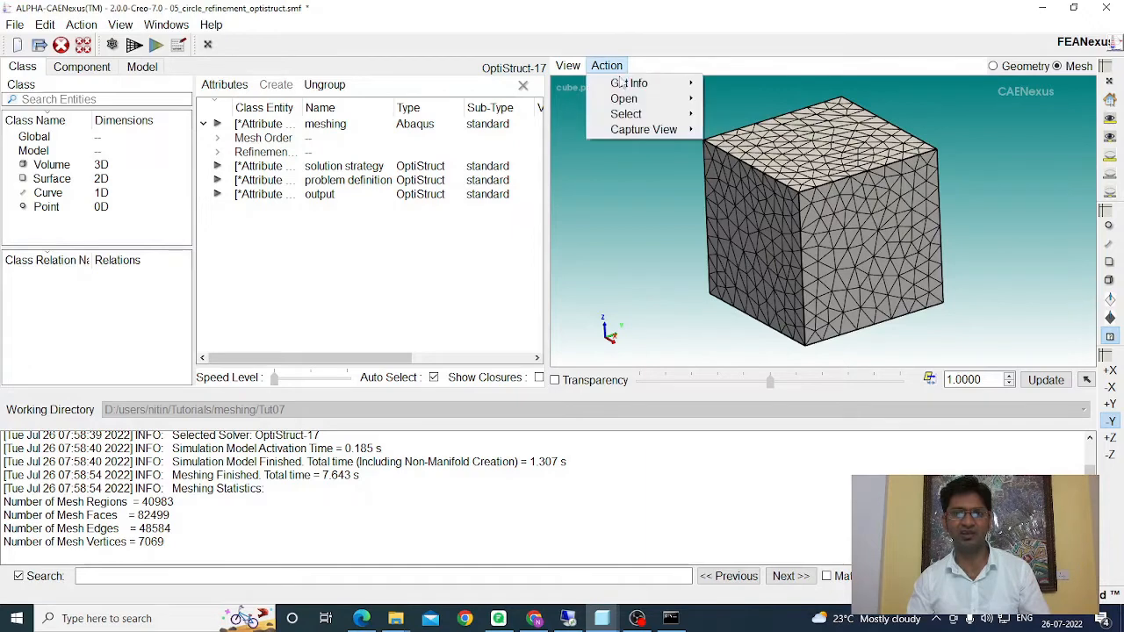
mouse_move(625, 98)
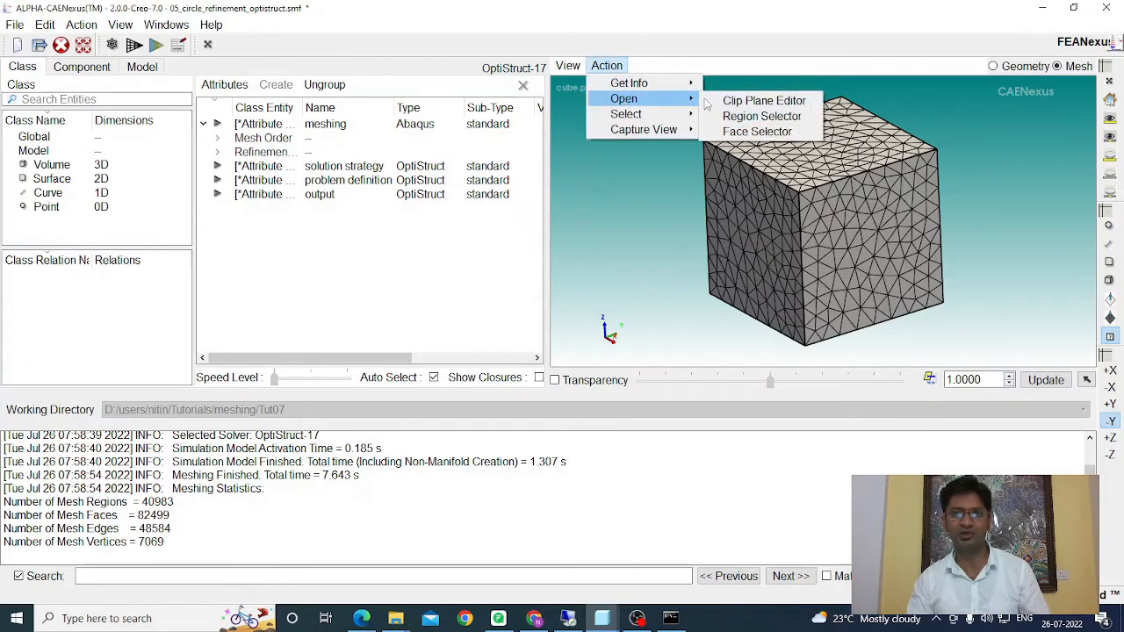
click(751, 102)
drag(342, 234, 338, 367)
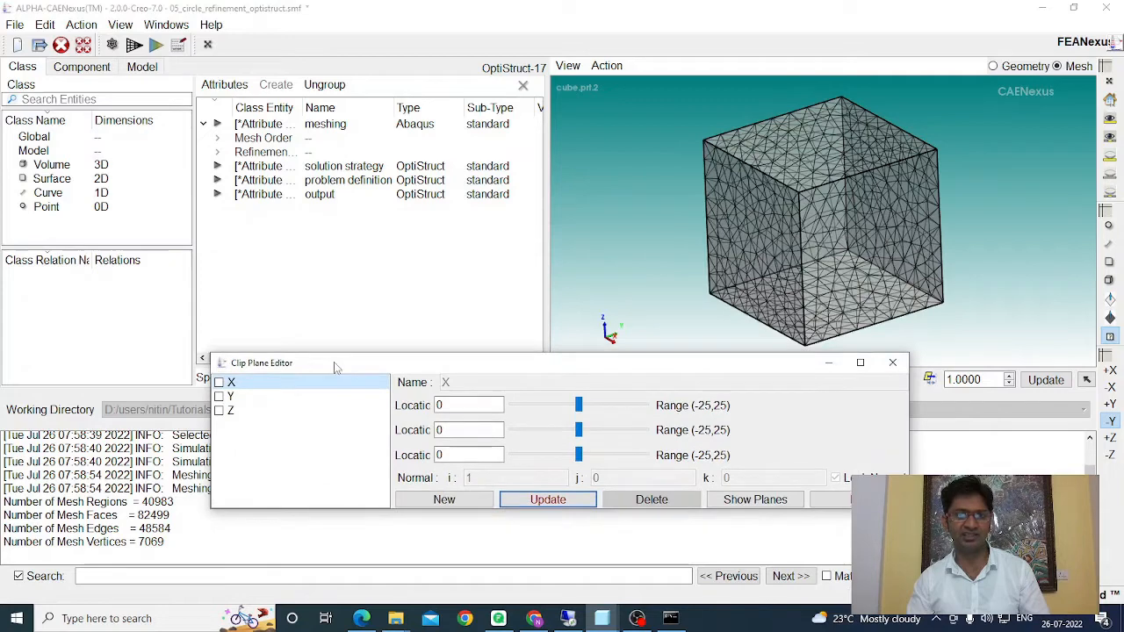
click(218, 382)
click(503, 495)
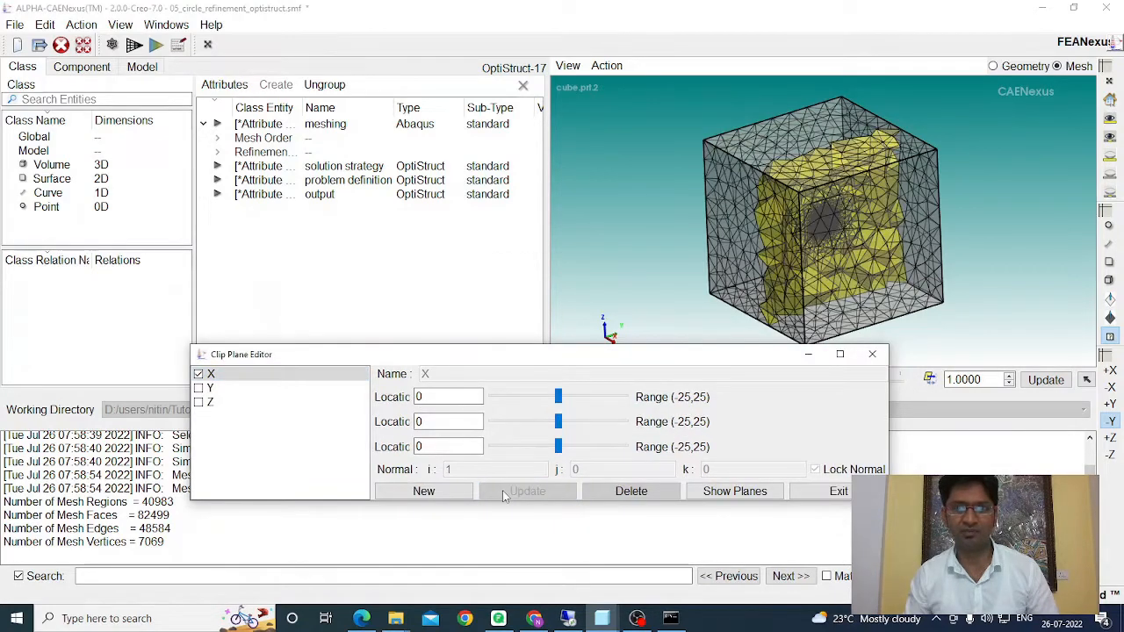
Hide all but the selected X-clipped section and examine the element refinement inside the circle
click(567, 66)
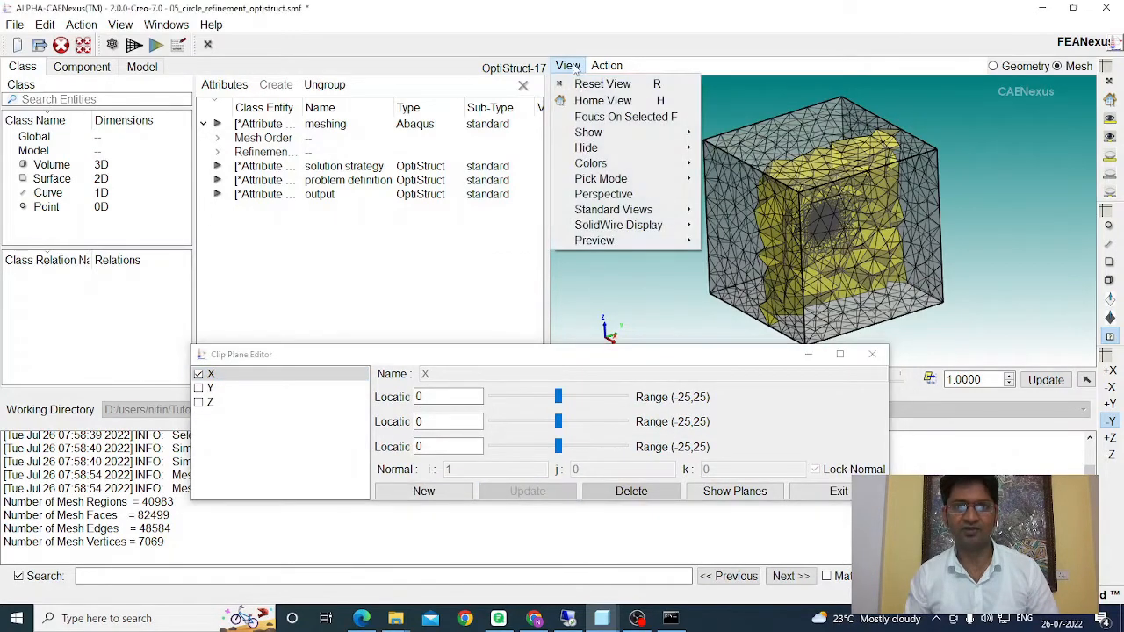
mouse_move(586, 150)
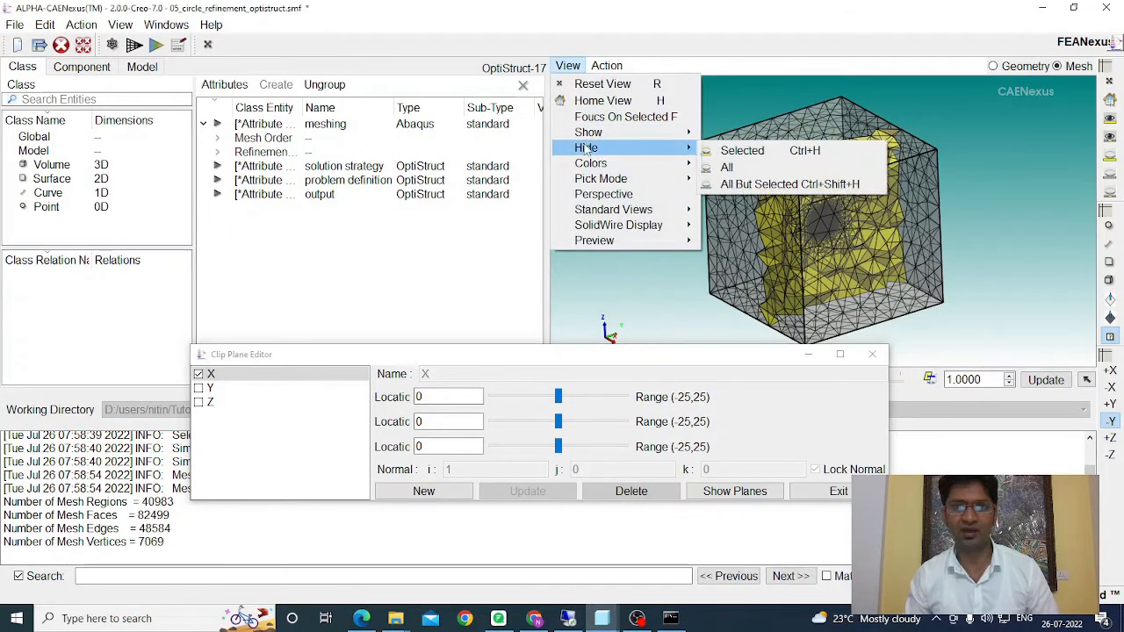
click(757, 182)
scroll(799, 253, up, 6)
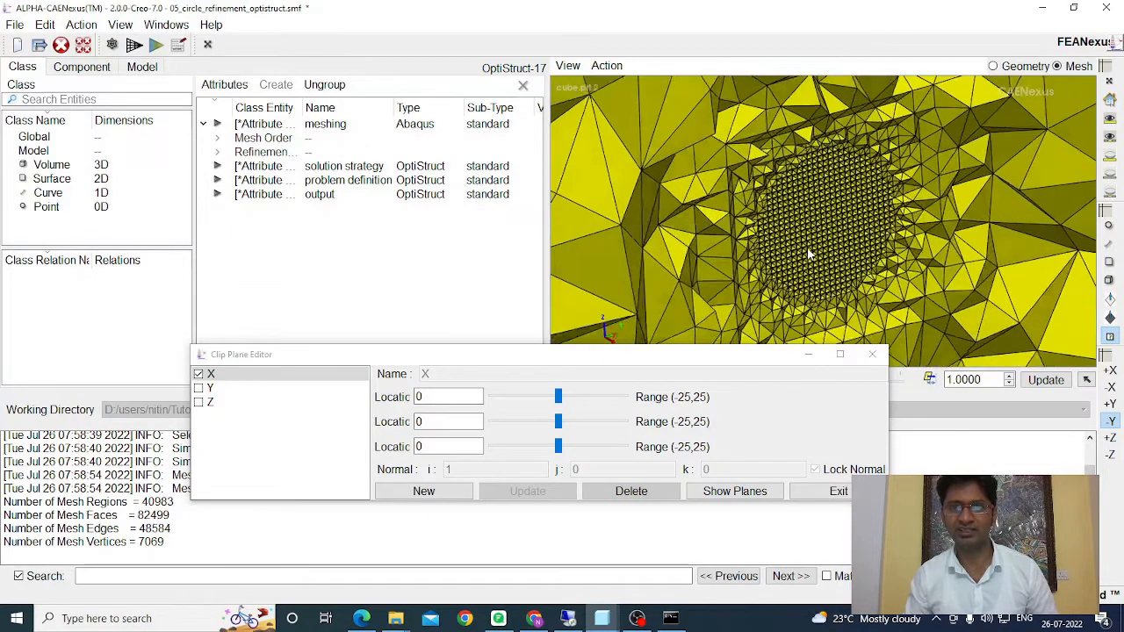
scroll(817, 243, up, 2)
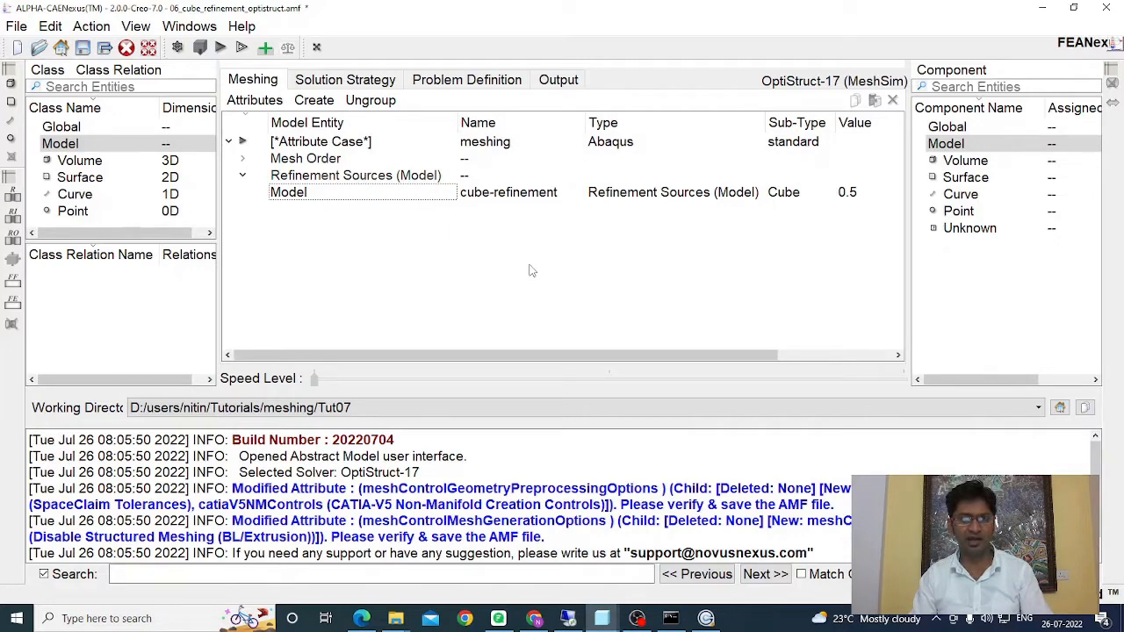
Examine the cube-refinement source's size, precedence, center, width, height and depth in the attribute editor
double_click(495, 196)
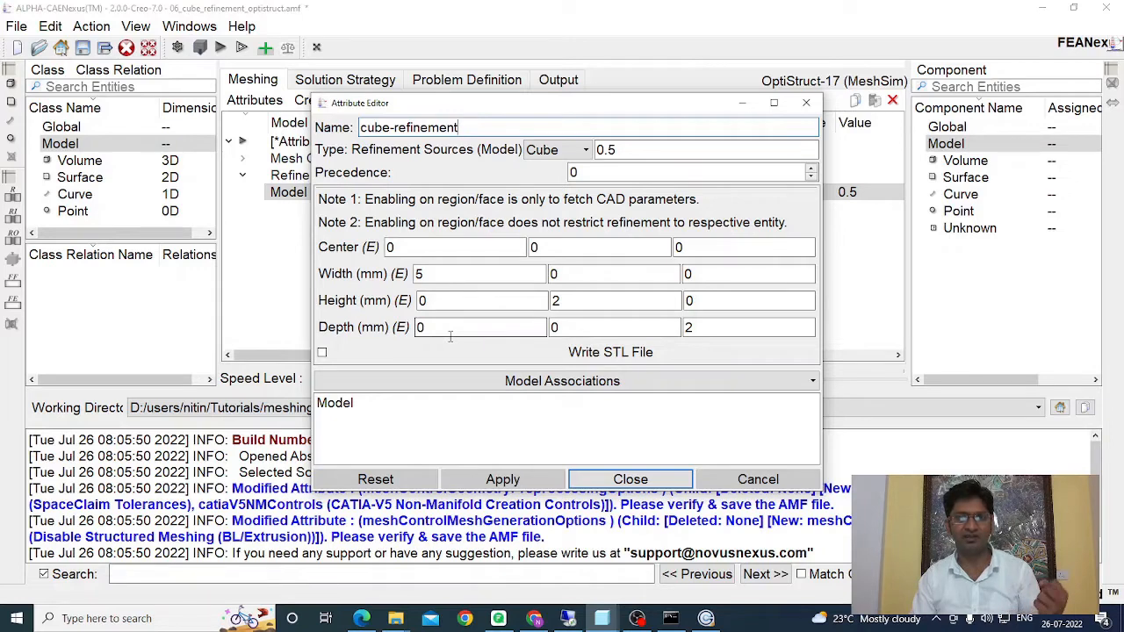
click(612, 485)
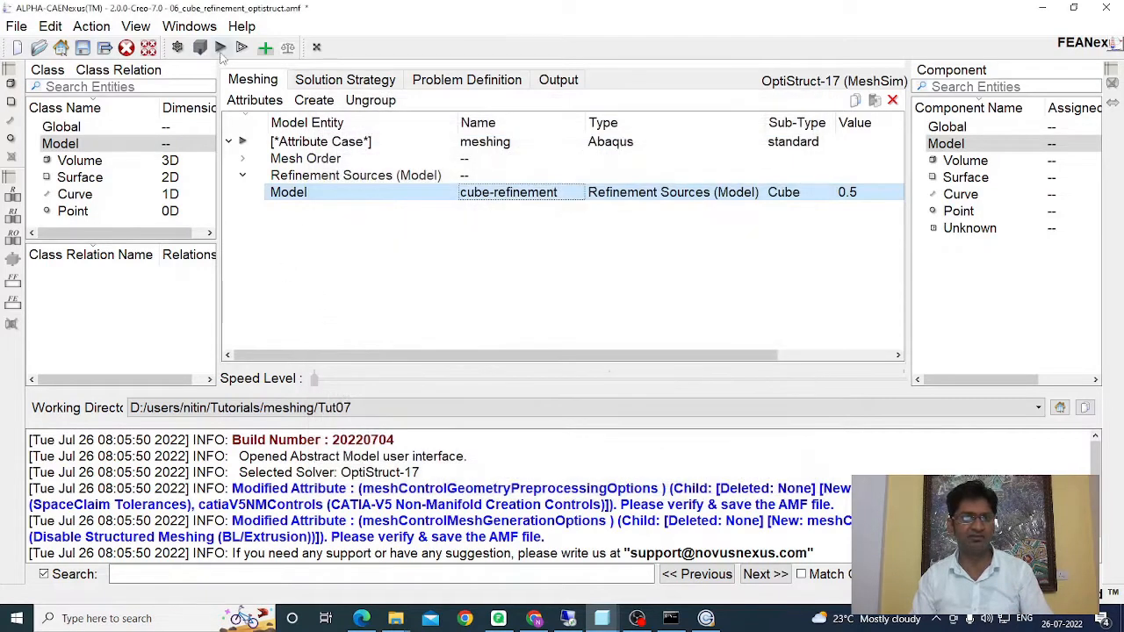
Generate the simulation model for the cube refinement case in a maximized window and mesh the cube
click(220, 49)
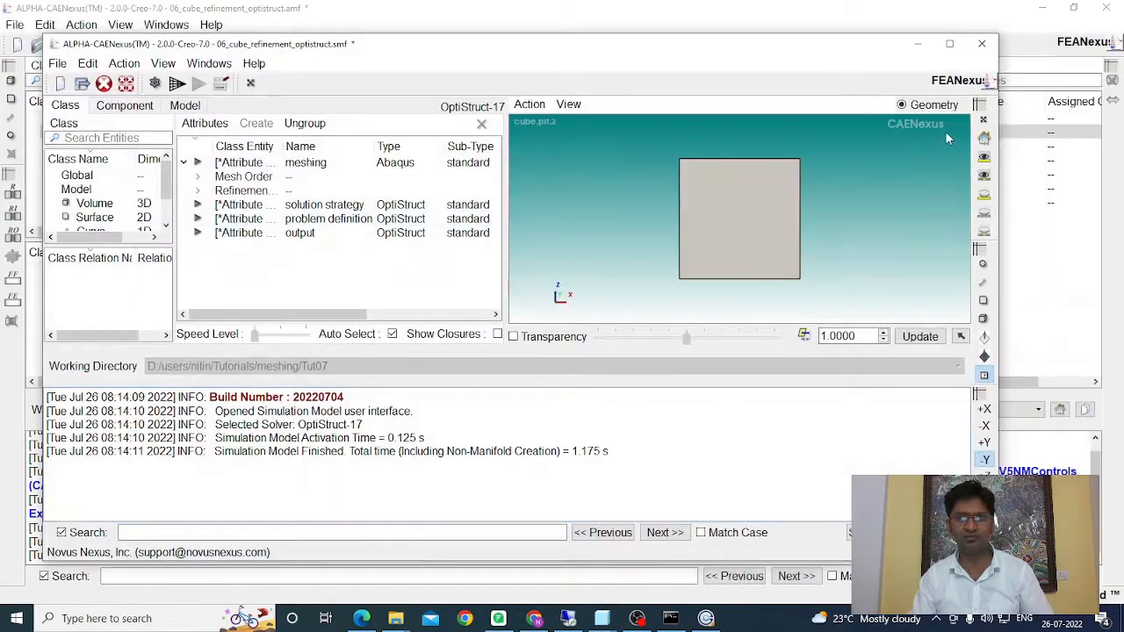
click(949, 43)
middle_drag(824, 283, 831, 235)
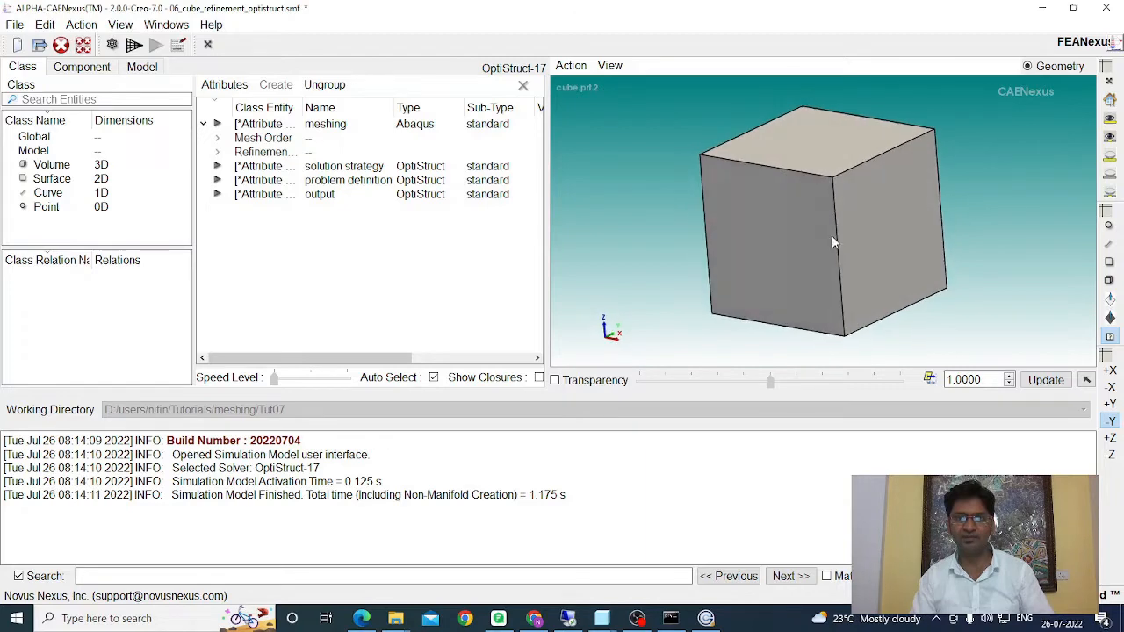
click(134, 45)
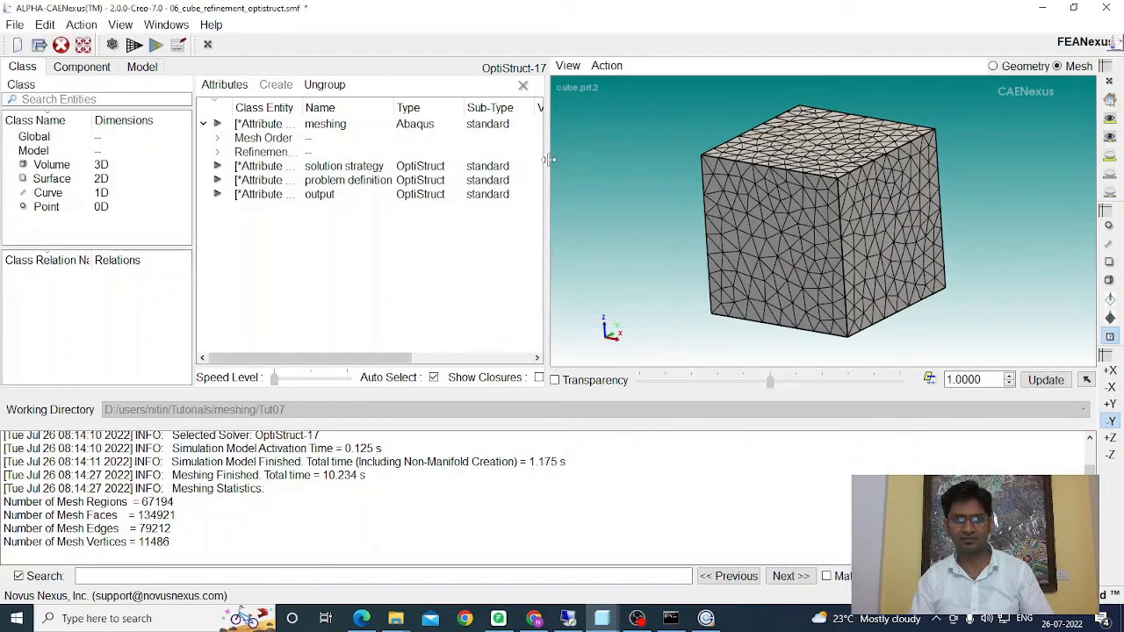
Open the Clip Plane Editor for the cube-refined mesh and cut it with both the X and Z clip planes
mouse_move(872, 296)
middle_down()
mouse_move(856, 311)
mouse_move(877, 306)
middle_up()
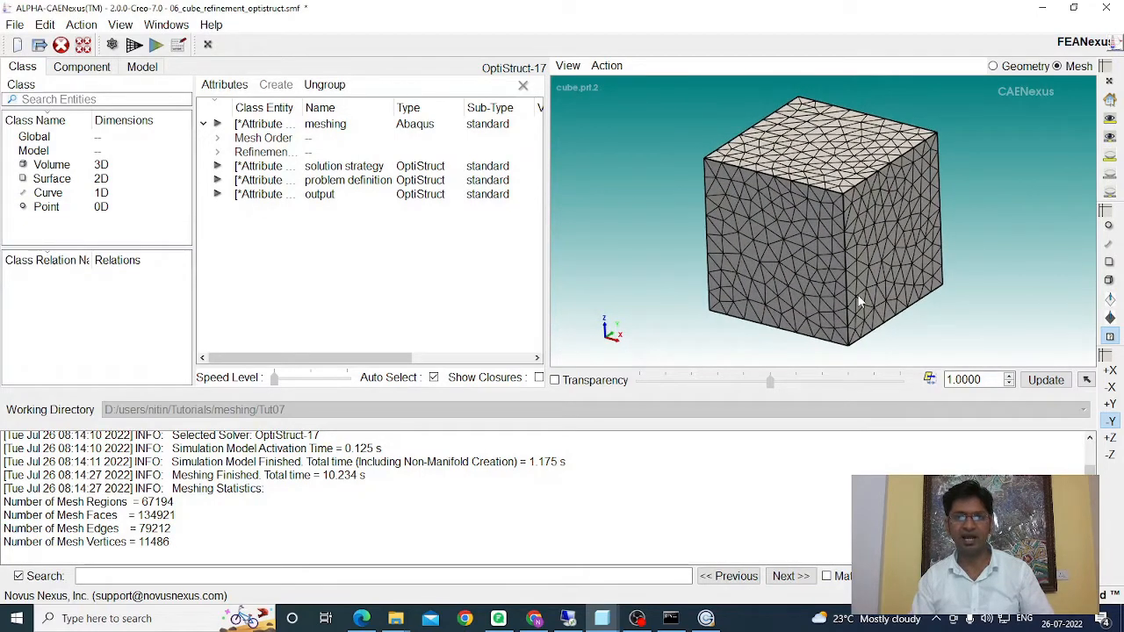
click(607, 67)
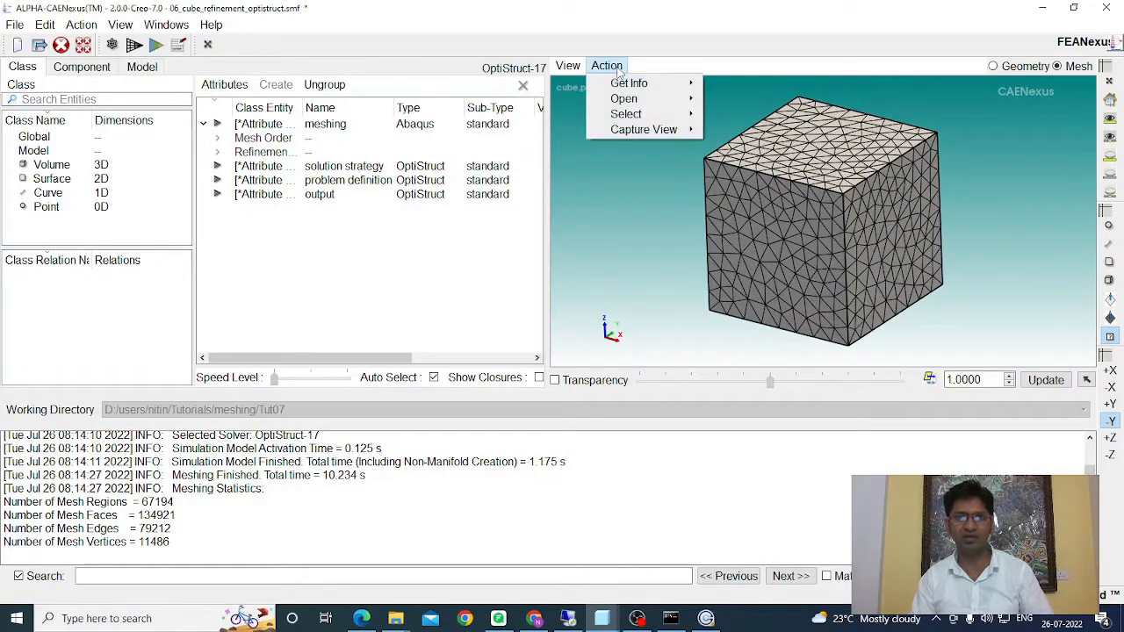
mouse_move(625, 99)
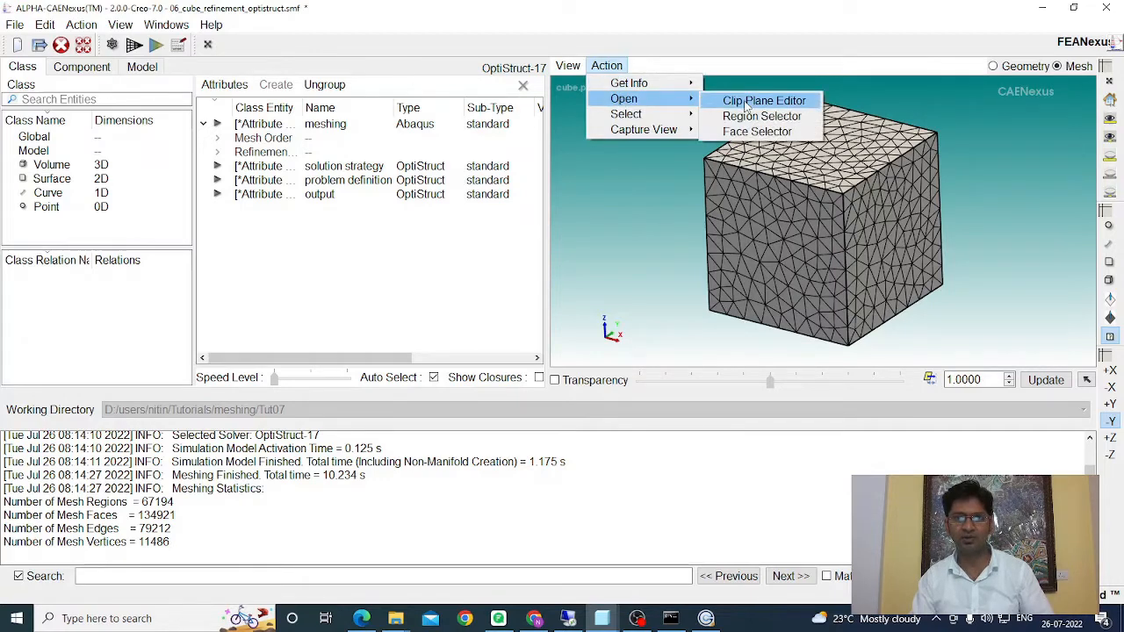
click(747, 102)
drag(543, 235, 537, 404)
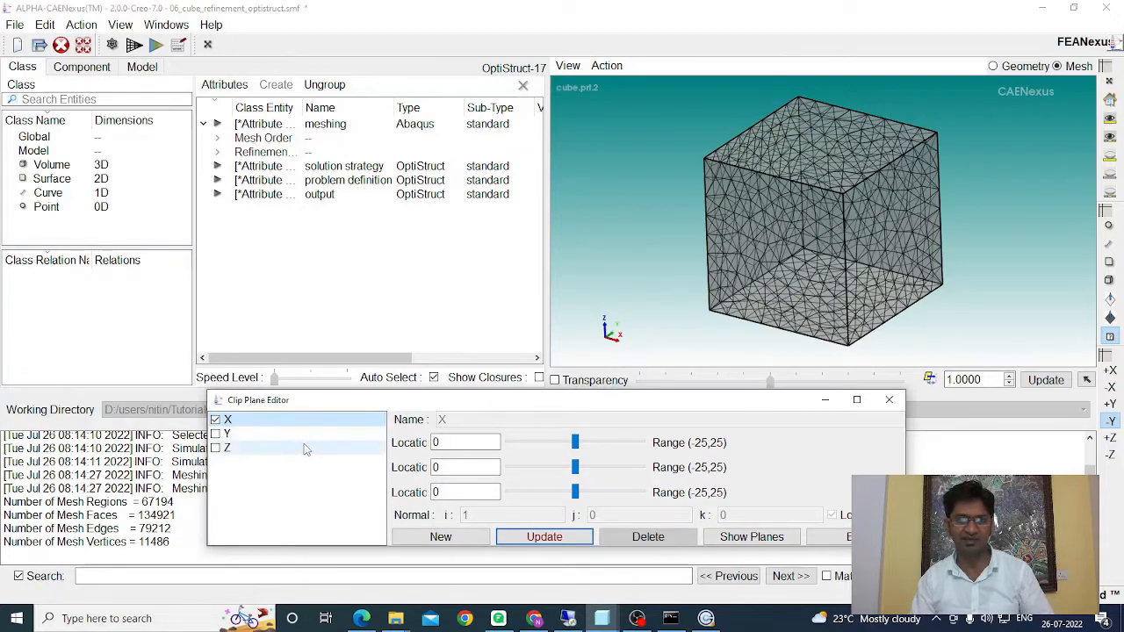
click(215, 447)
click(524, 536)
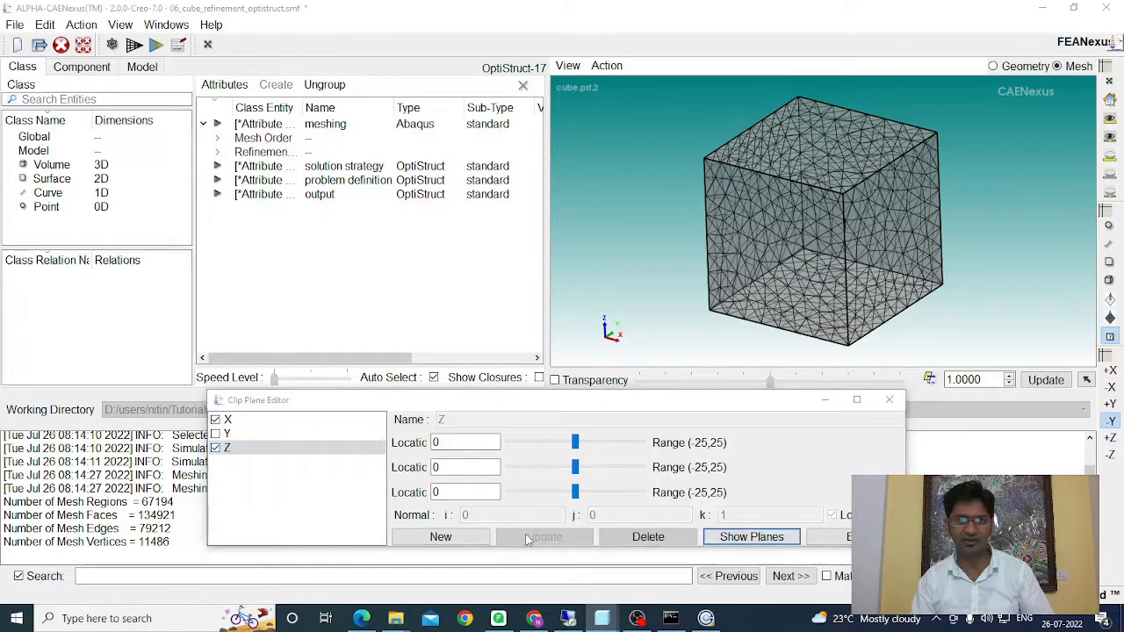
click(234, 421)
click(545, 537)
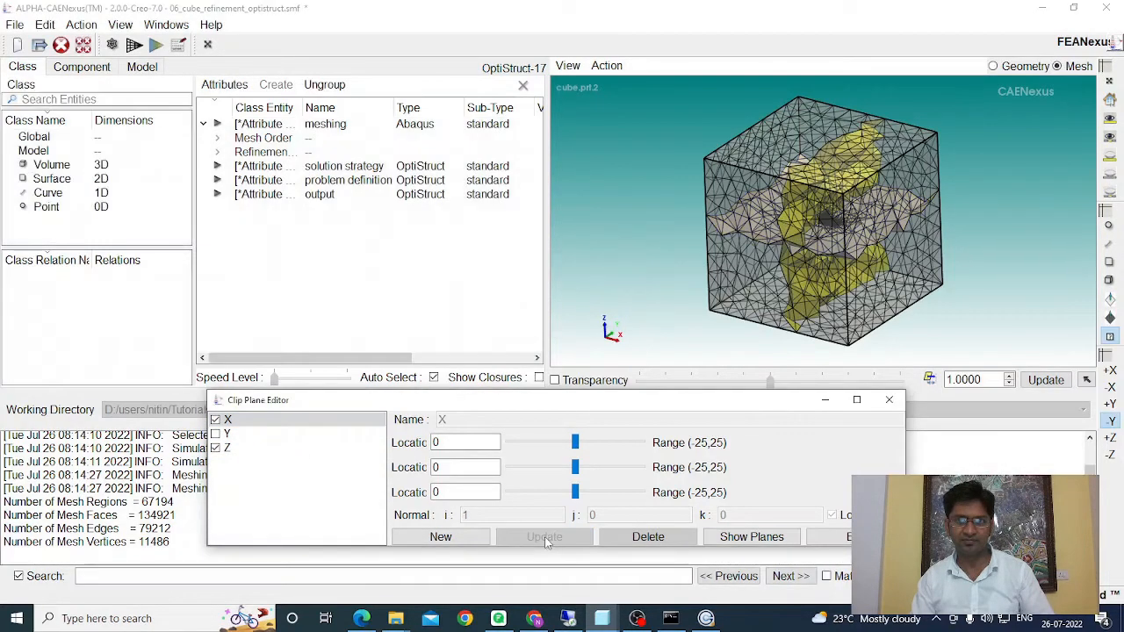
Hide everything except the selected X-clipped section and show the Z-clipped section again alongside it
click(570, 67)
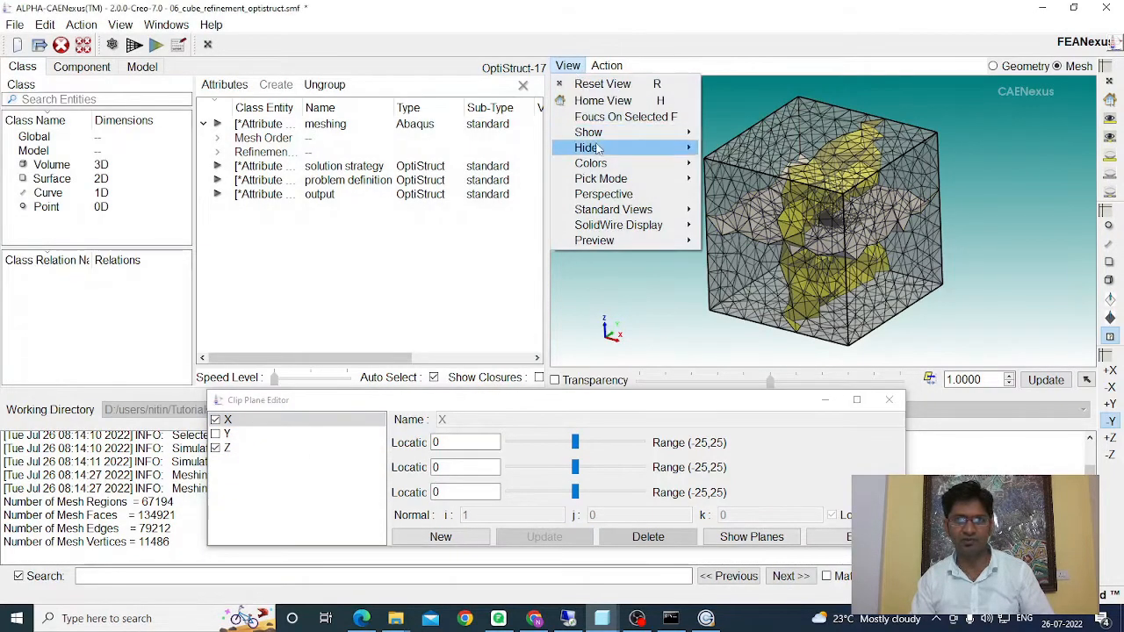
mouse_move(595, 148)
click(730, 184)
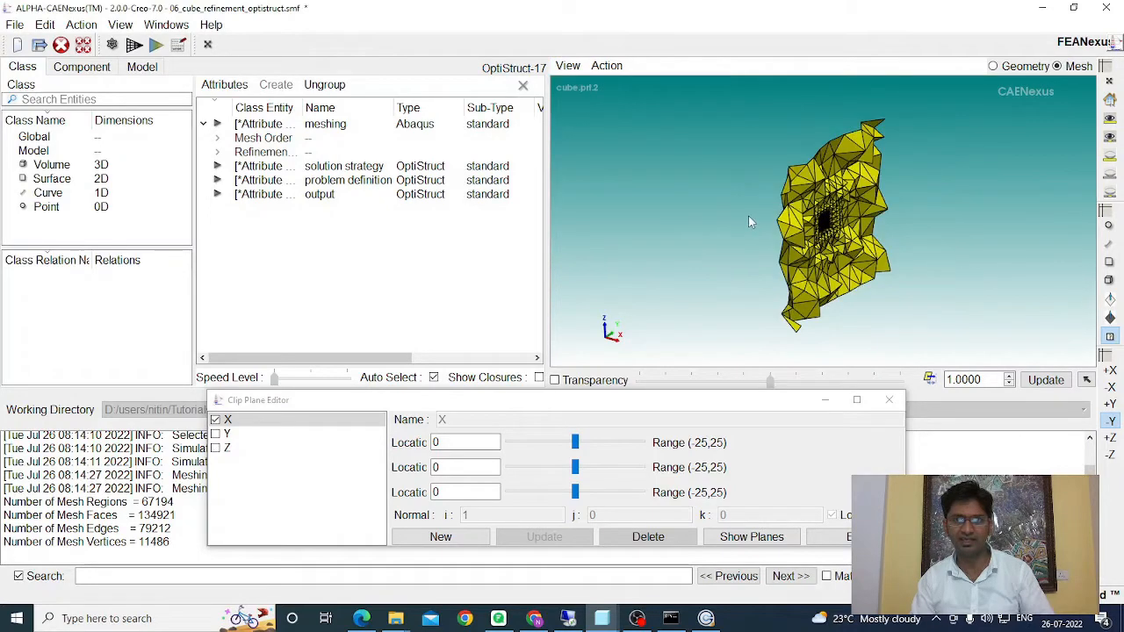
click(215, 447)
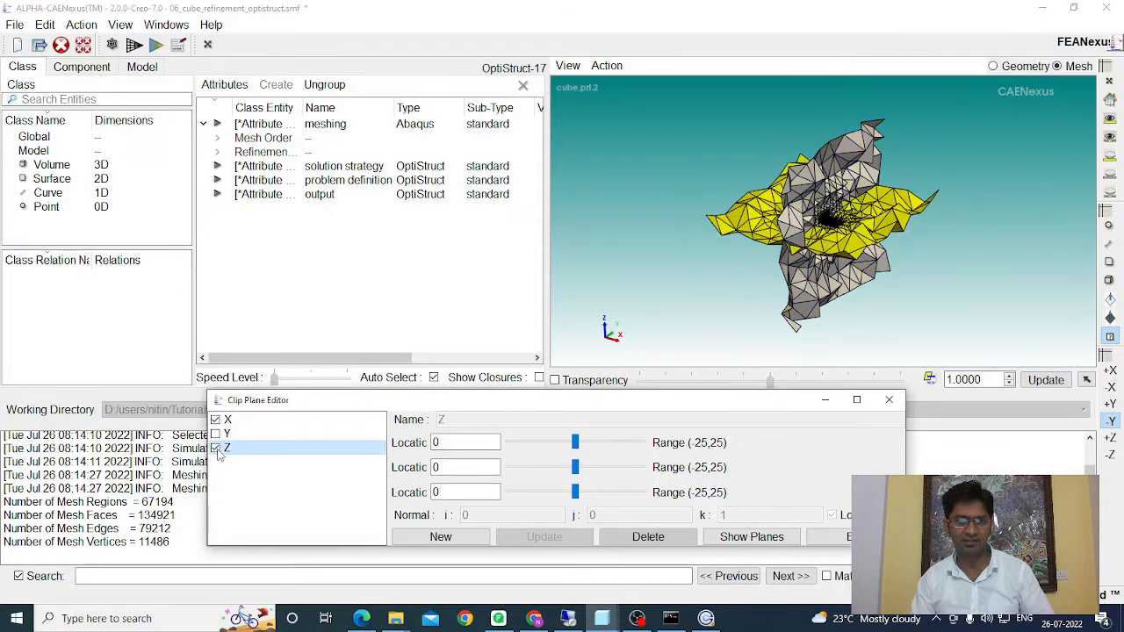
Examine the element refinement inside the cube region where the X and Z clipped sections intersect
mouse_move(812, 301)
mouse_down()
mouse_move(804, 291)
mouse_move(798, 310)
mouse_up()
scroll(836, 215, up, 6)
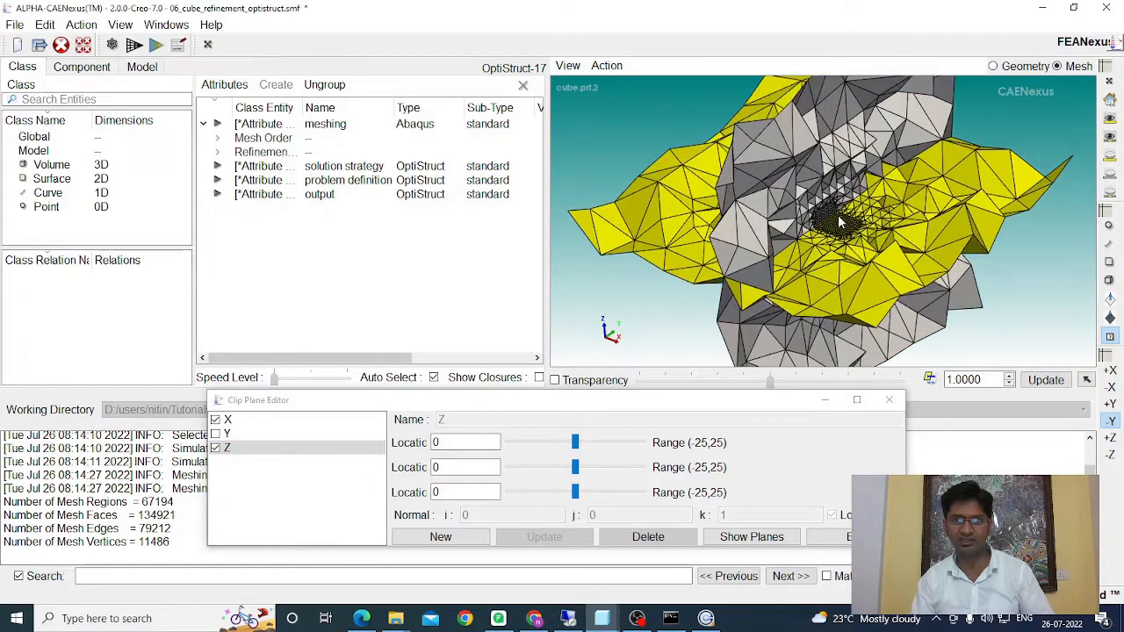
scroll(773, 228, up, 5)
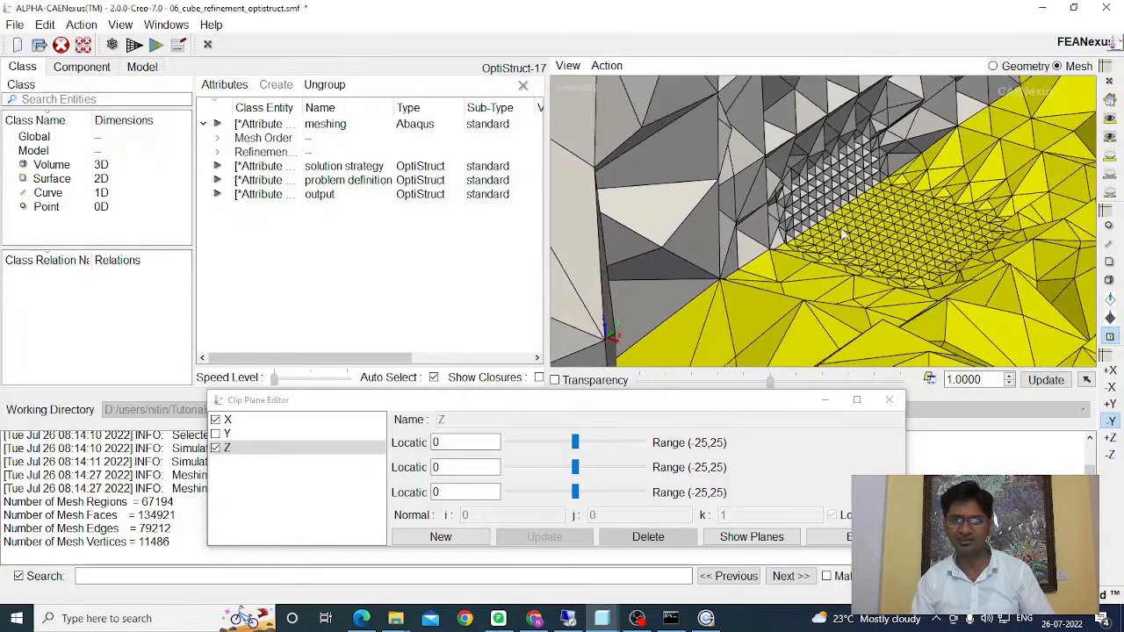
drag(783, 224, 790, 222)
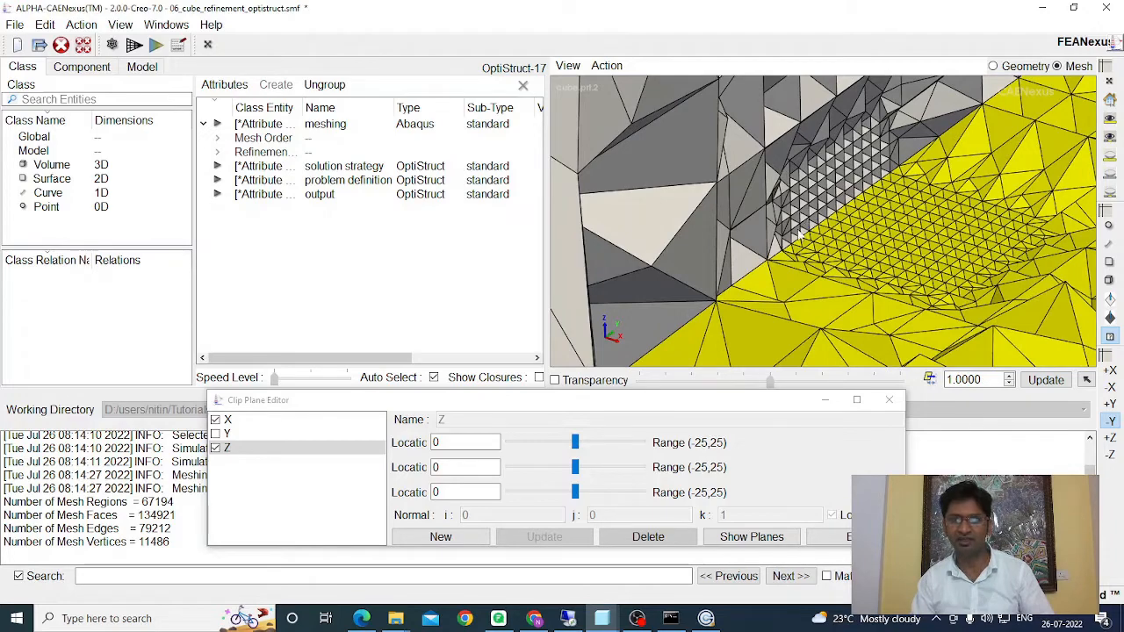
scroll(792, 226, down, 5)
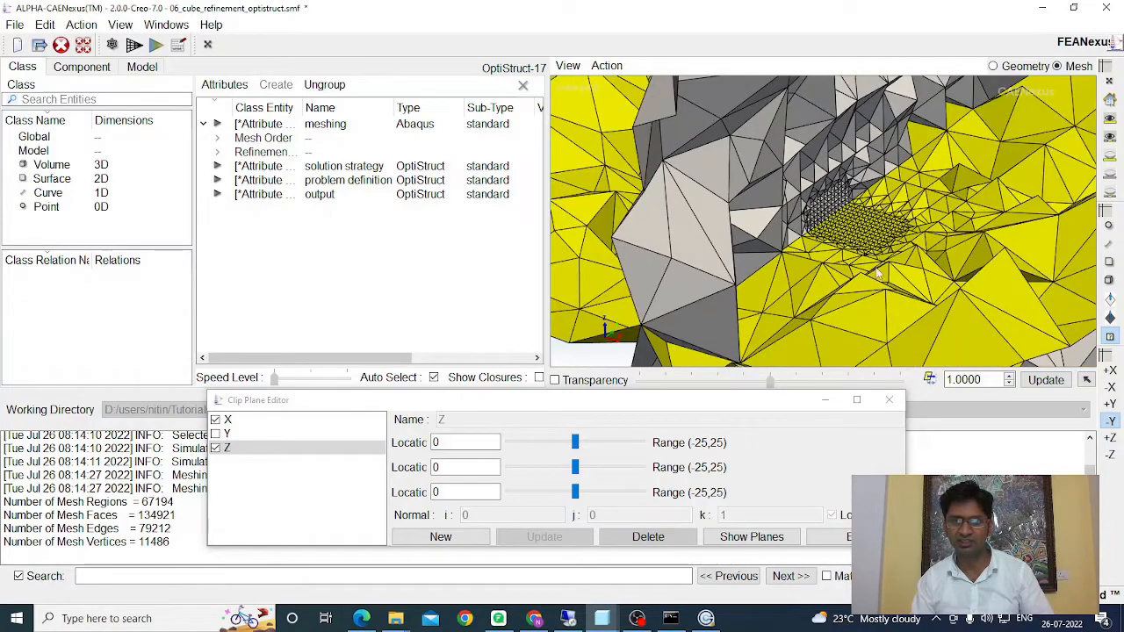
drag(875, 254, 825, 238)
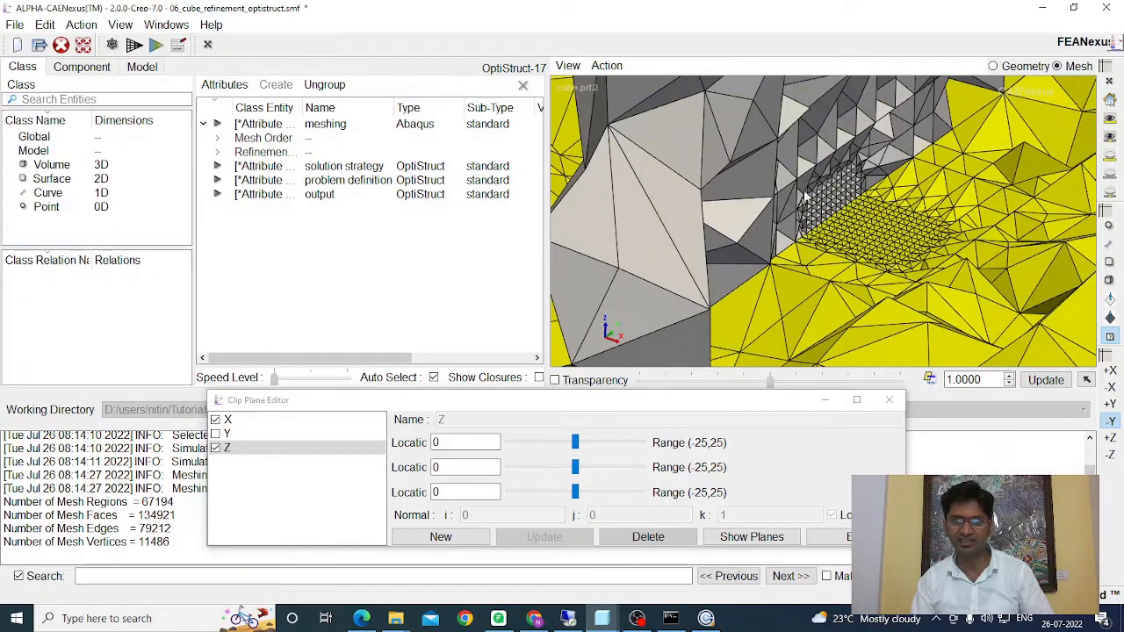
drag(804, 195, 892, 237)
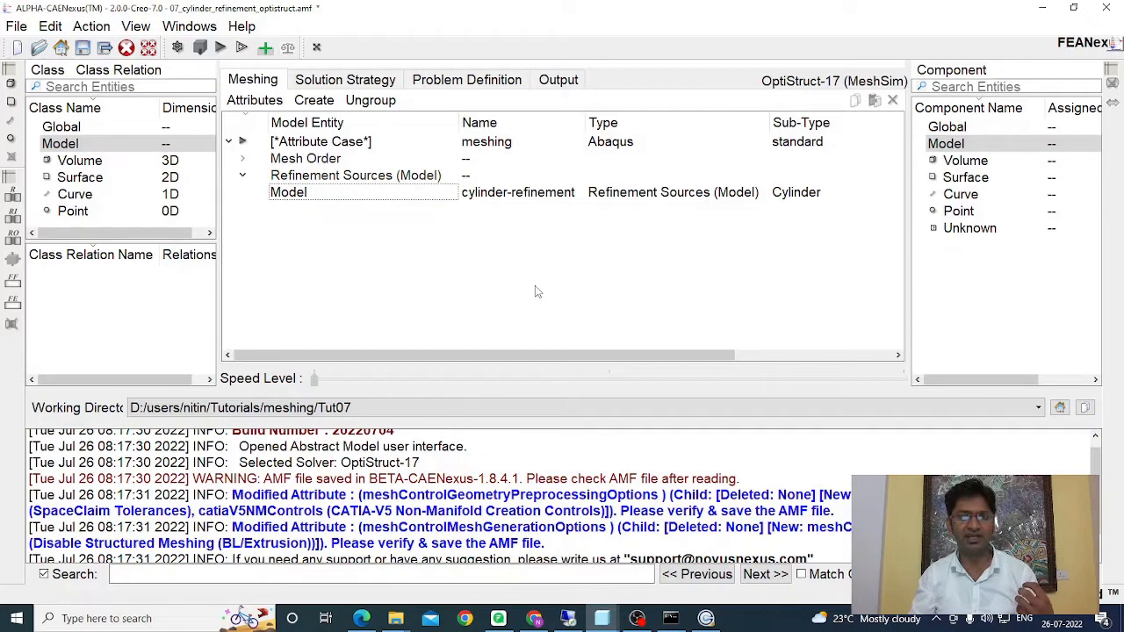
Examine the cylinder-refinement source's size, precedence, radius, height, center and normal in the attribute editor
double_click(492, 194)
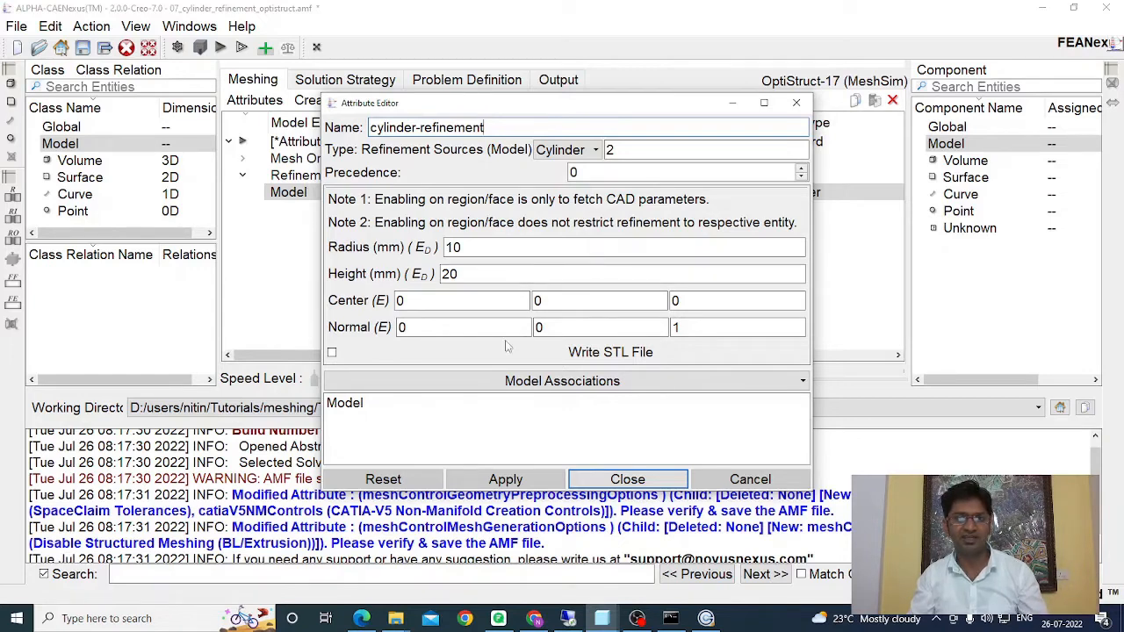
click(606, 478)
Generate the simulation model for the cylinder refinement case in a maximized window and mesh the cube
click(220, 47)
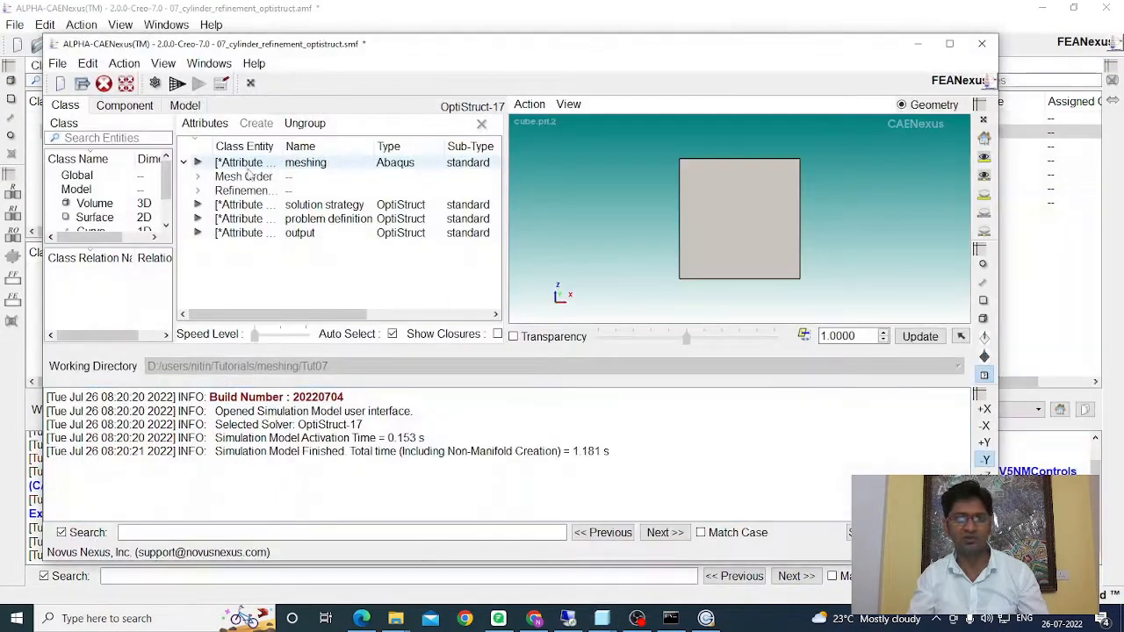
click(949, 43)
middle_drag(861, 205, 871, 314)
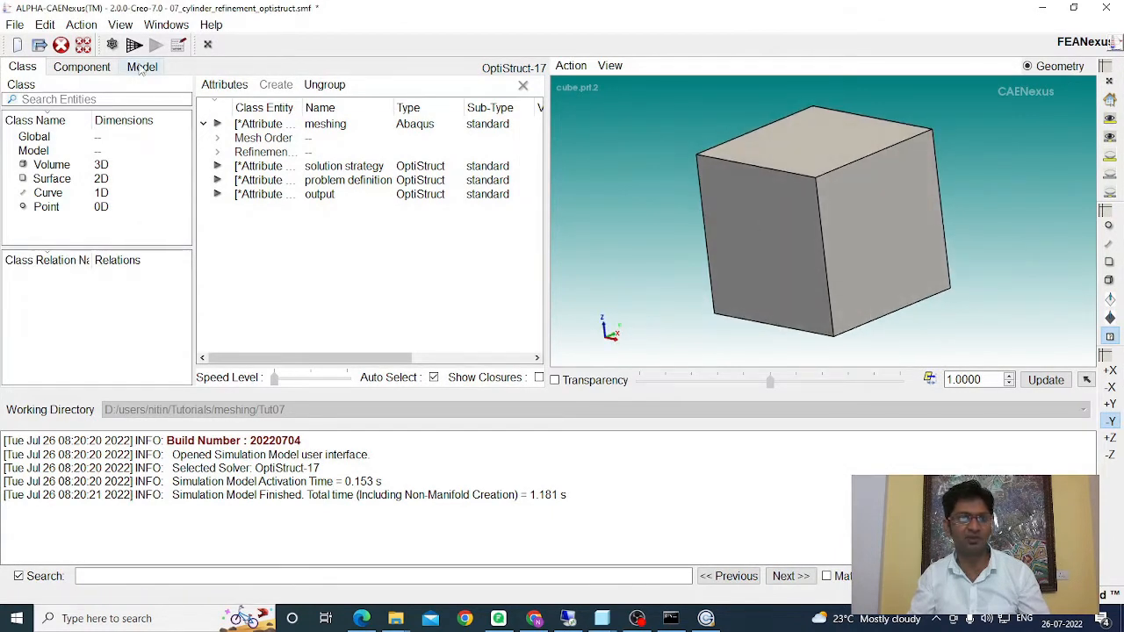
click(134, 45)
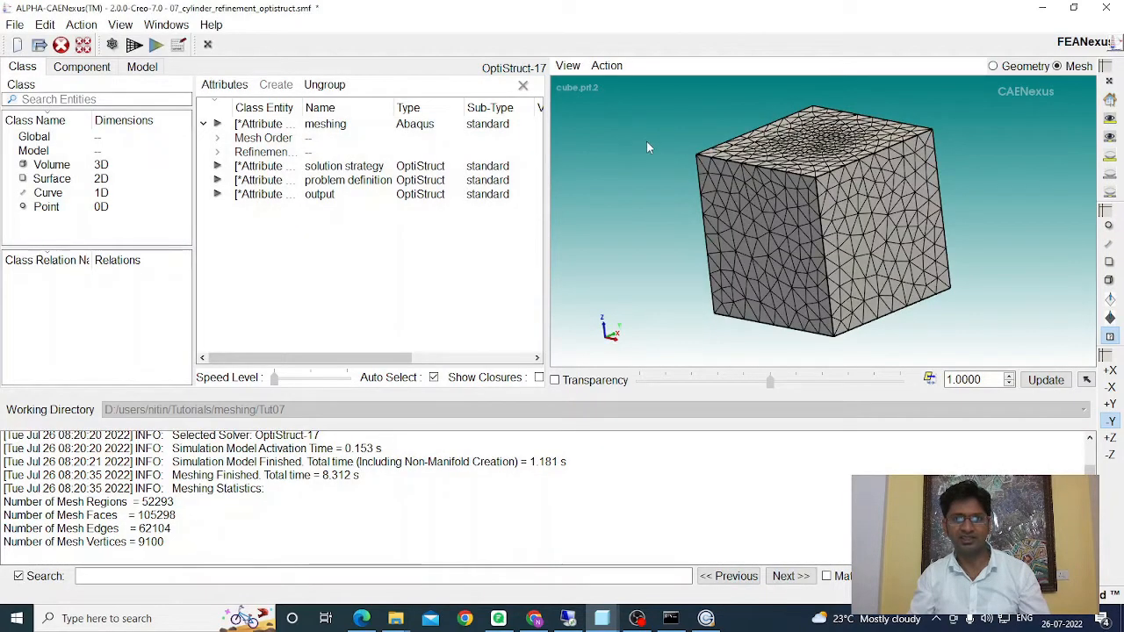
Open the Clip Plane Editor for the cylinder-refined mesh and cut it with both the X and Z clip planes
middle_drag(646, 140, 869, 344)
middle_drag(942, 335, 949, 337)
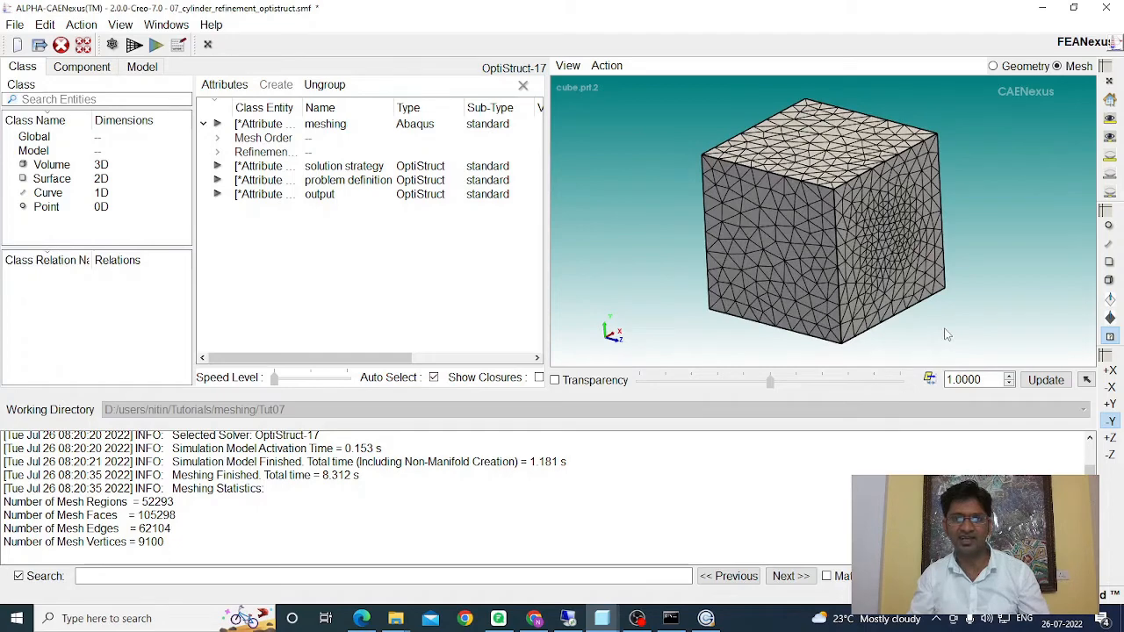
click(606, 66)
mouse_move(622, 101)
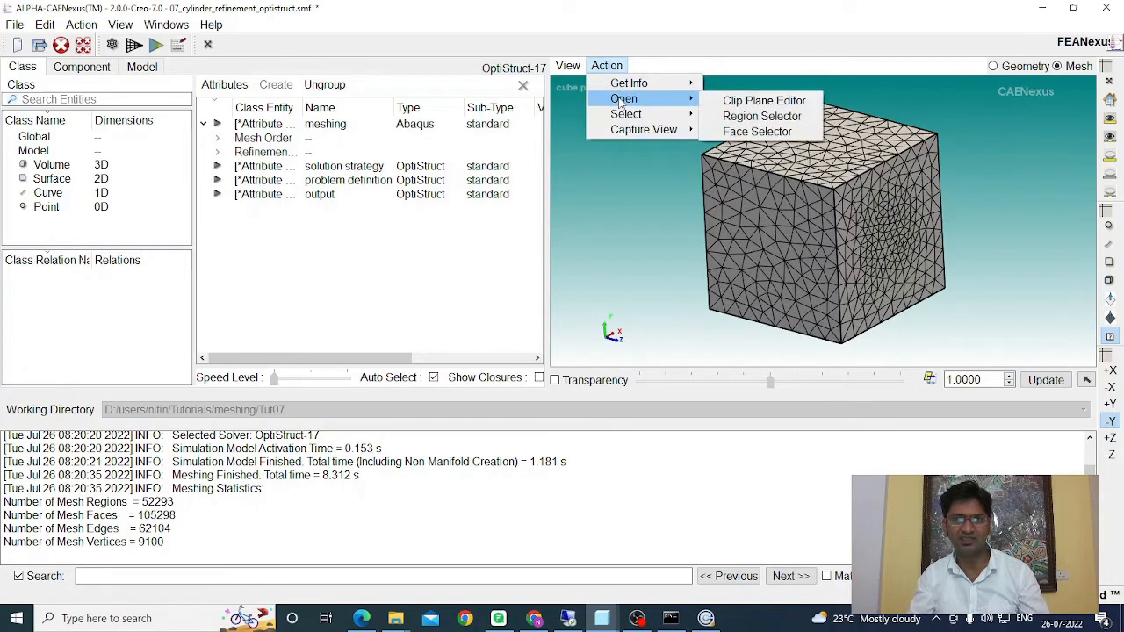
click(760, 100)
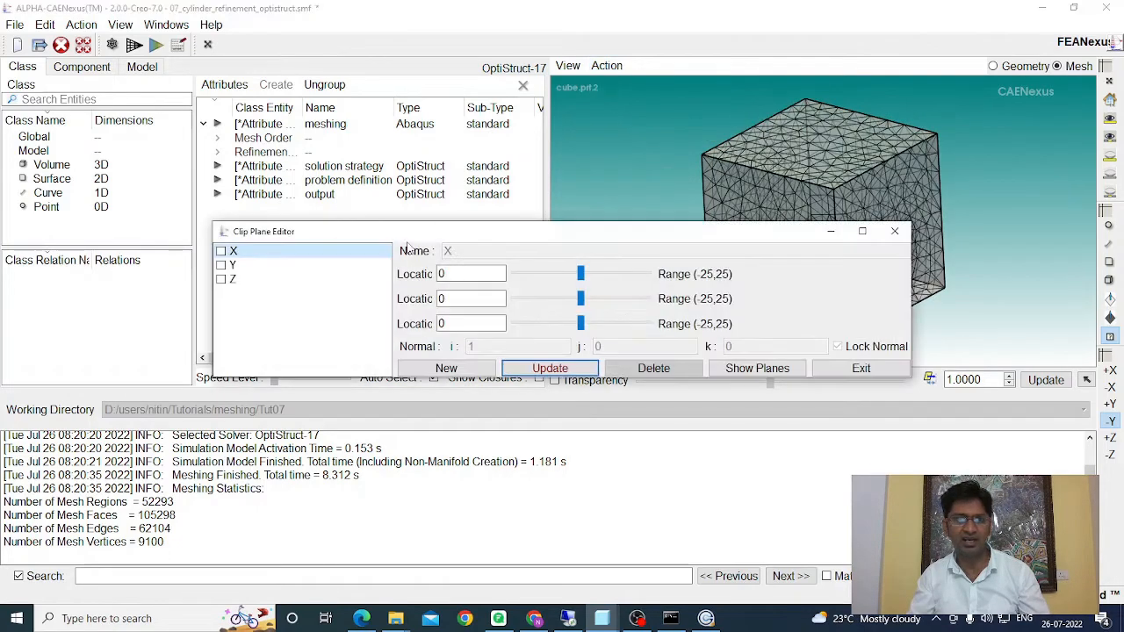
drag(416, 240, 308, 349)
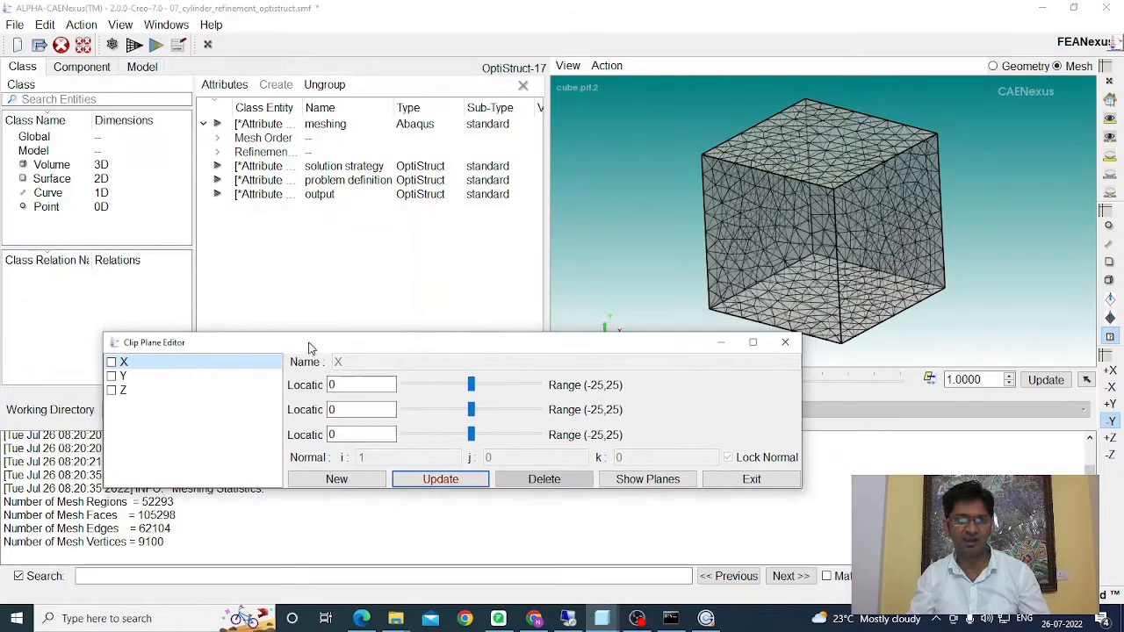
click(111, 363)
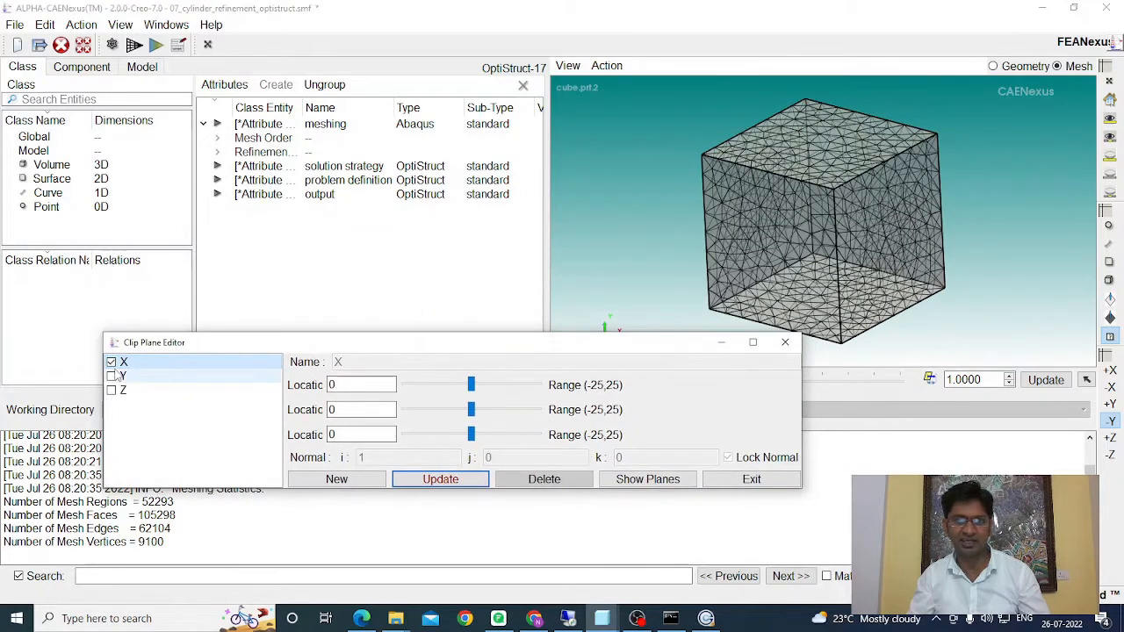
click(431, 480)
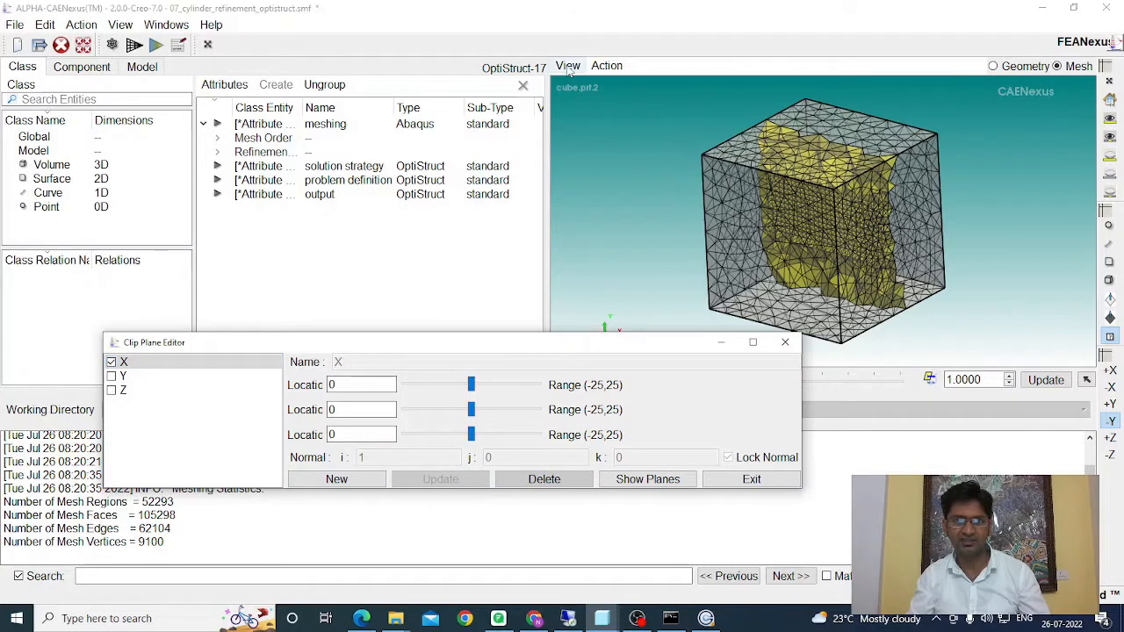
click(118, 392)
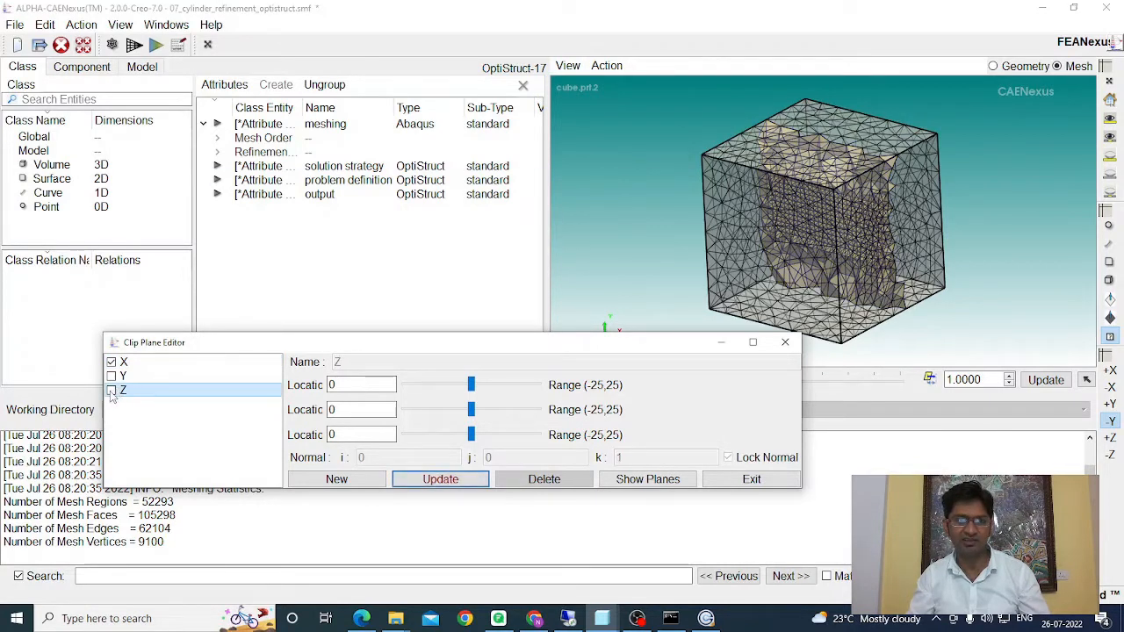
click(112, 391)
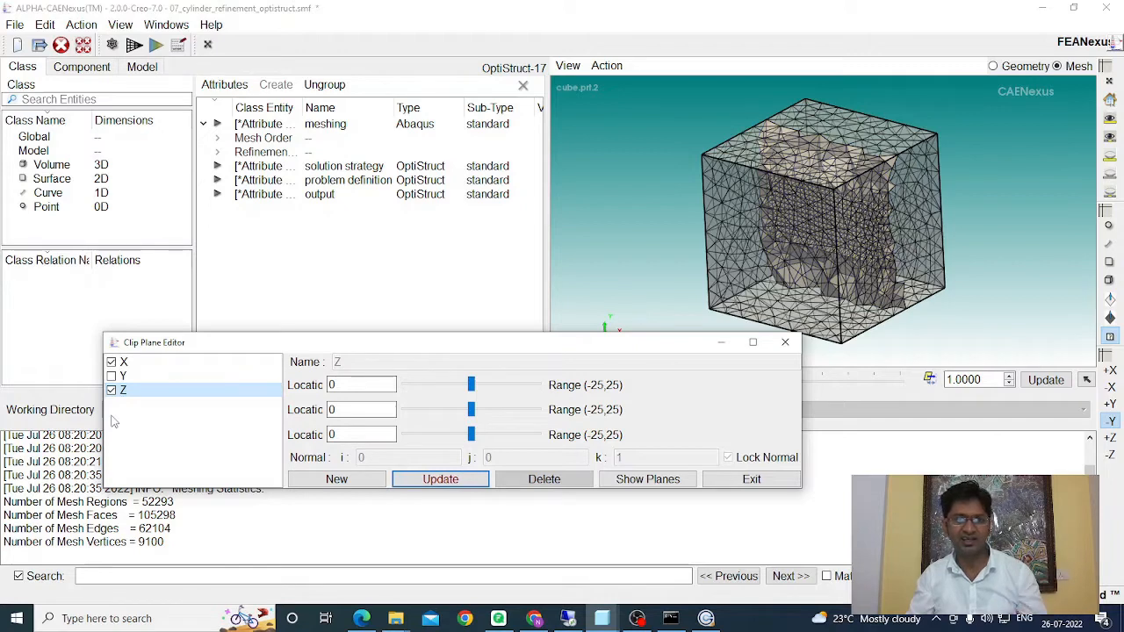
click(430, 481)
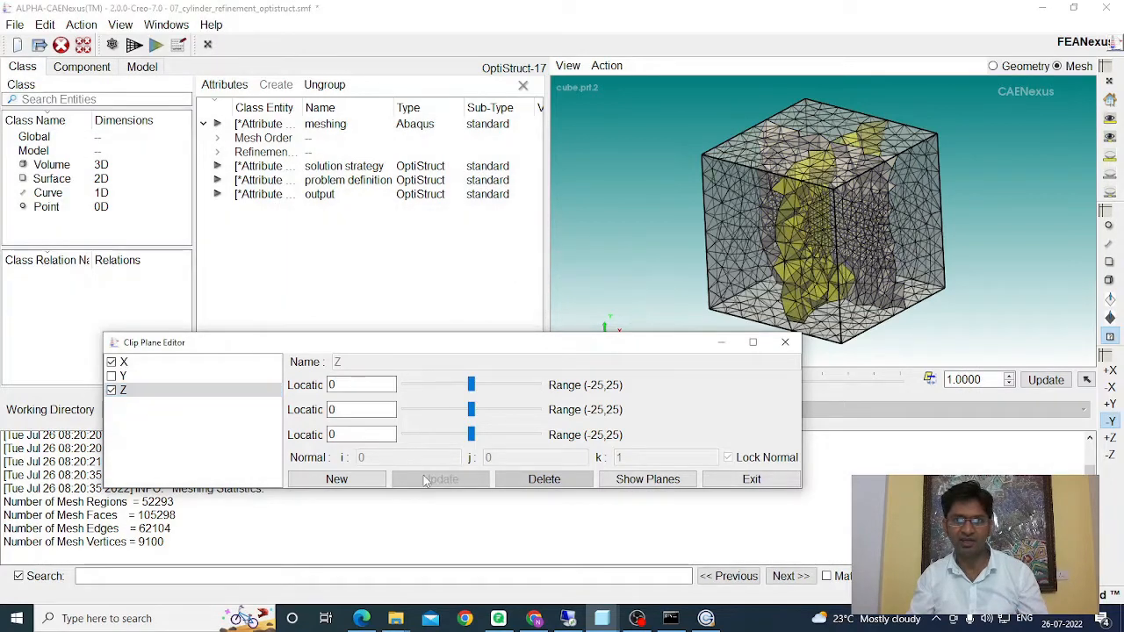
Hide everything except the selected Z-clipped section and turn the X-clipped section back on
click(577, 67)
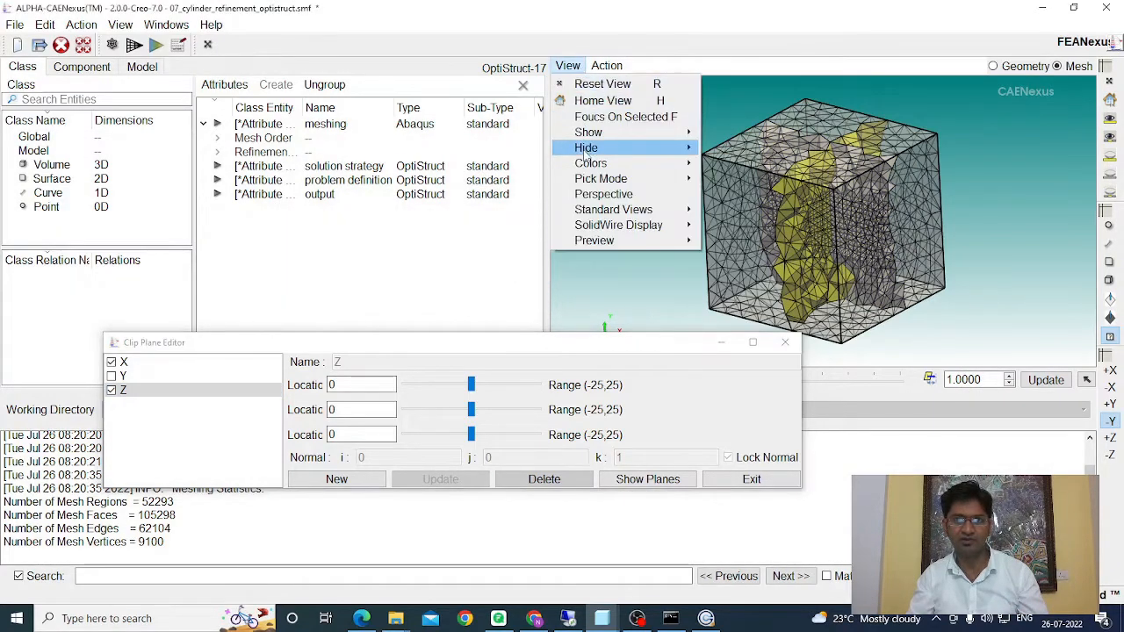
mouse_move(586, 150)
click(757, 184)
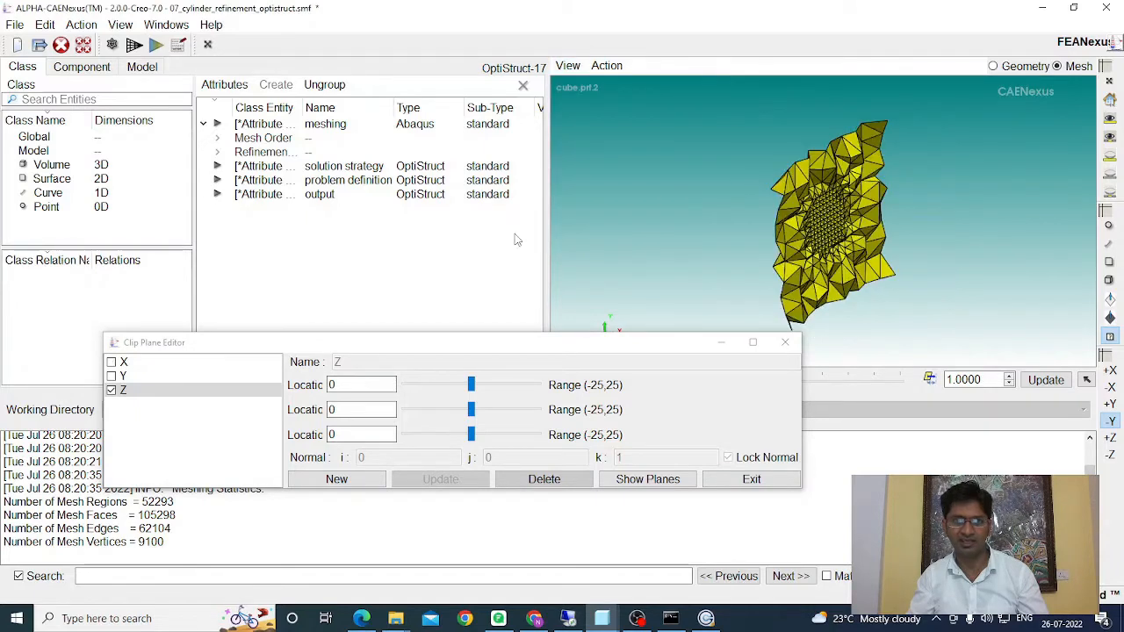
click(111, 361)
click(112, 362)
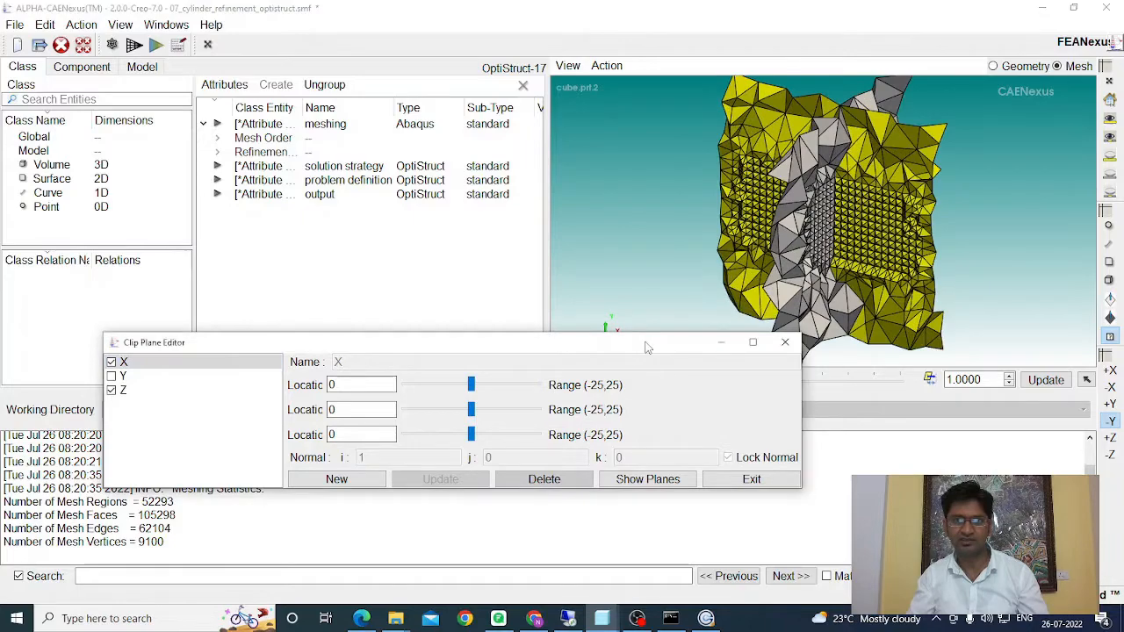
Examine the element refinement inside the cylinder region on the X and Z clipped sections
drag(644, 343, 649, 405)
scroll(797, 233, up, 3)
middle_drag(797, 232, 795, 276)
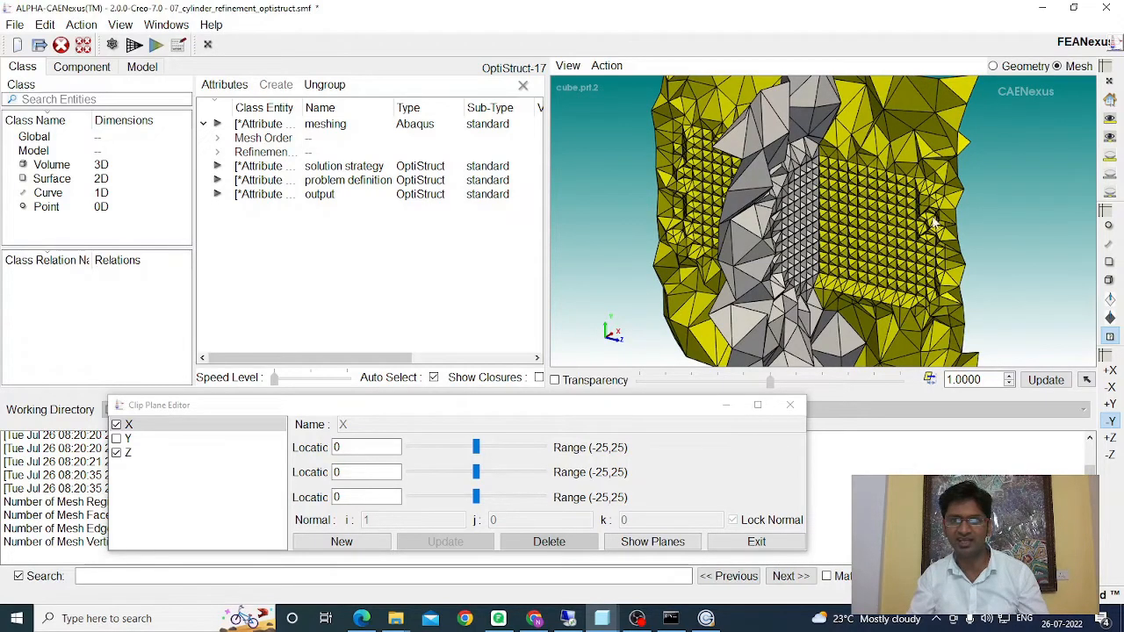
middle_drag(863, 270, 797, 260)
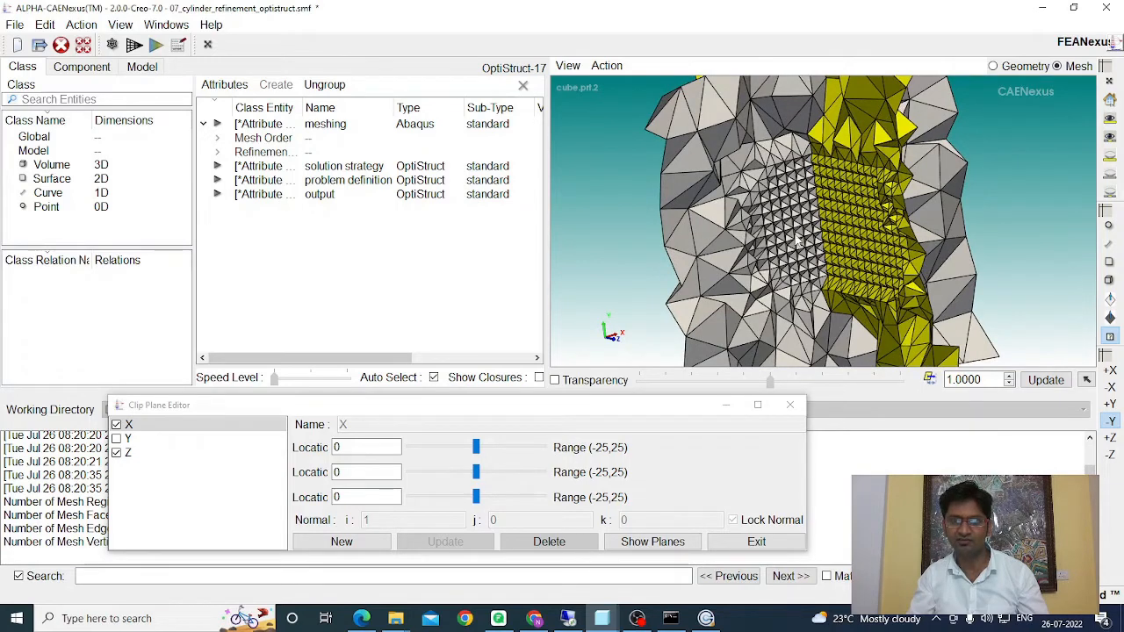
middle_drag(795, 223, 834, 239)
scroll(834, 238, up, 1)
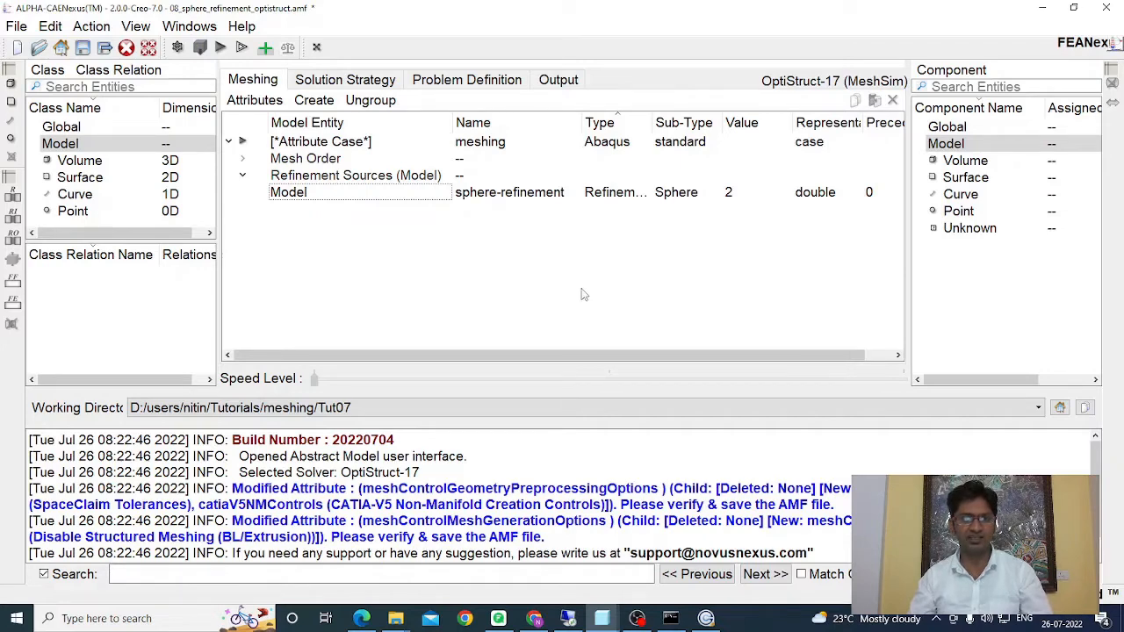
Examine the sphere-refinement source's size, precedence, radius and center in the attribute editor
click(479, 196)
double_click(480, 199)
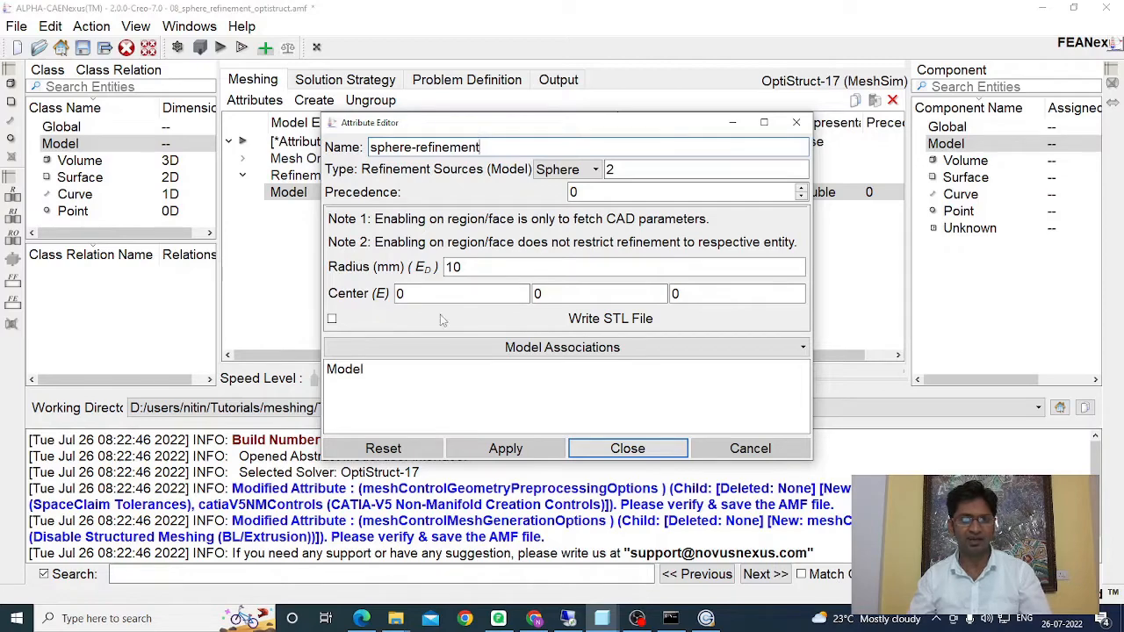
click(606, 449)
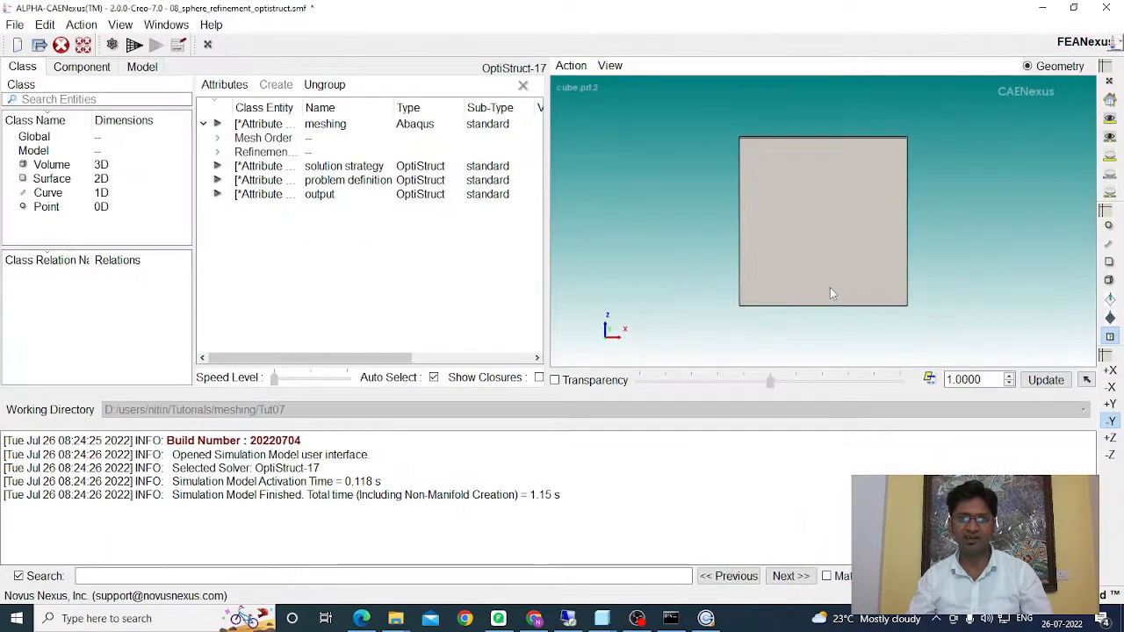
Mesh the cube in the simulation model of the sphere refinement case
middle_drag(829, 288, 877, 351)
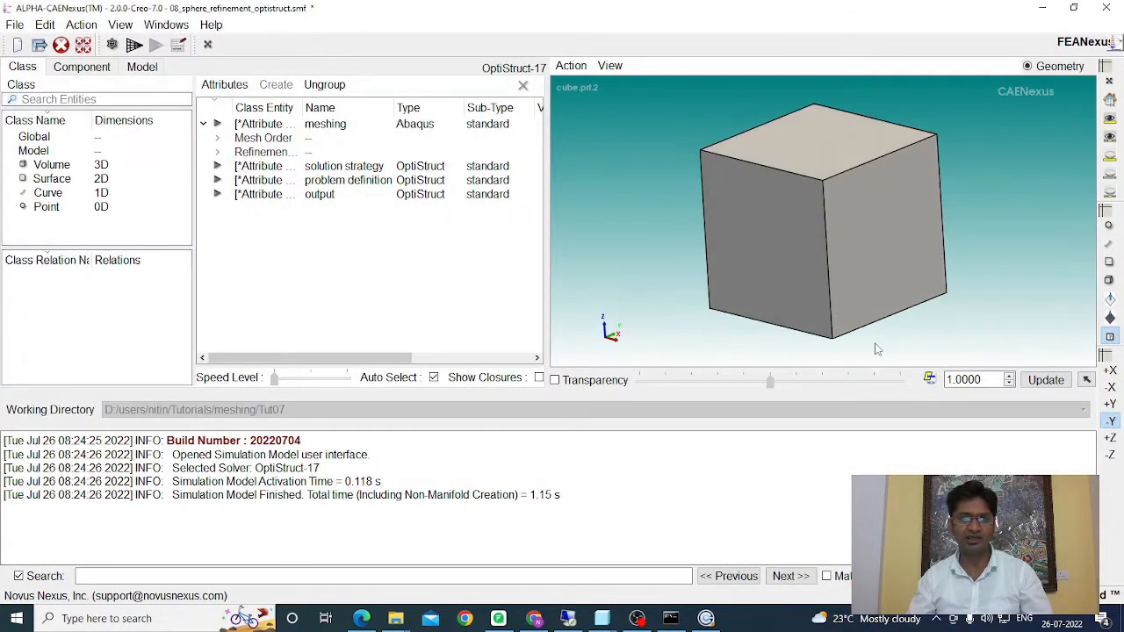
click(134, 46)
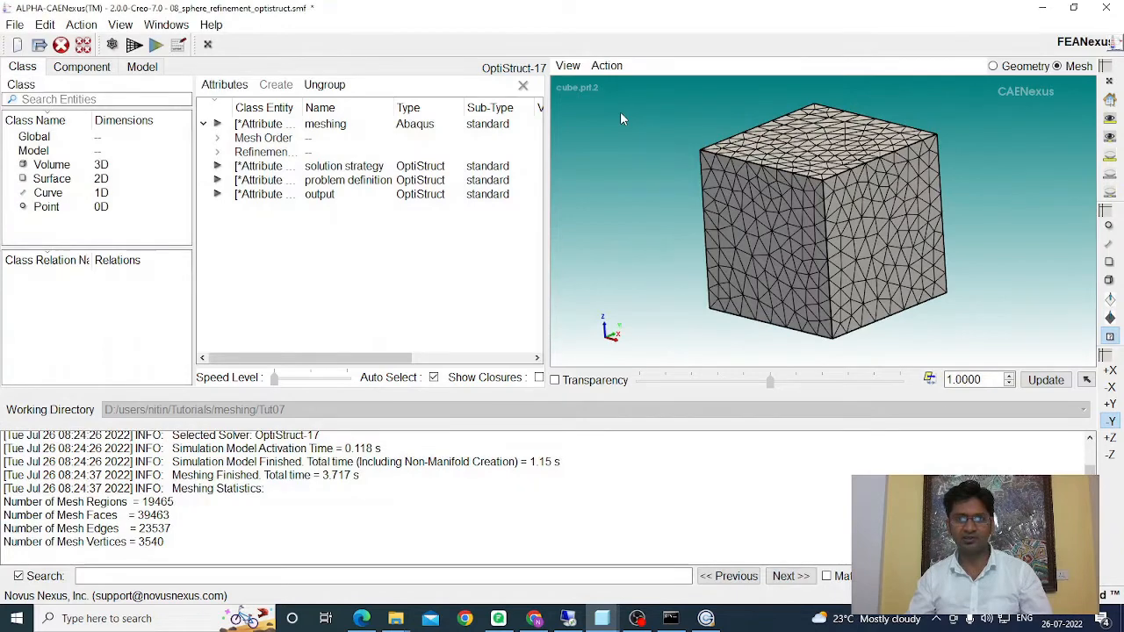
Clip the sphere-refined cube mesh with the X plane and the Z plane in the Clip Plane Editor, updating the view after each
mouse_move(703, 185)
middle_down()
mouse_move(684, 199)
mouse_move(702, 199)
middle_up()
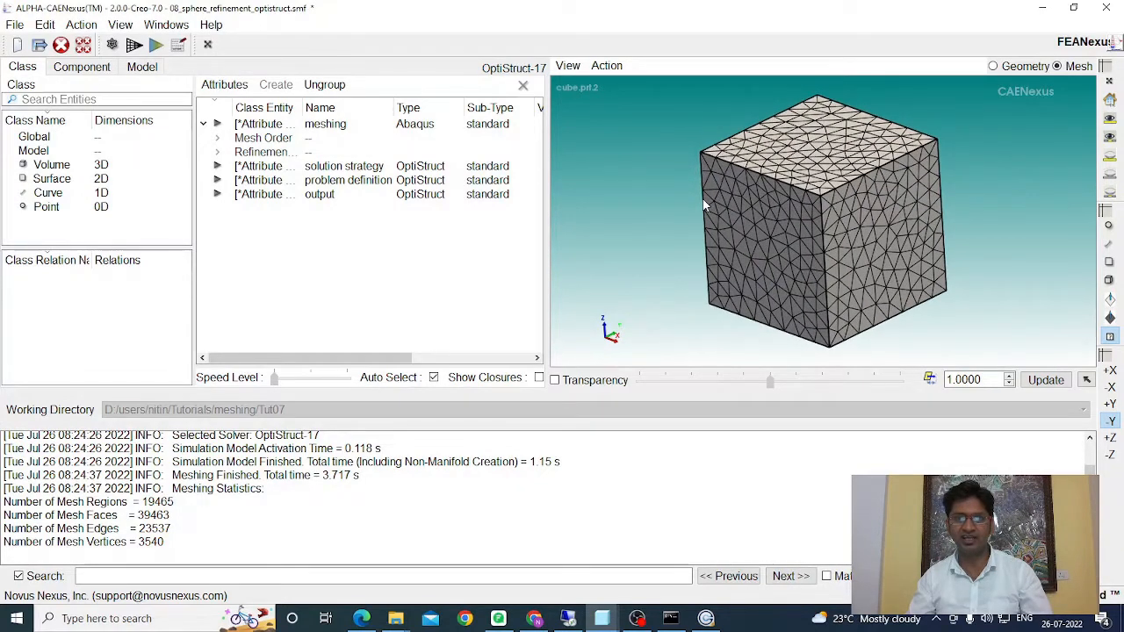
click(607, 66)
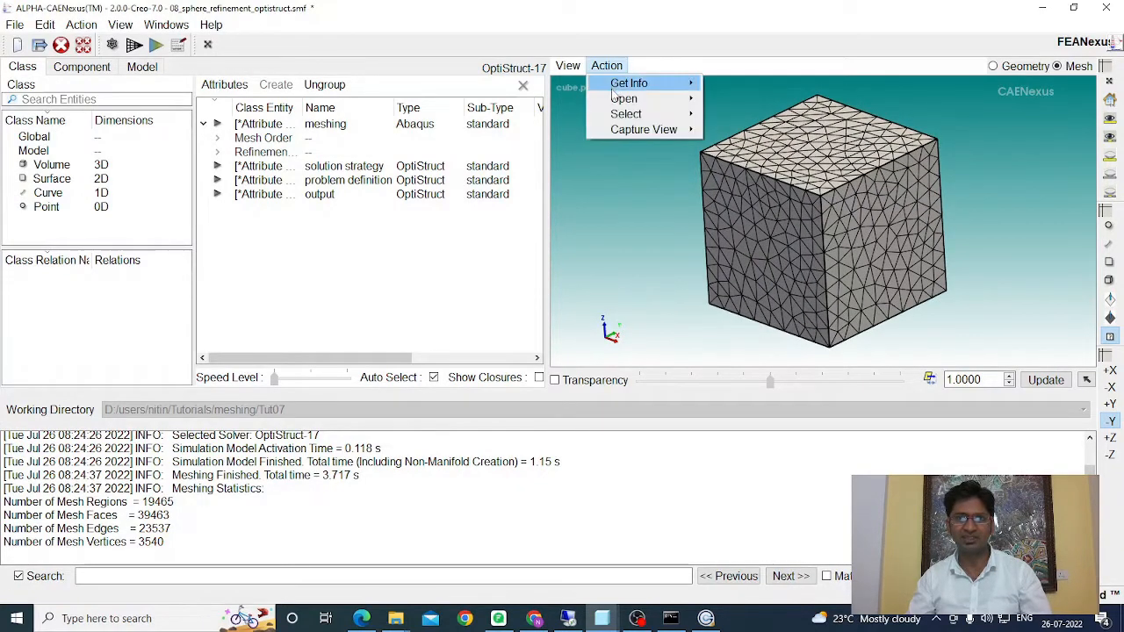
mouse_move(618, 100)
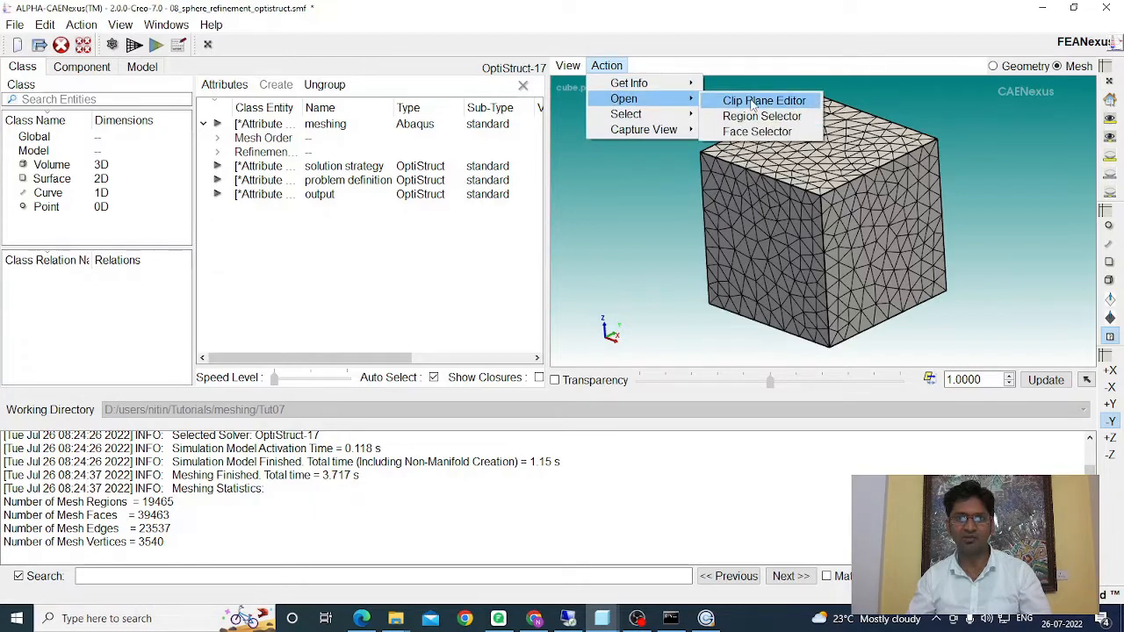
click(762, 101)
drag(462, 231, 421, 361)
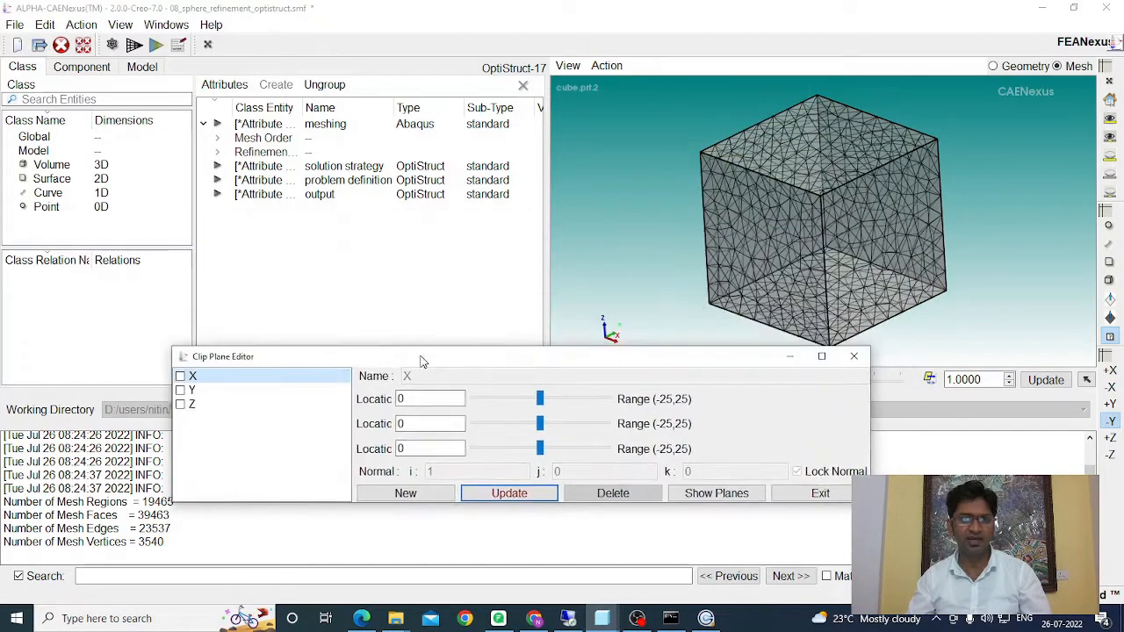
click(180, 376)
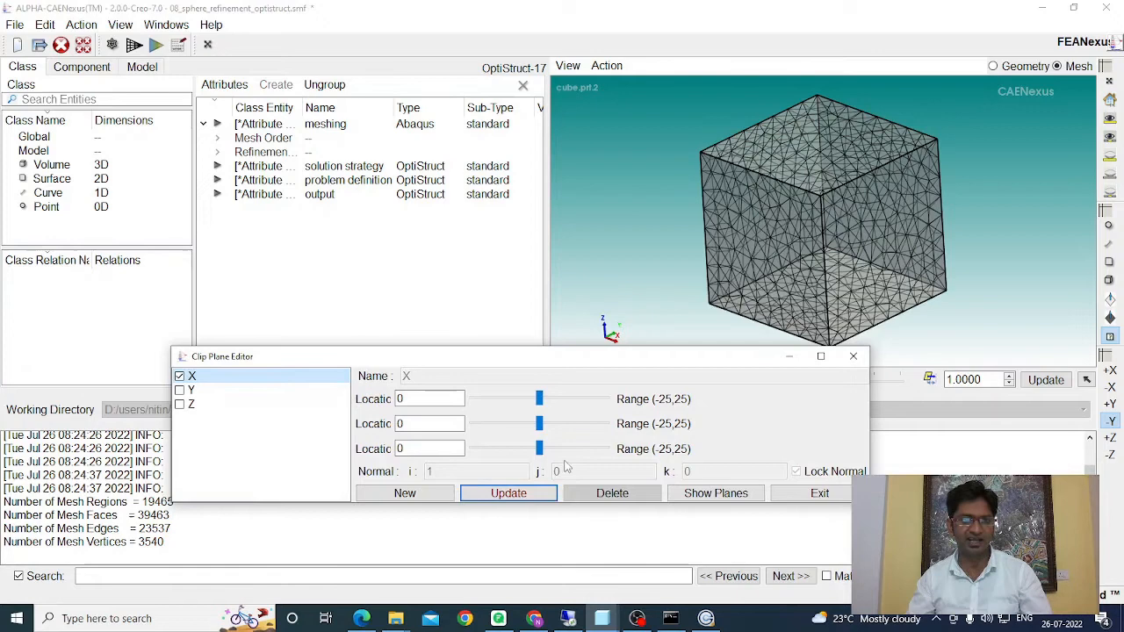
click(510, 493)
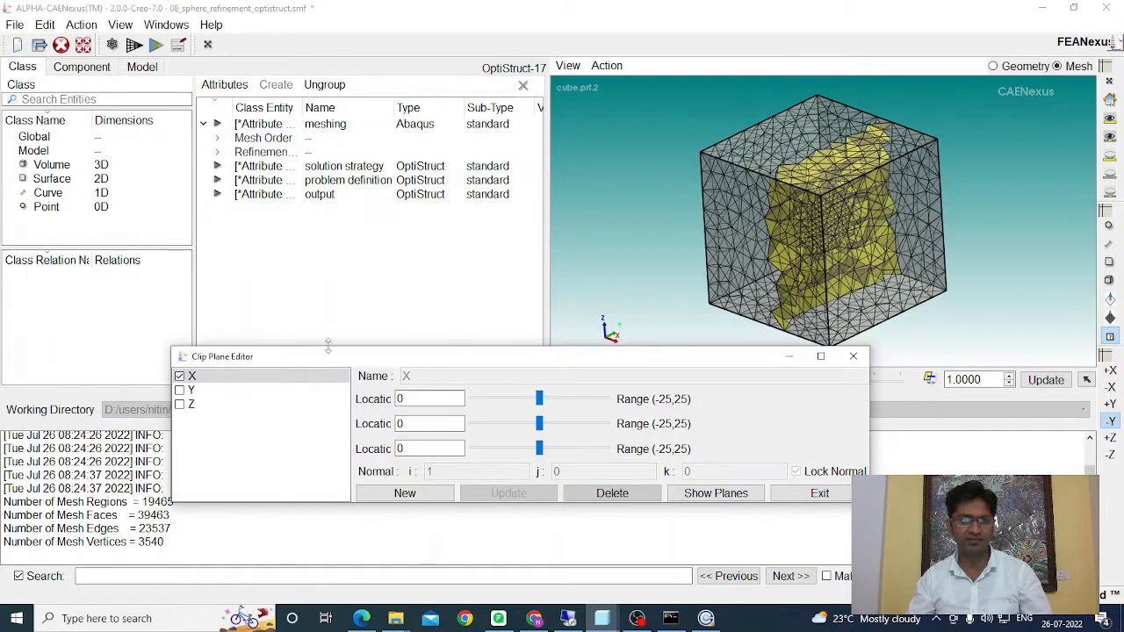
click(180, 404)
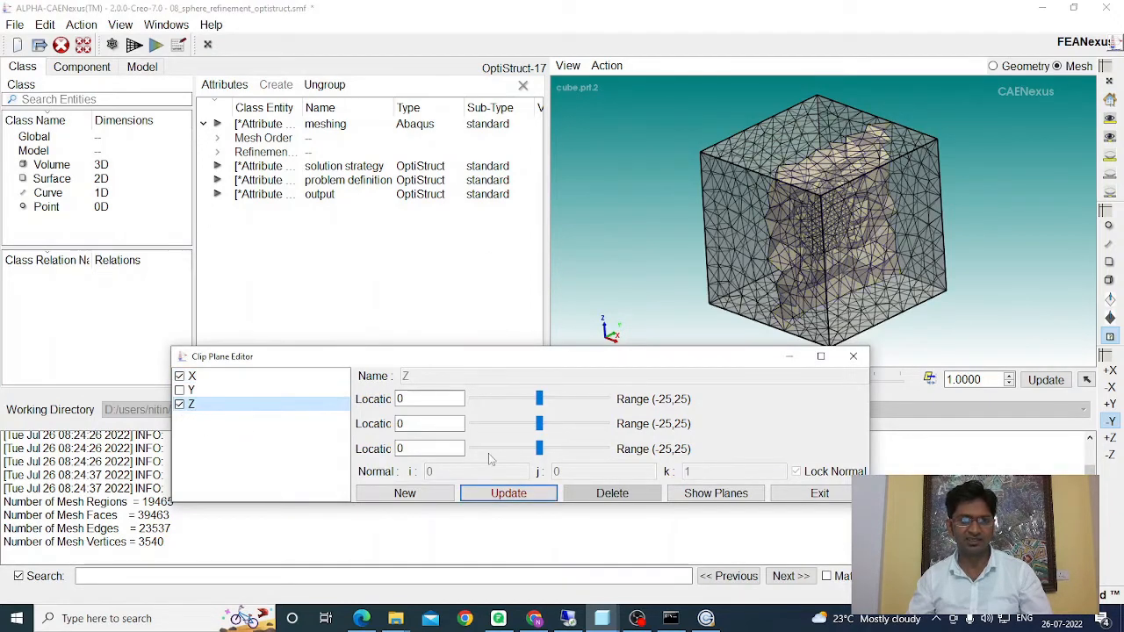
click(510, 494)
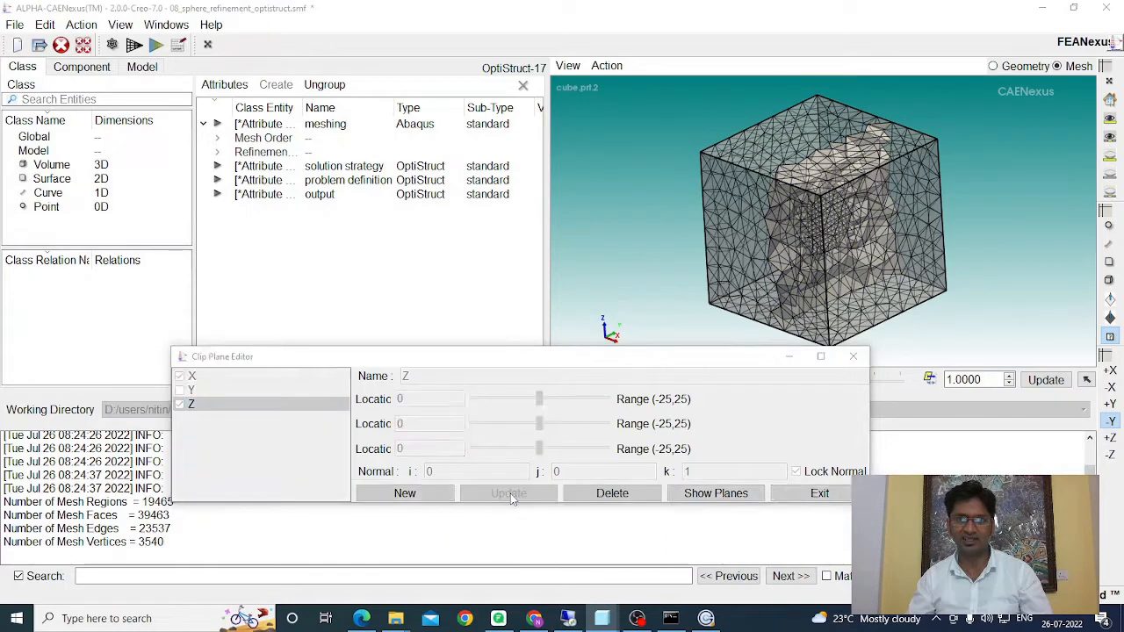
Hide everything except the selected Z-clipped section, turn the X-clipped section back on, and inspect the refinement inside the sphere
click(568, 66)
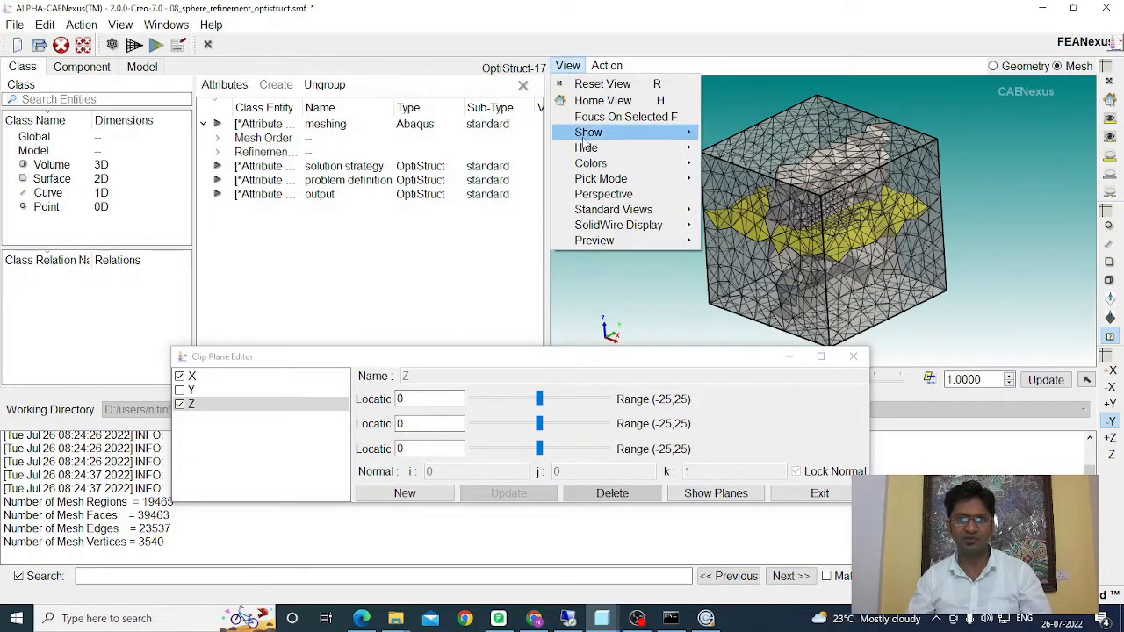
mouse_move(593, 148)
click(725, 184)
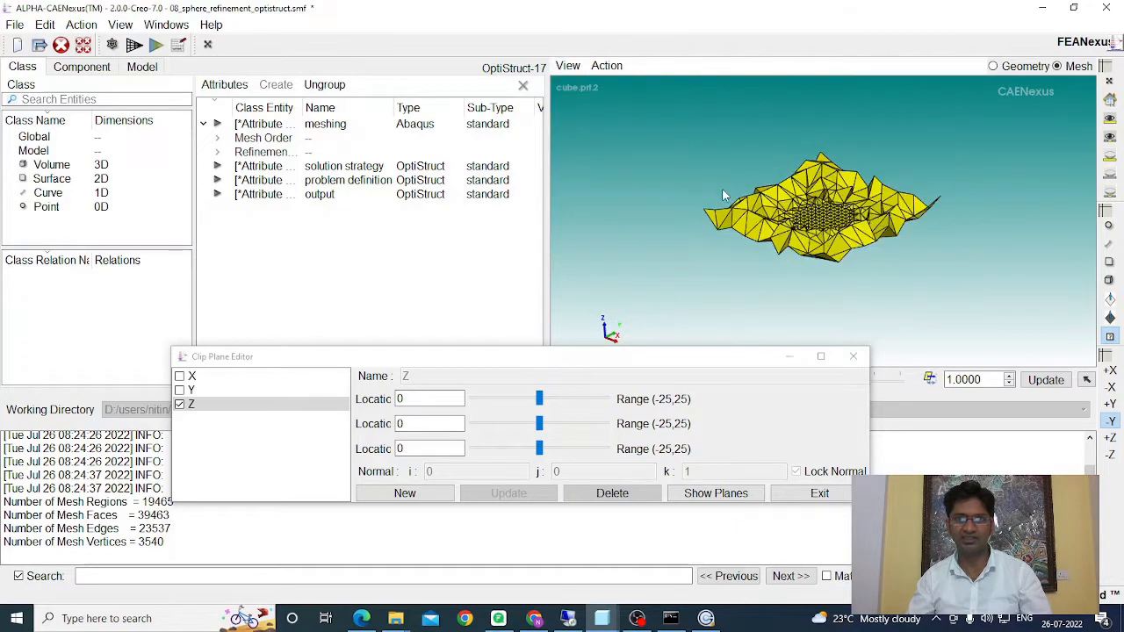
click(192, 376)
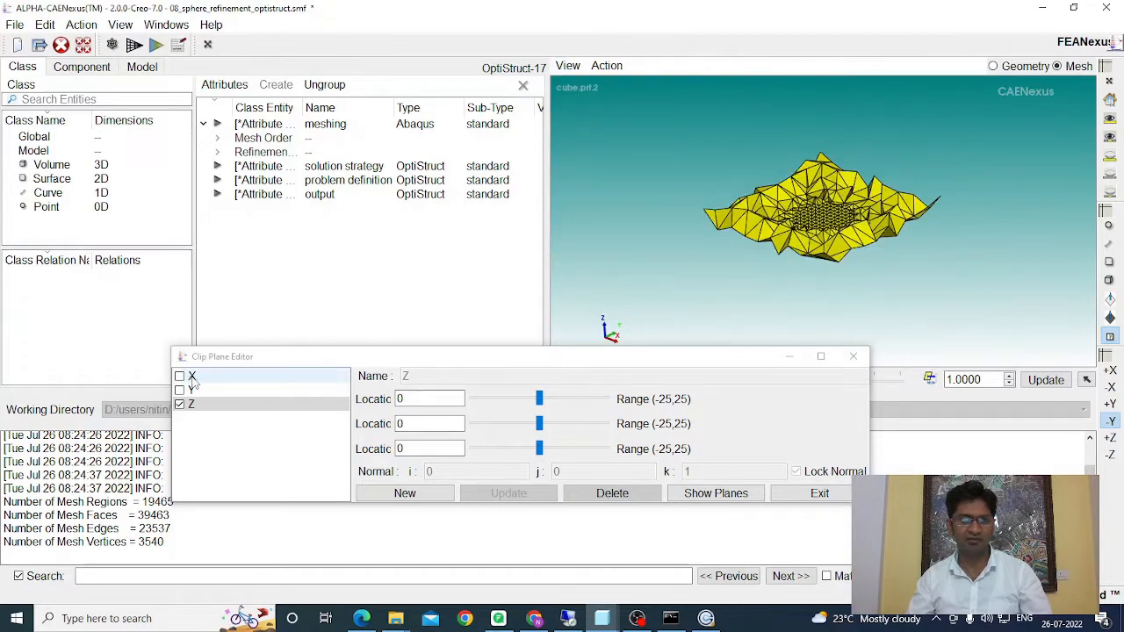
click(179, 376)
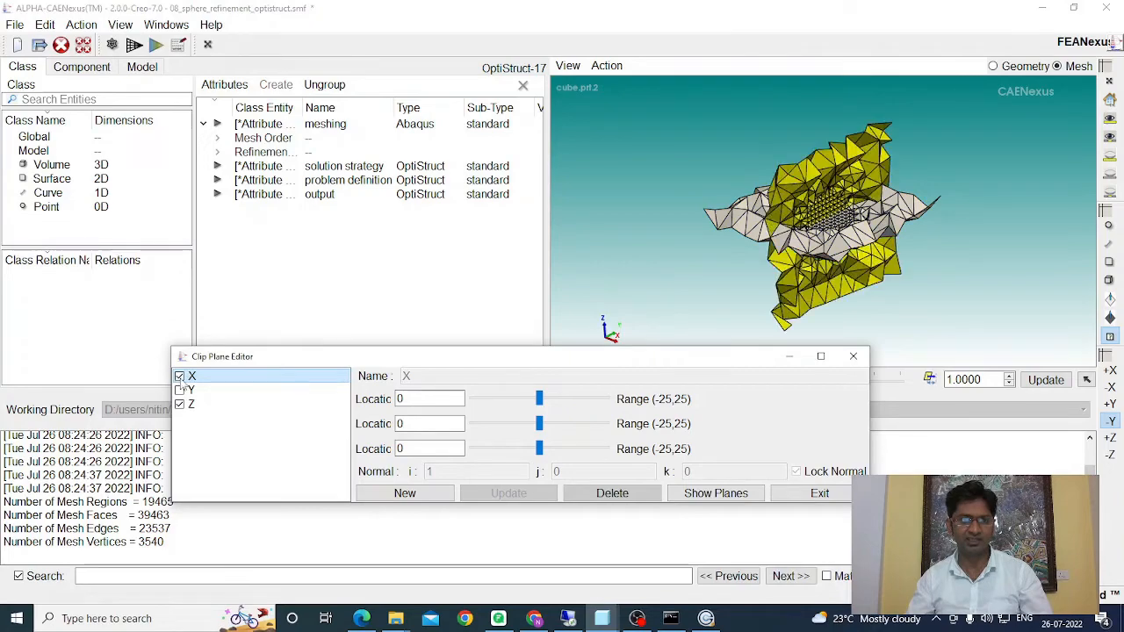
scroll(790, 246, up, 6)
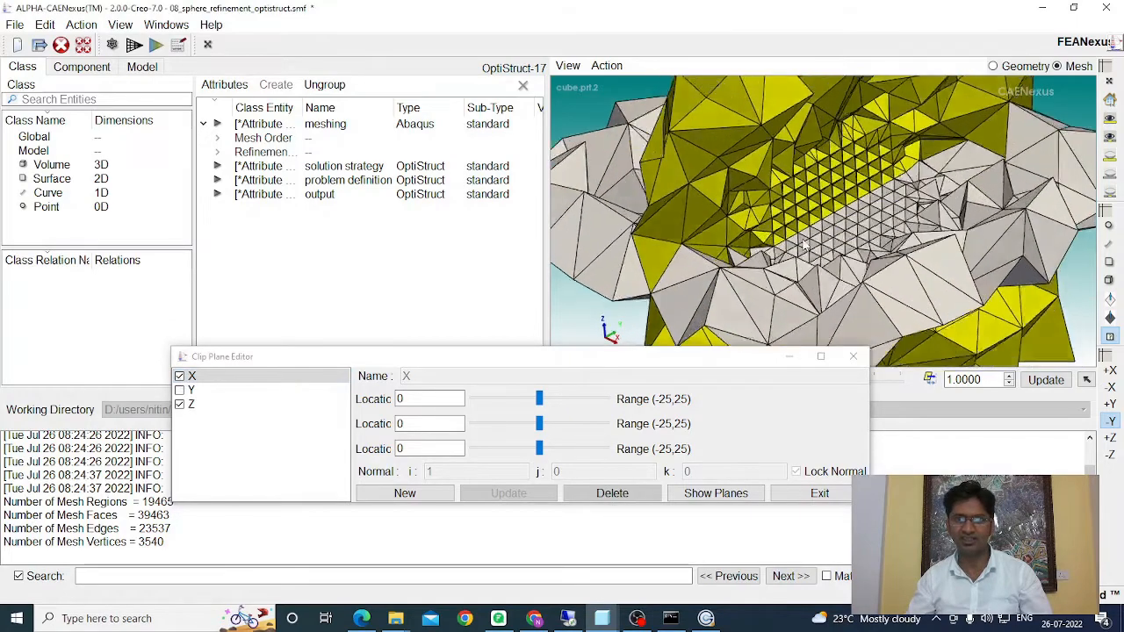
middle_drag(810, 207, 811, 252)
middle_drag(819, 183, 908, 264)
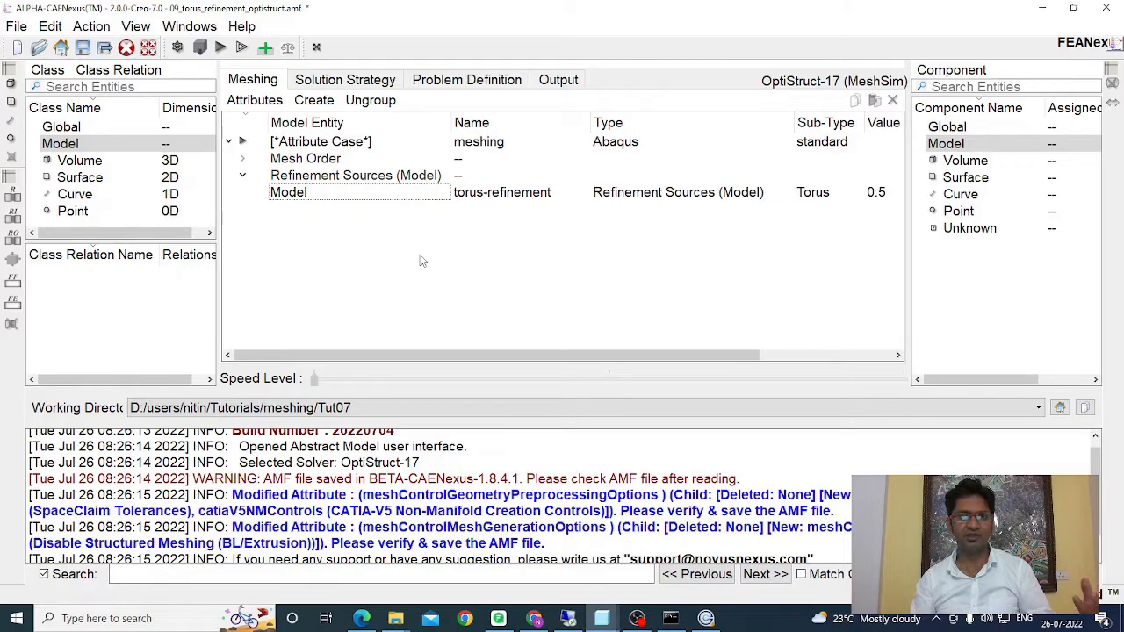
Examine the torus-refinement source's size, precedence, major radius, center, normal, width and height in the attribute editor
double_click(474, 194)
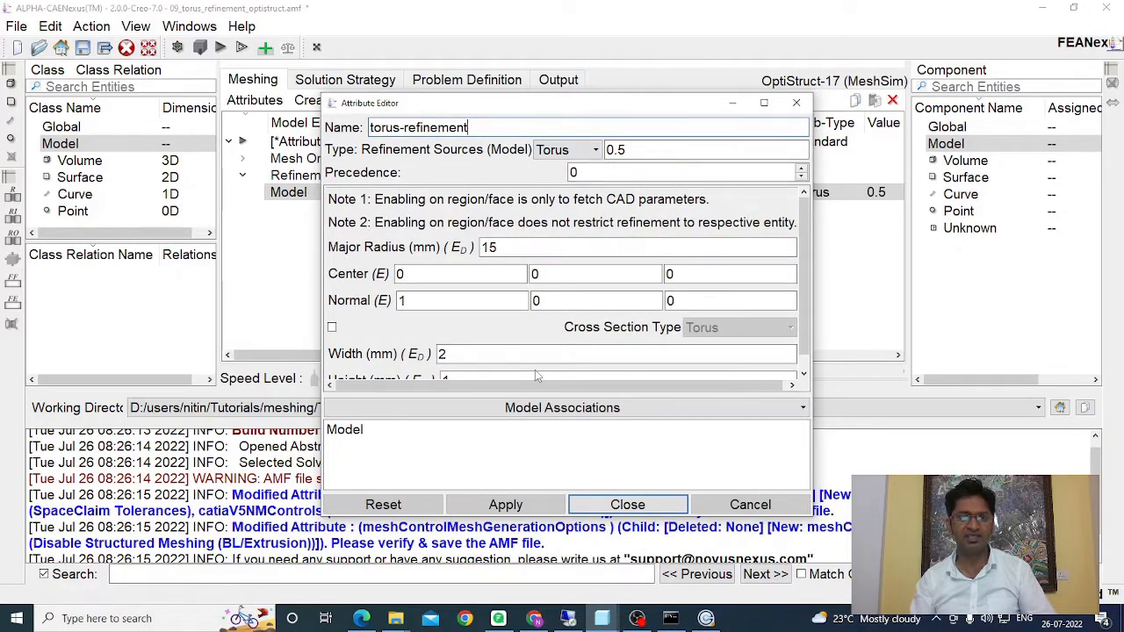
scroll(555, 326, down, 1)
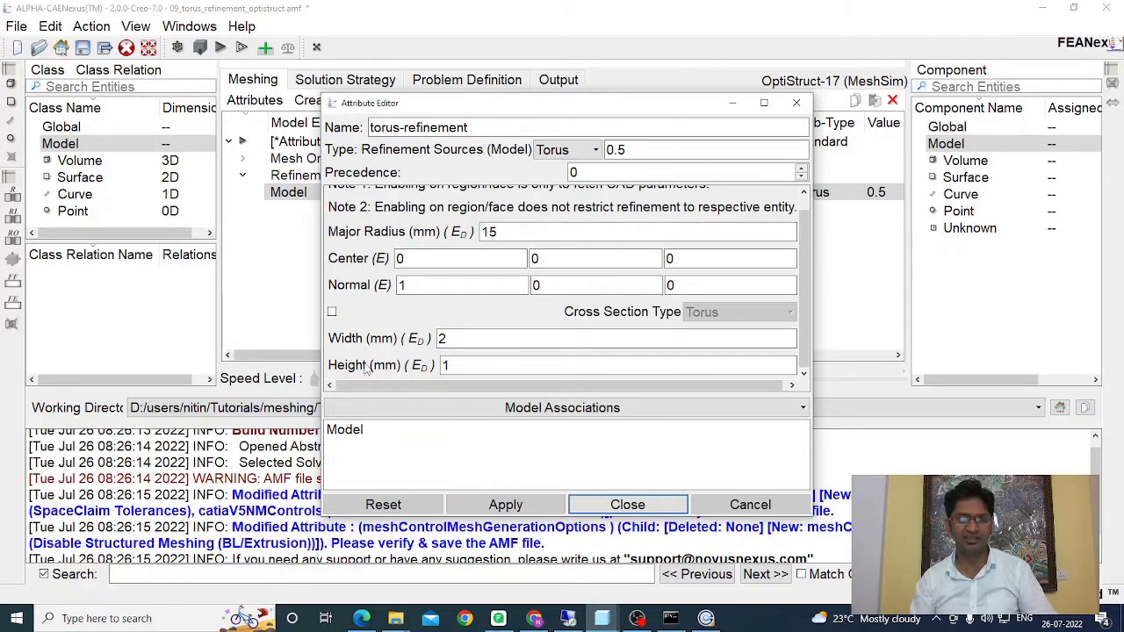
click(625, 505)
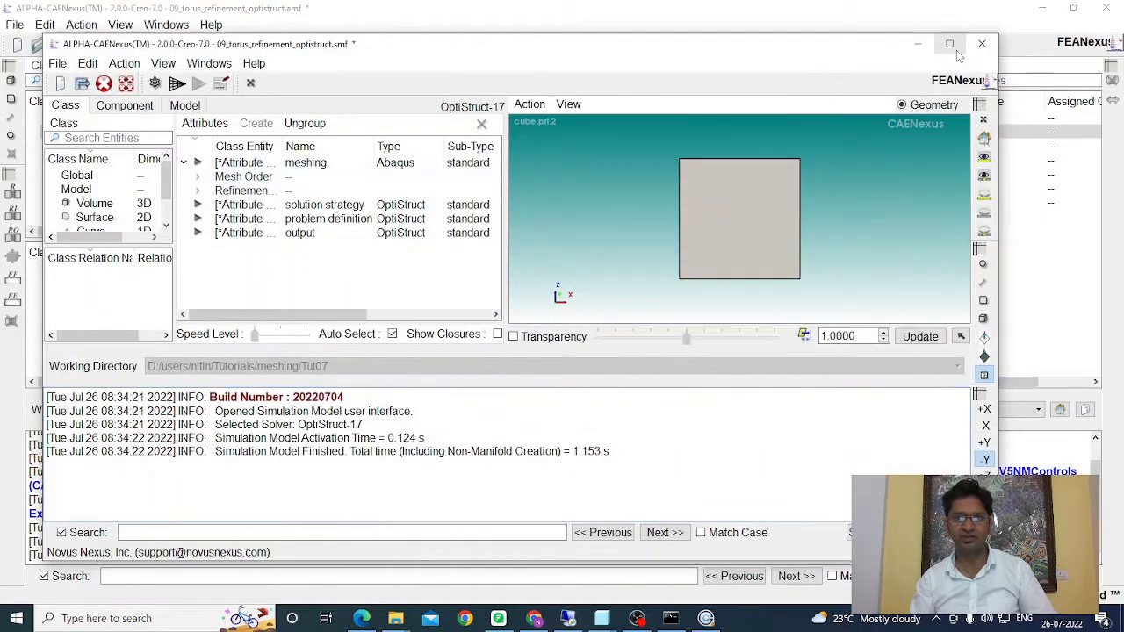
Maximize the simulation model window of the torus refinement case and mesh the cube
click(956, 50)
middle_drag(870, 312, 935, 358)
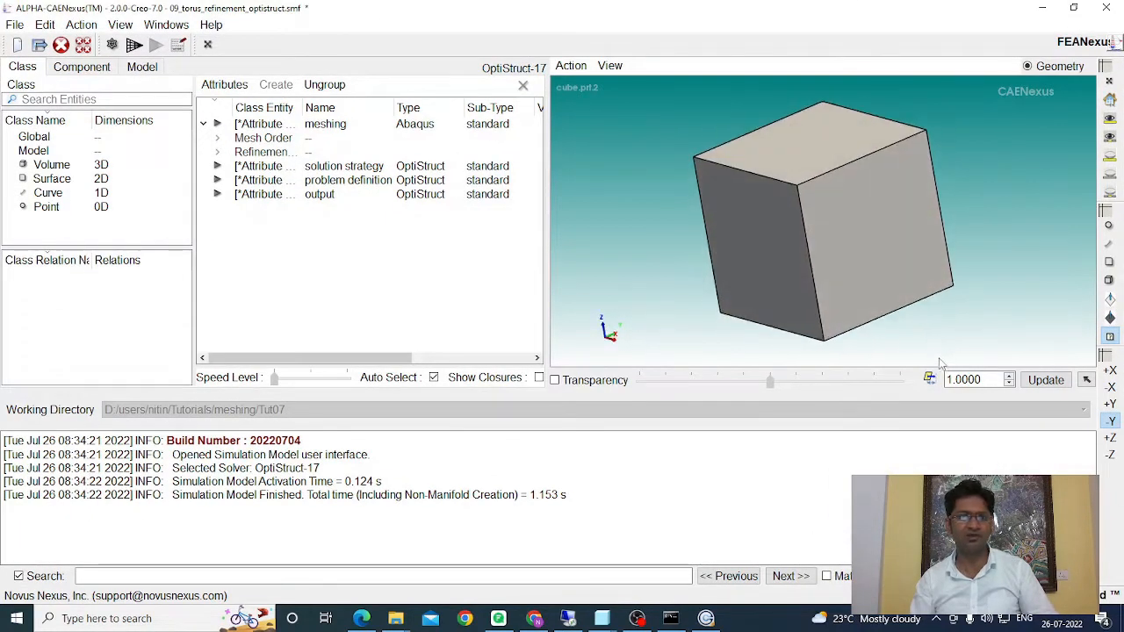
click(135, 46)
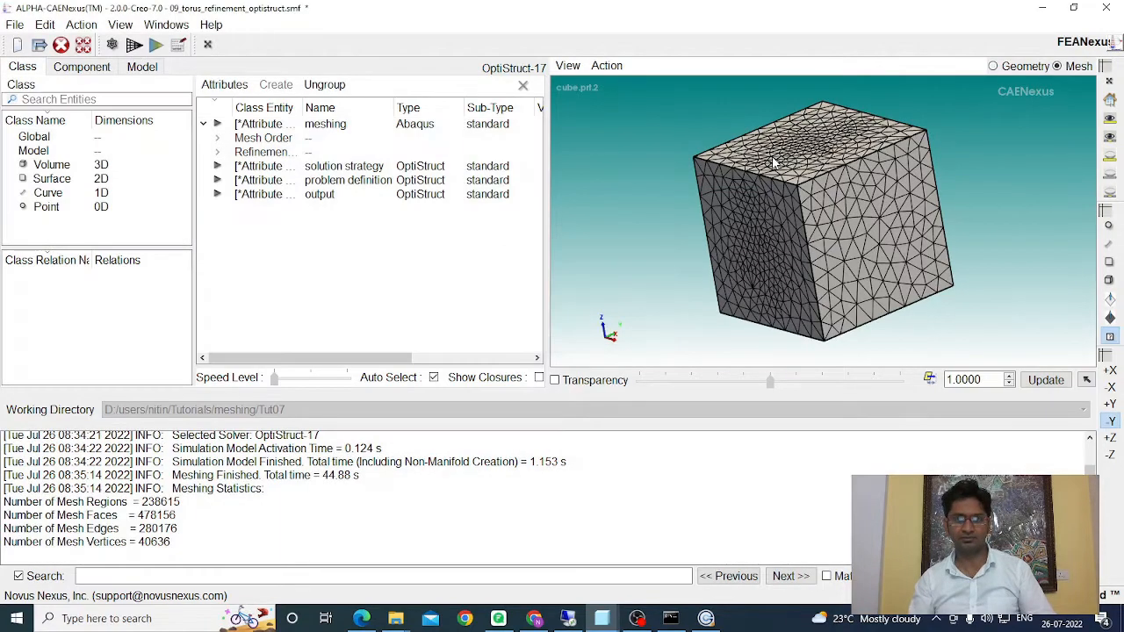
Clip the torus-refined cube mesh with the X plane and the Z plane in the Clip Plane Editor, updating the view after each
middle_drag(761, 160, 867, 270)
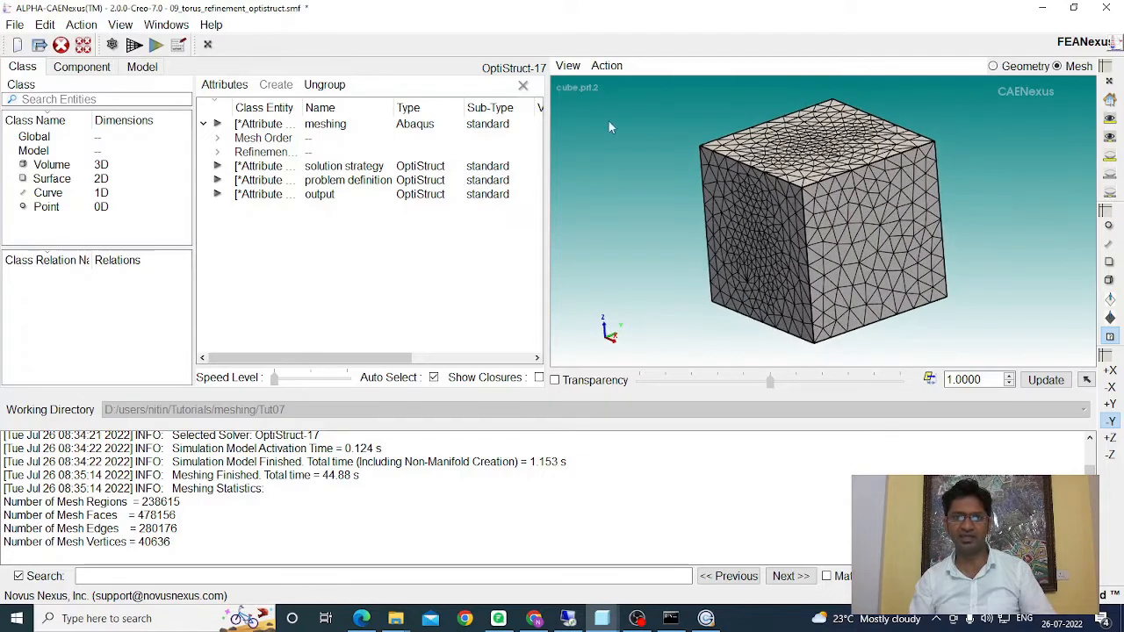
click(607, 66)
mouse_move(622, 100)
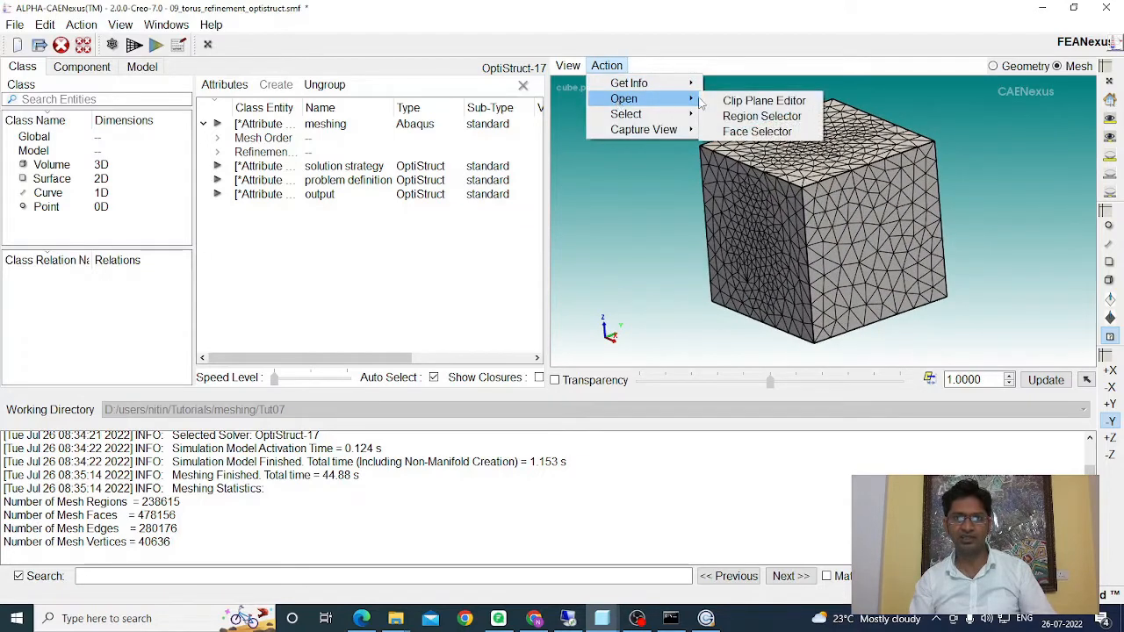
click(730, 101)
drag(464, 236, 399, 391)
click(154, 403)
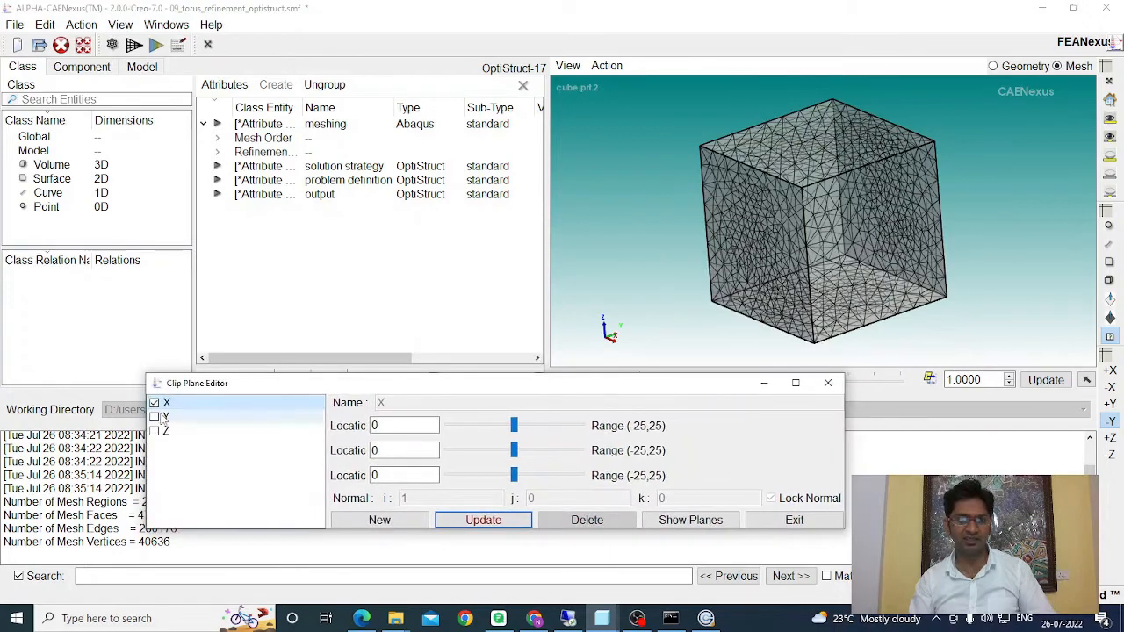
click(485, 520)
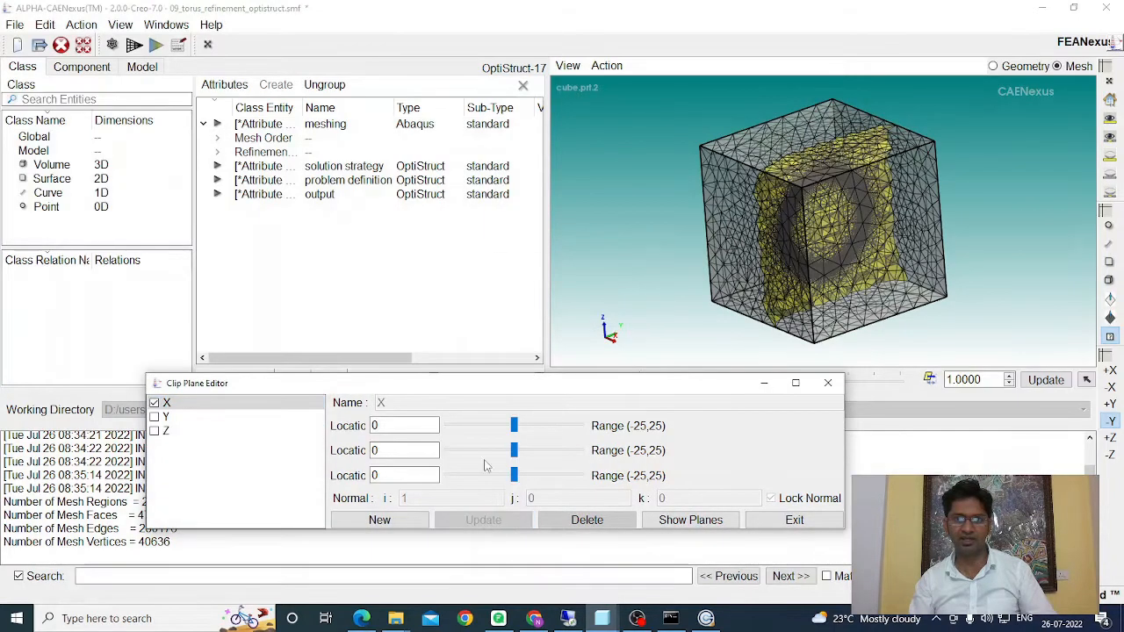
click(154, 431)
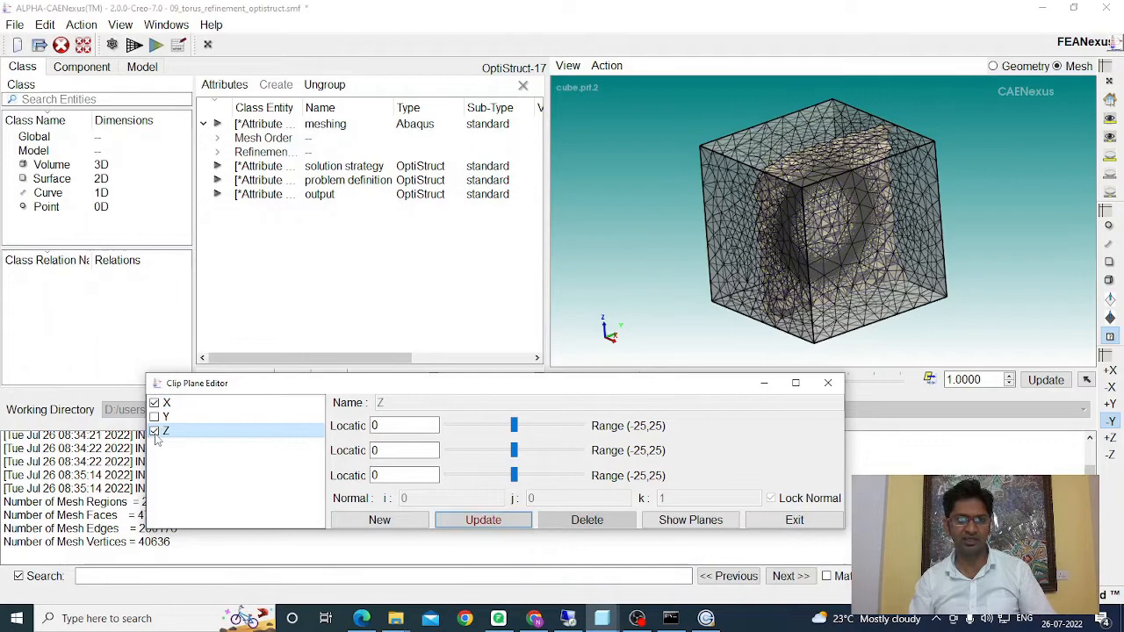
click(485, 520)
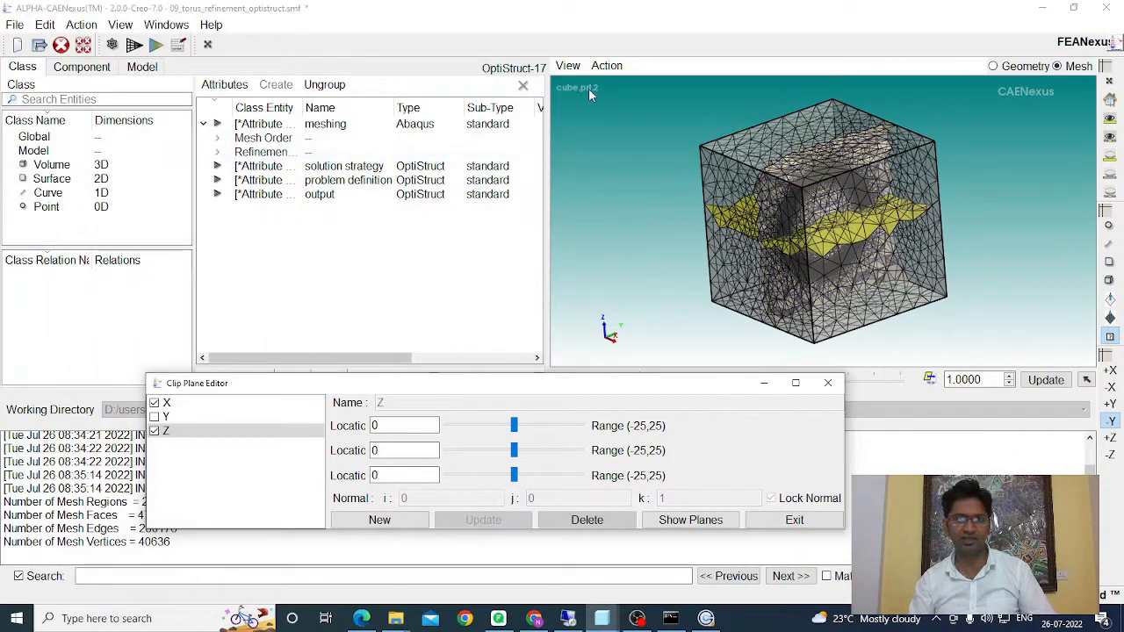
Hide everything except the selected Z-clipped section, turn the X-clipped section back on, and inspect the refinement along the torus ring
click(571, 69)
mouse_move(586, 149)
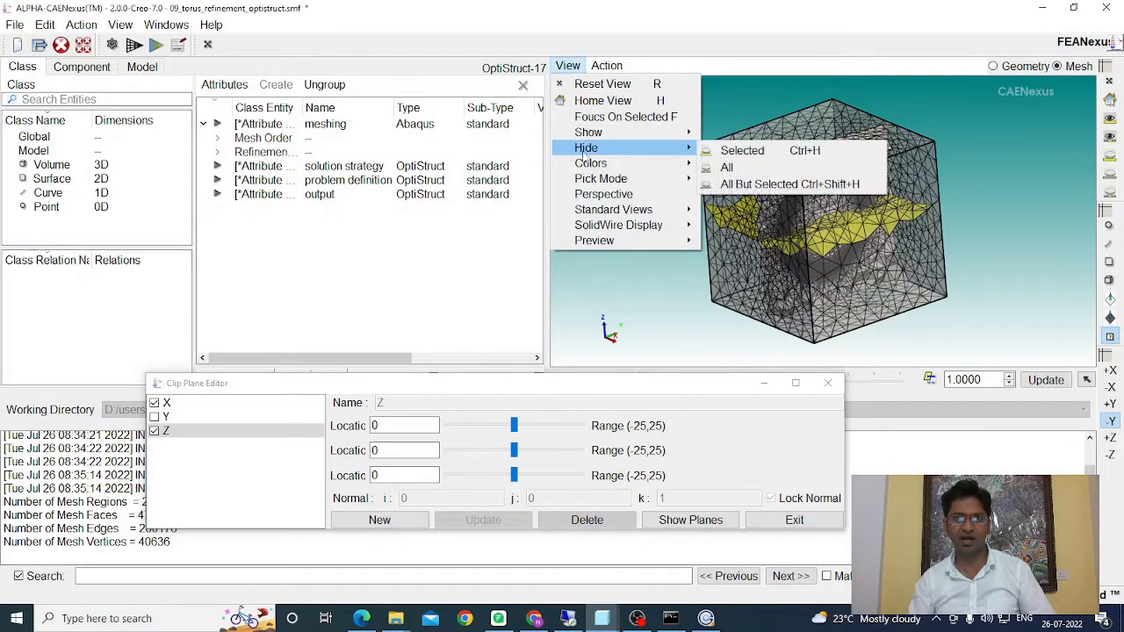
click(748, 185)
click(166, 403)
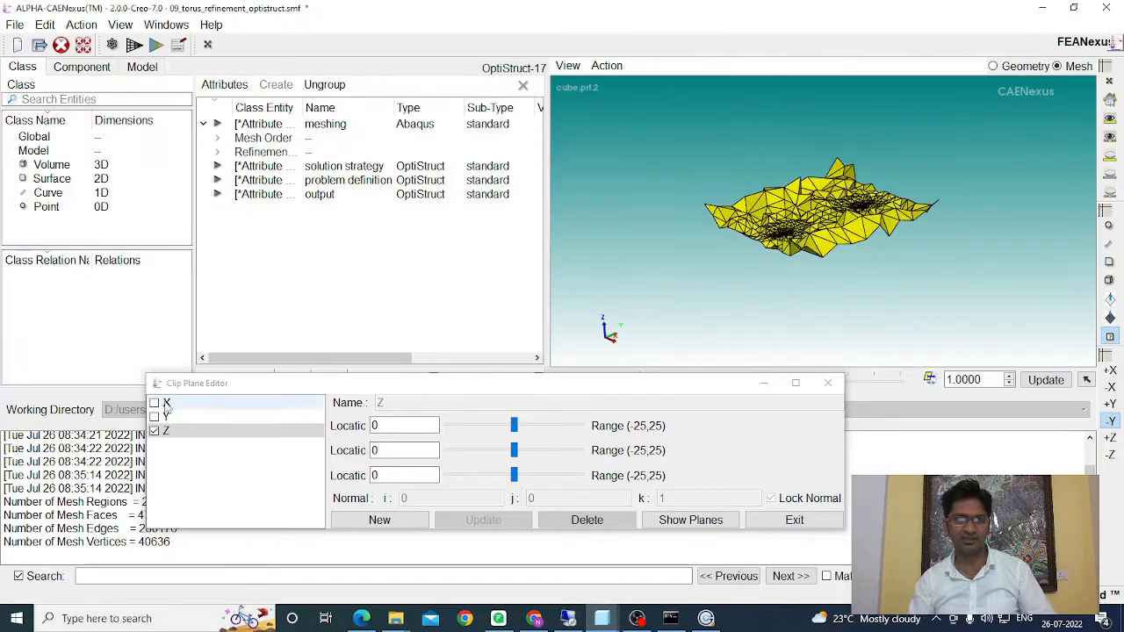
click(154, 402)
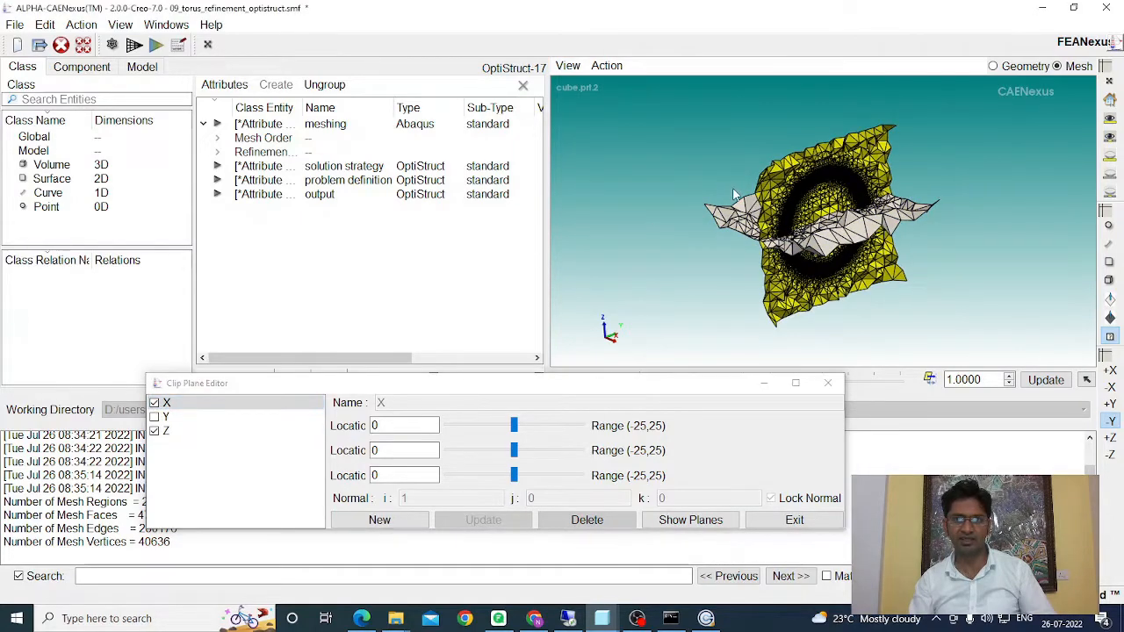
scroll(784, 239, up, 3)
middle_drag(772, 248, 726, 279)
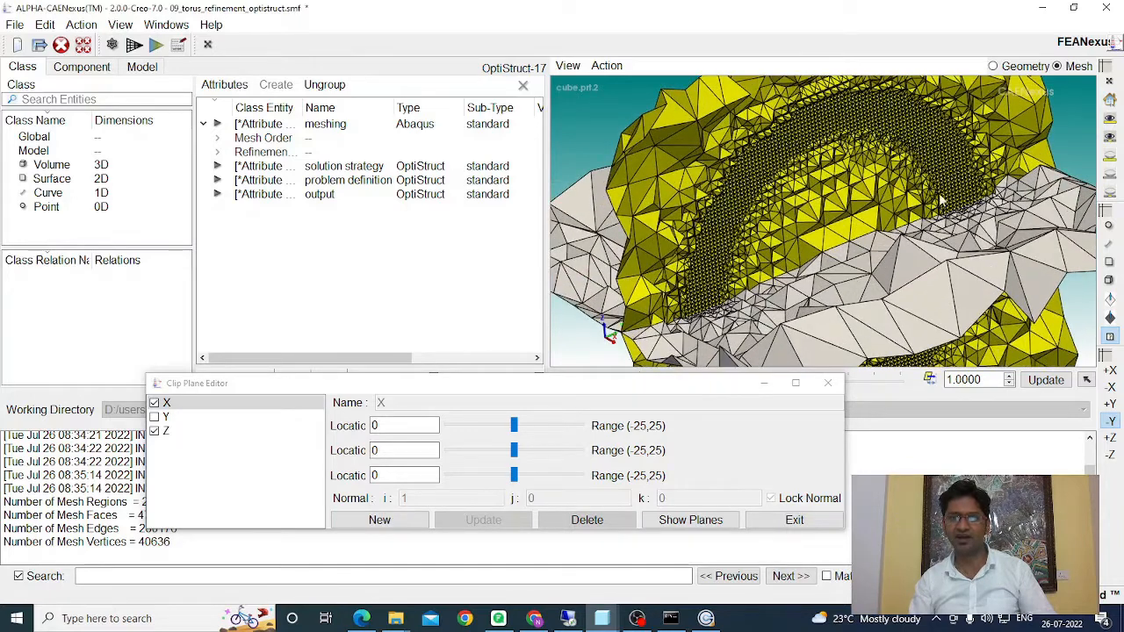